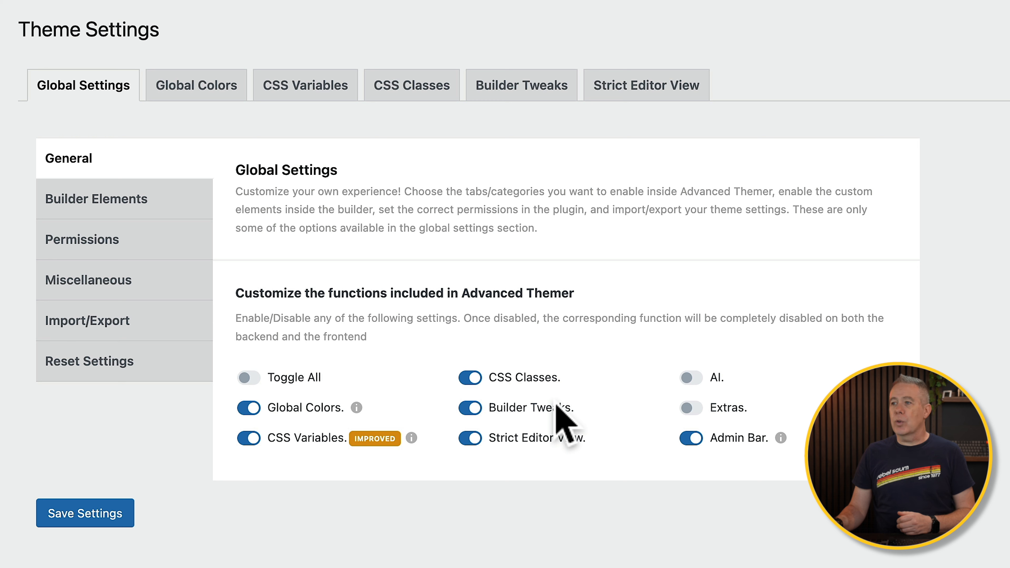
- Try enabling the AI and Extras functions of Advanced Themer, and switch both off again
left_click(691, 378)
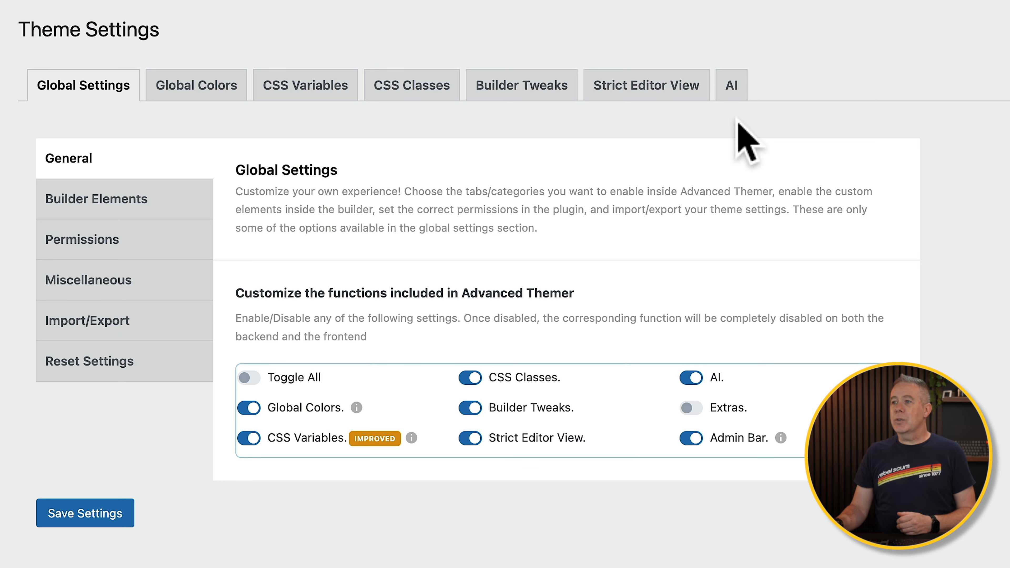
left_click(691, 408)
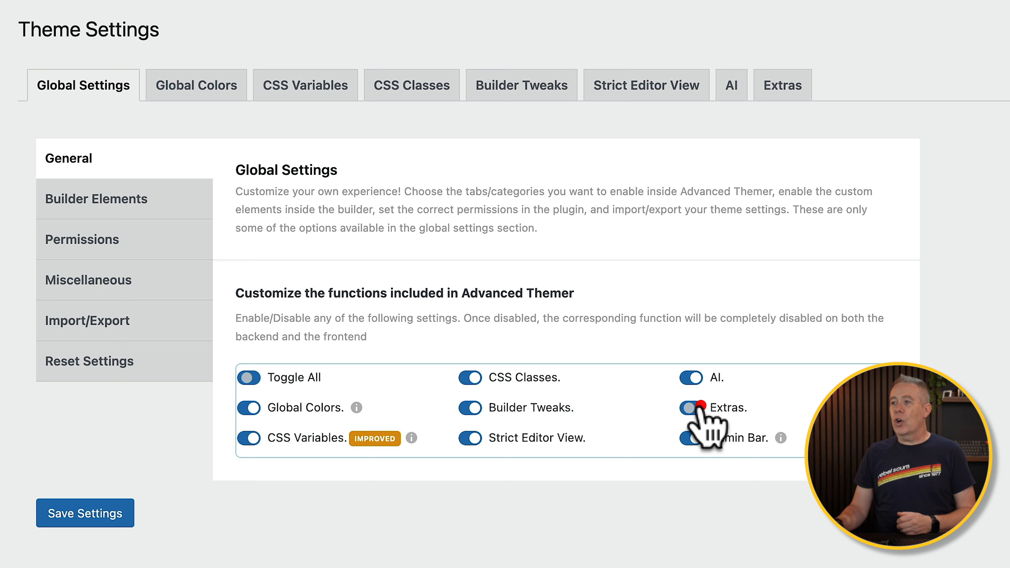
left_click(686, 410)
left_click(684, 378)
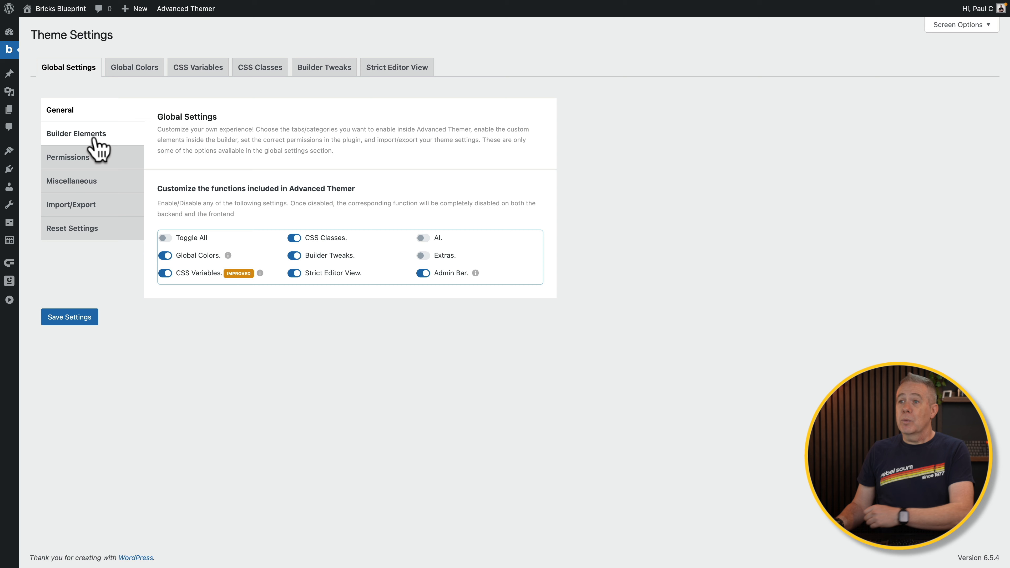
- Review the Builder Elements settings, covering AT's elements, the native Bricks elements and the option to disable elements on the server
left_click(102, 151)
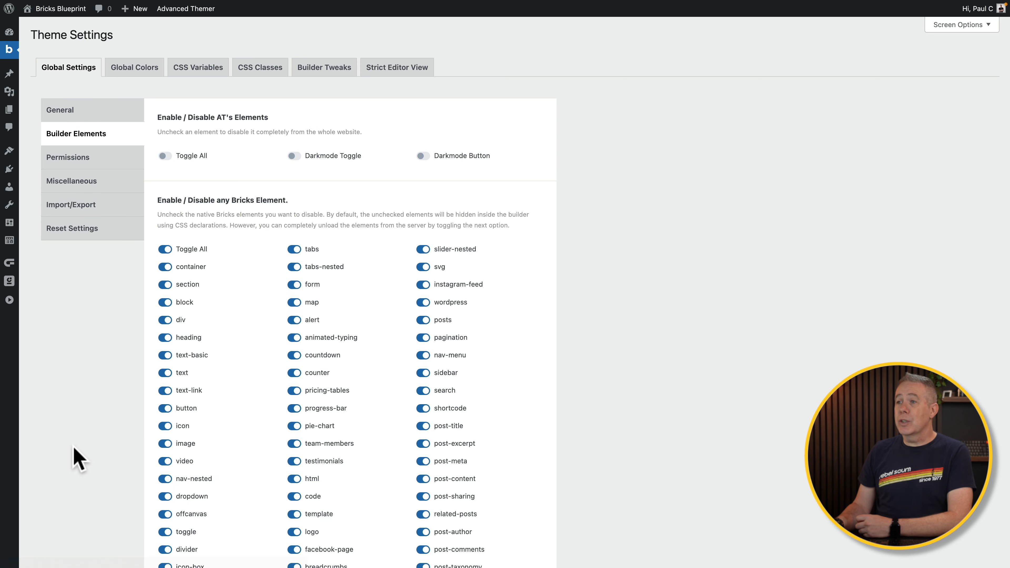
scroll(79, 458, "down", 2)
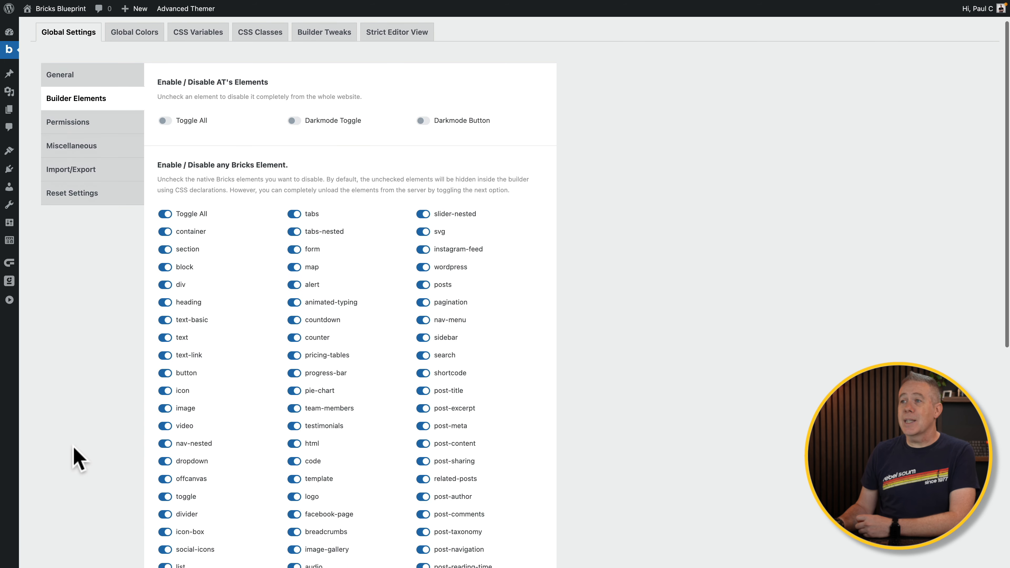
scroll(78, 457, "down", 2)
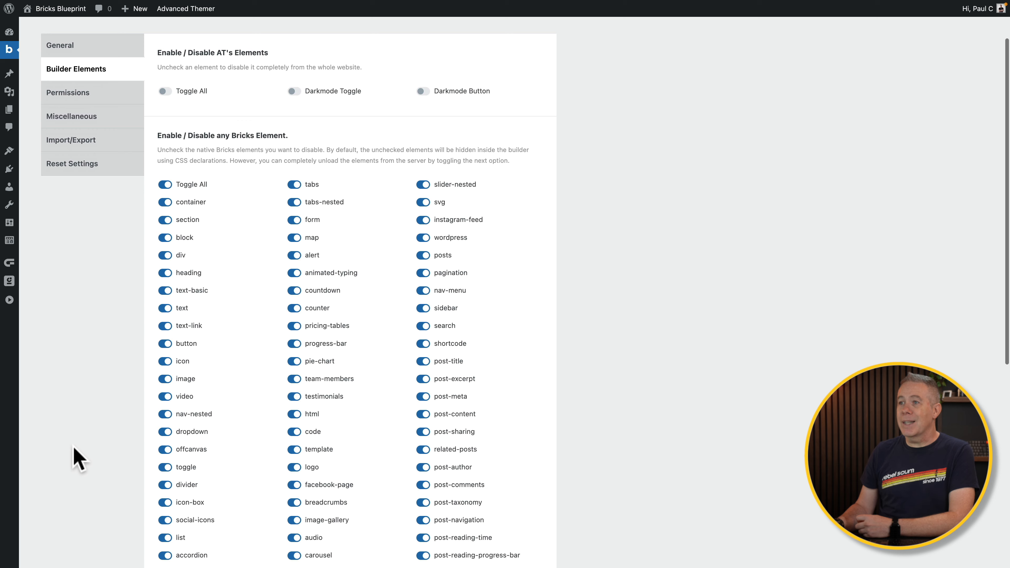
scroll(75, 458, "up", 2)
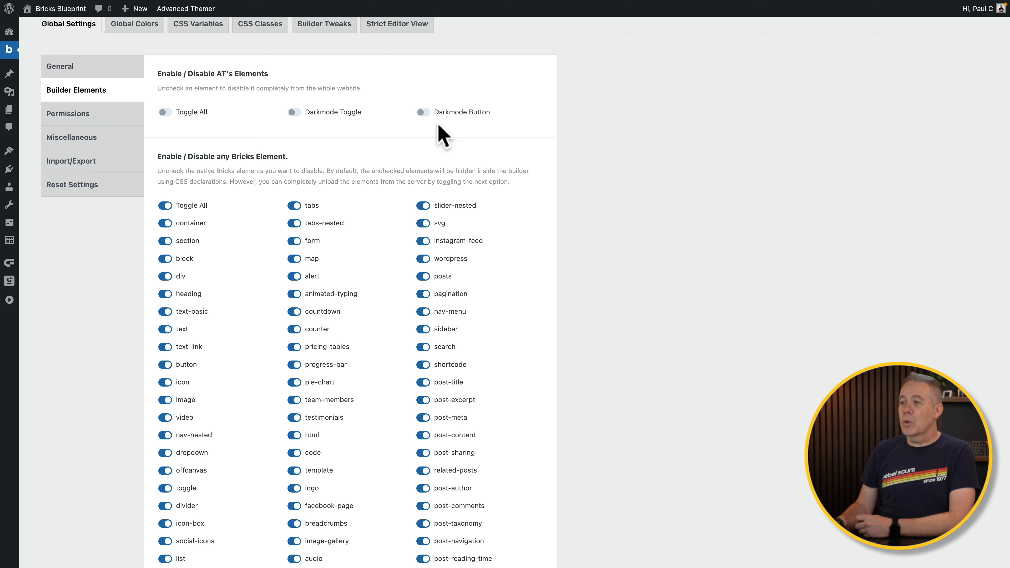
scroll(546, 366, "down", 6)
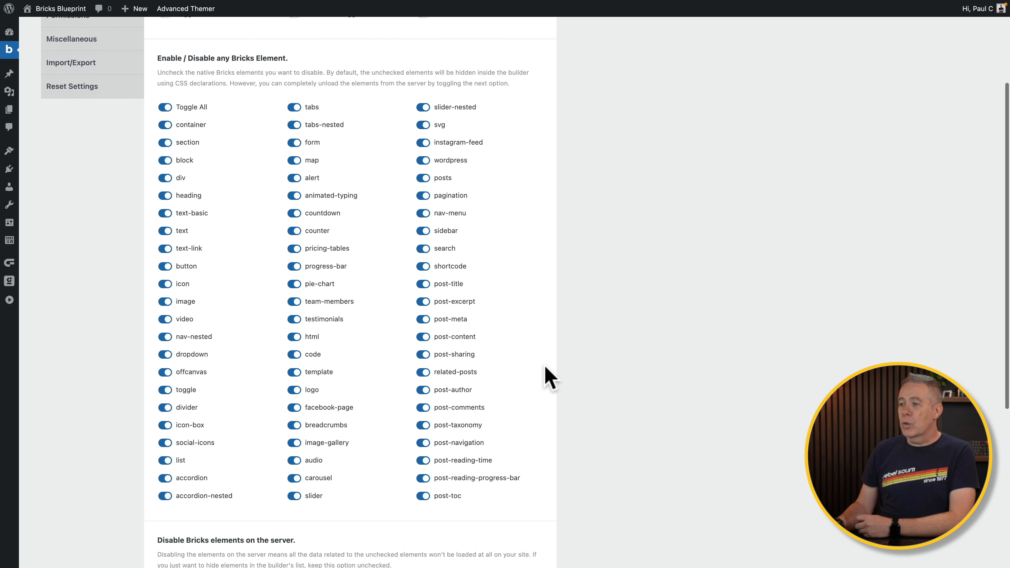
scroll(545, 366, "down", 10)
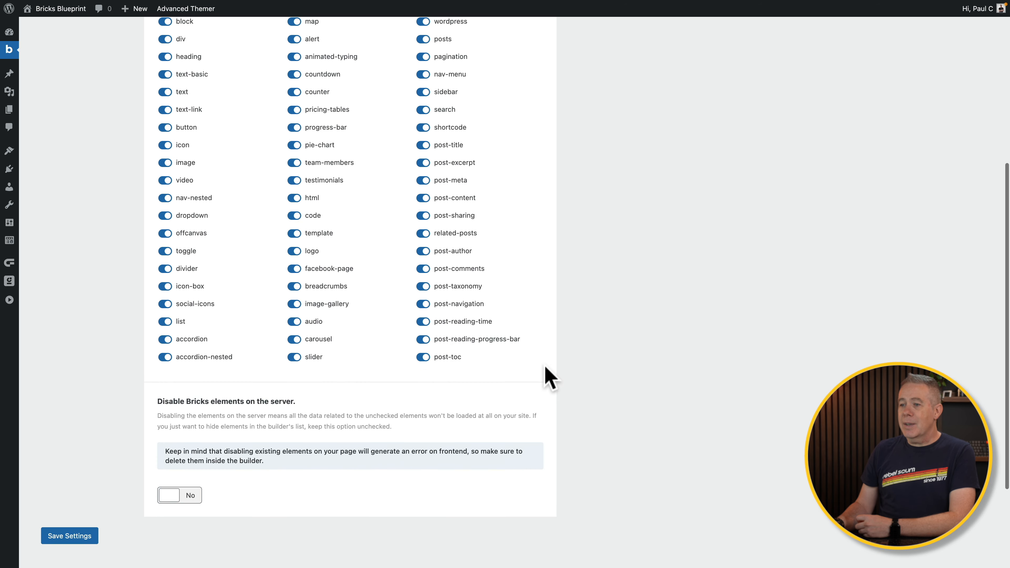
scroll(546, 367, "up", 18)
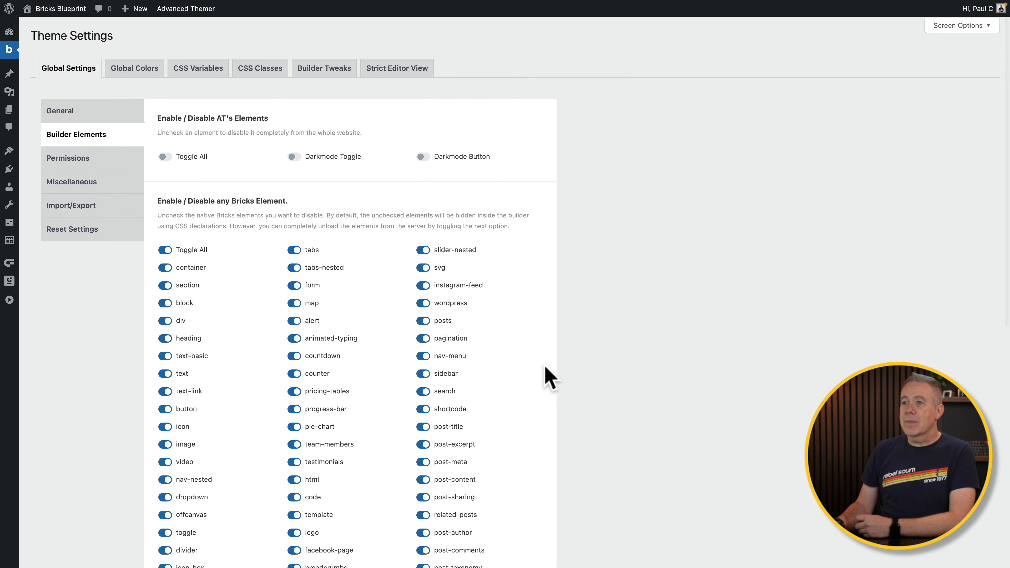
- Review the remaining global settings sections: Permissions, Miscellaneous, Import/Export and Reset Settings
left_click(84, 158)
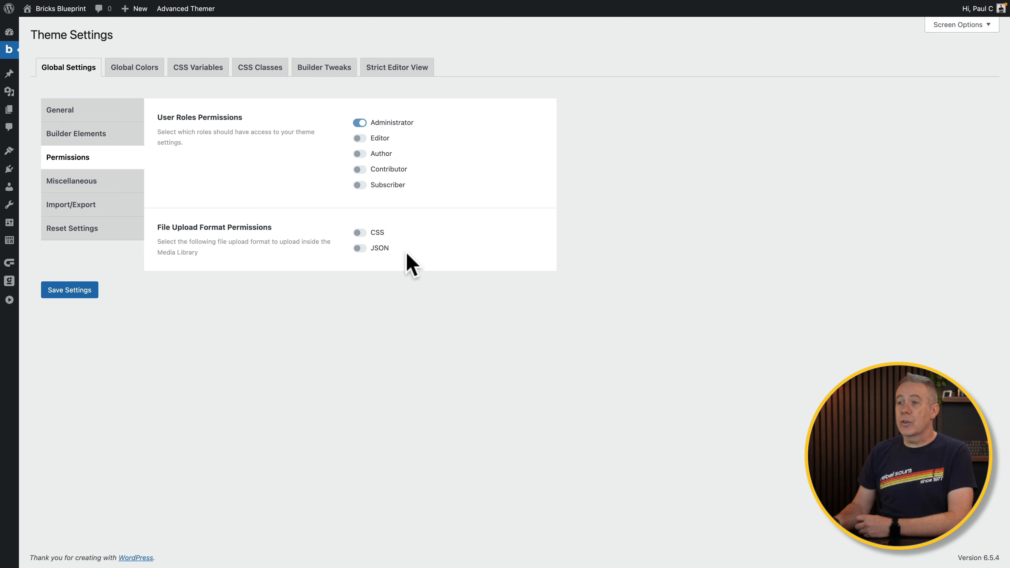
left_click(95, 182)
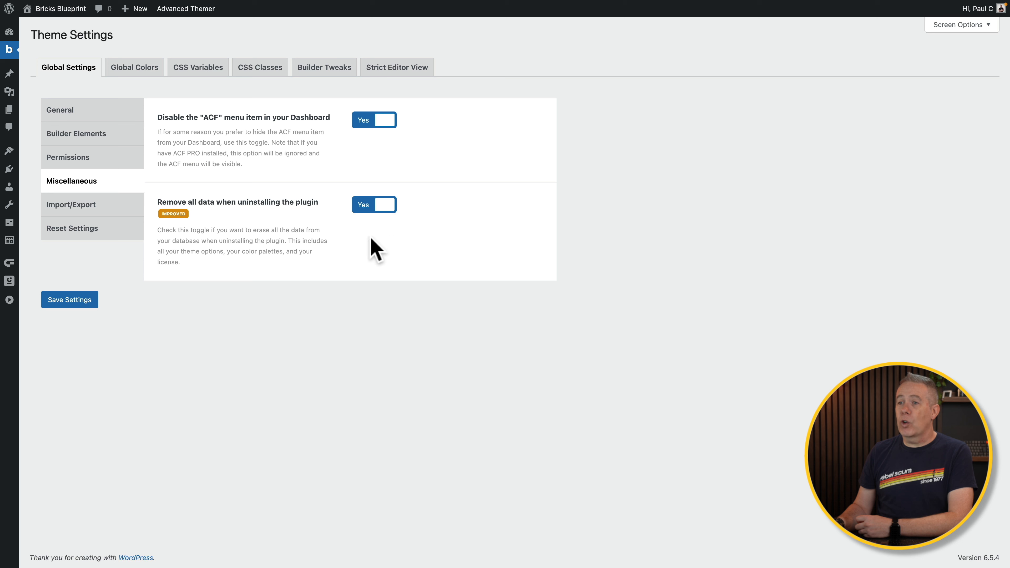
left_click(62, 210)
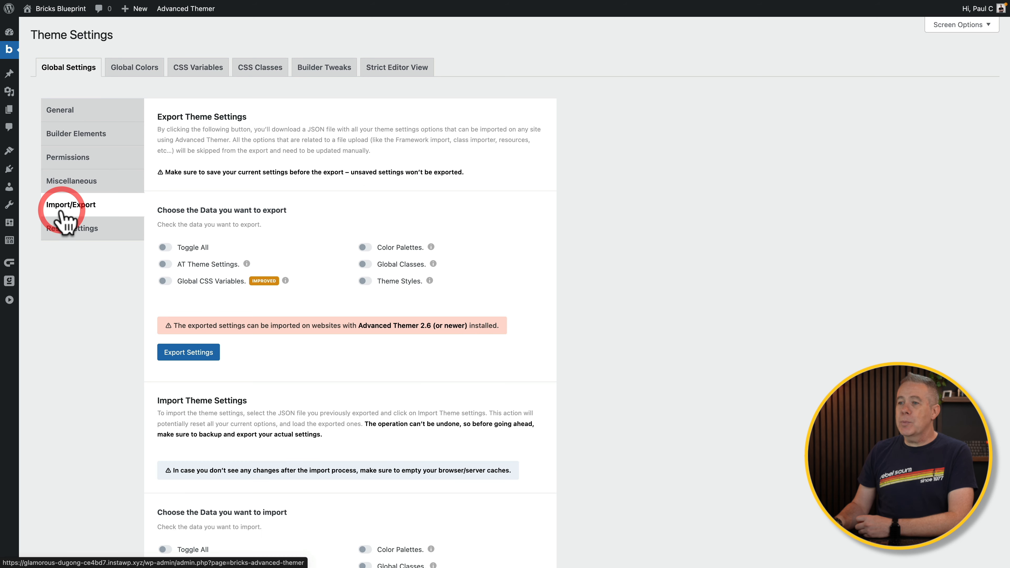
left_click(89, 238)
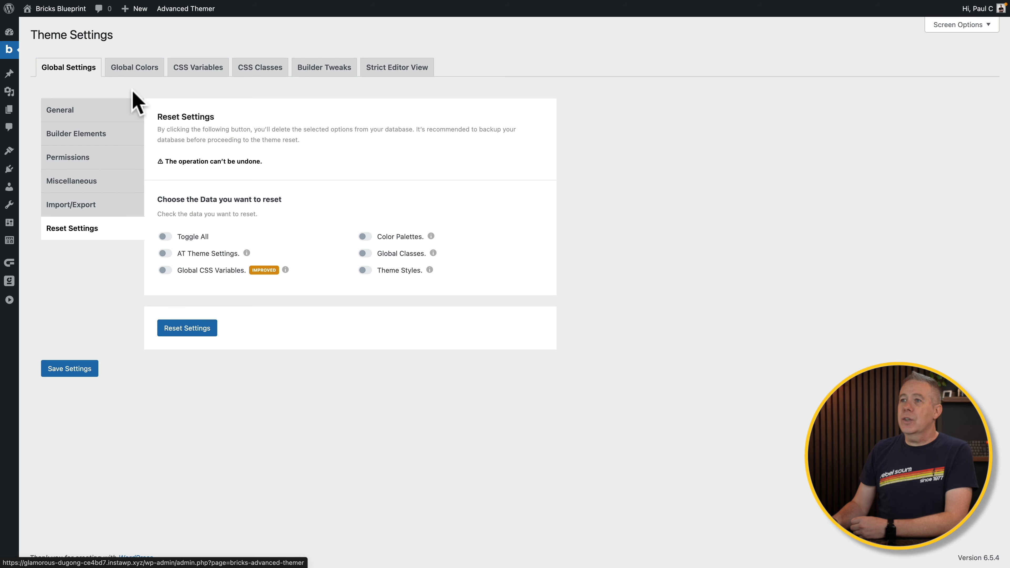
- Review the Global Colors settings with their Gutenberg options, and the CSS Variables settings with the framework import
left_click(129, 68)
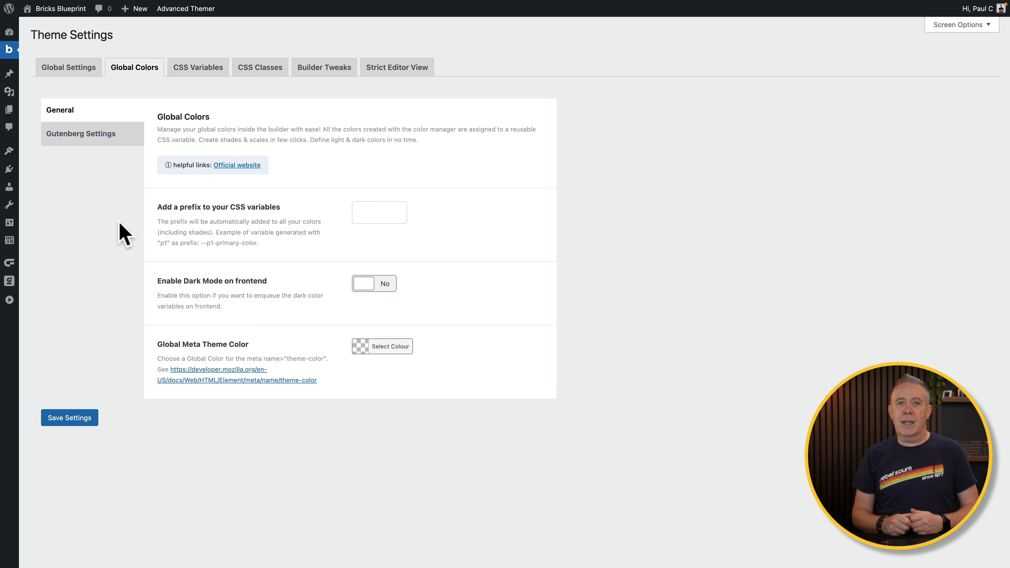
left_click(95, 139)
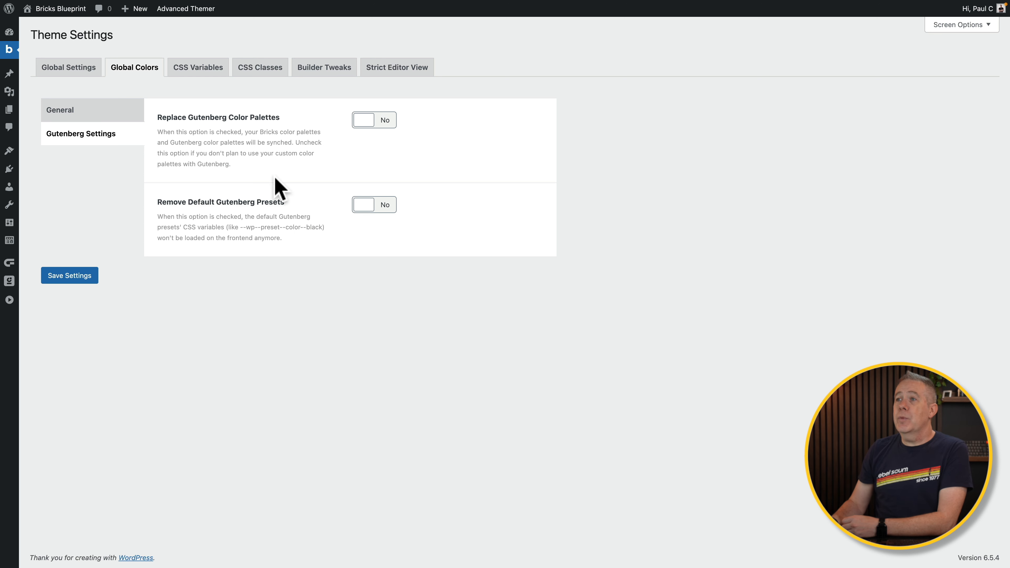
left_click(196, 67)
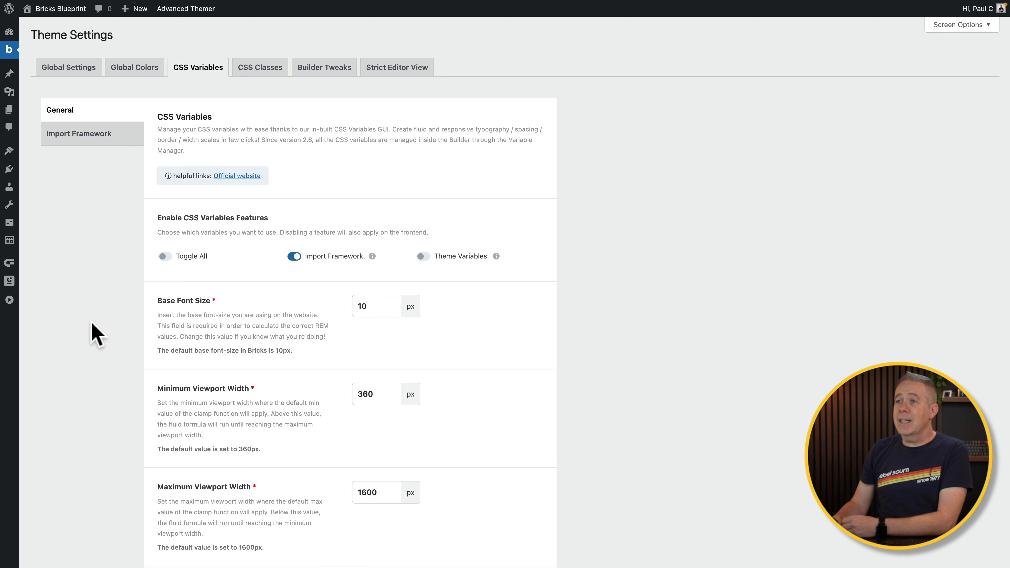
scroll(91, 333, "down", 1)
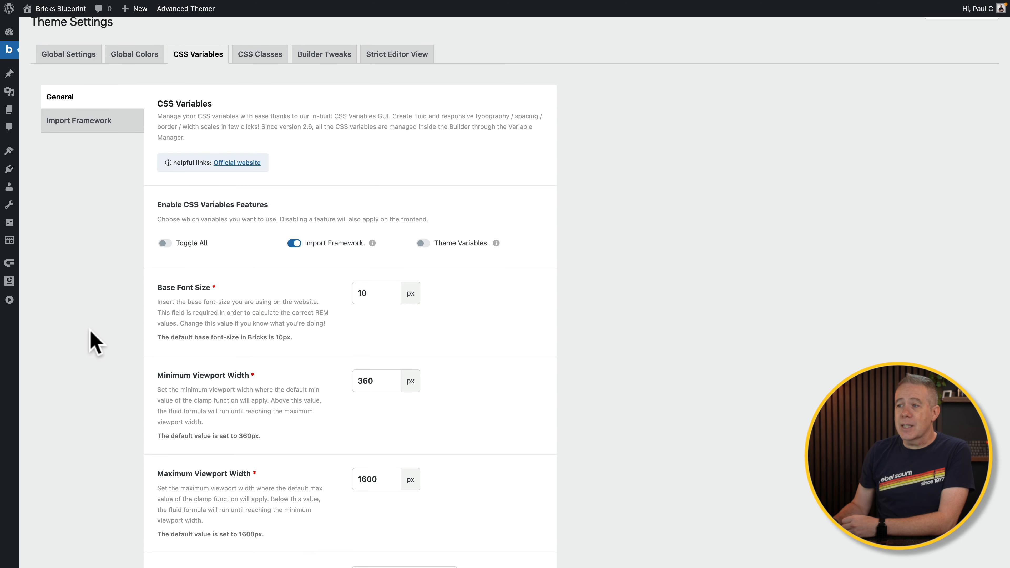
scroll(96, 343, "down", 1)
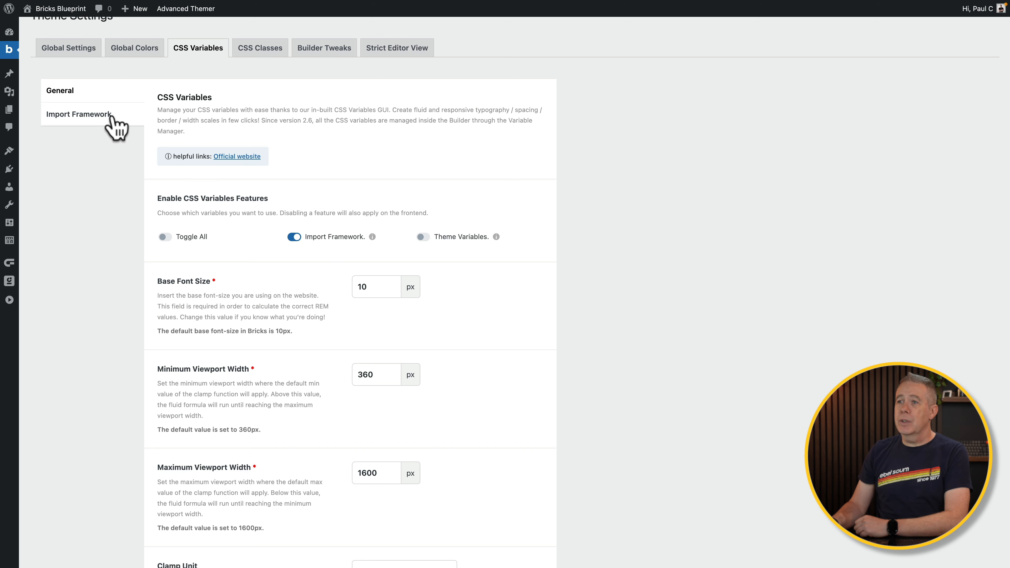
left_click(101, 116)
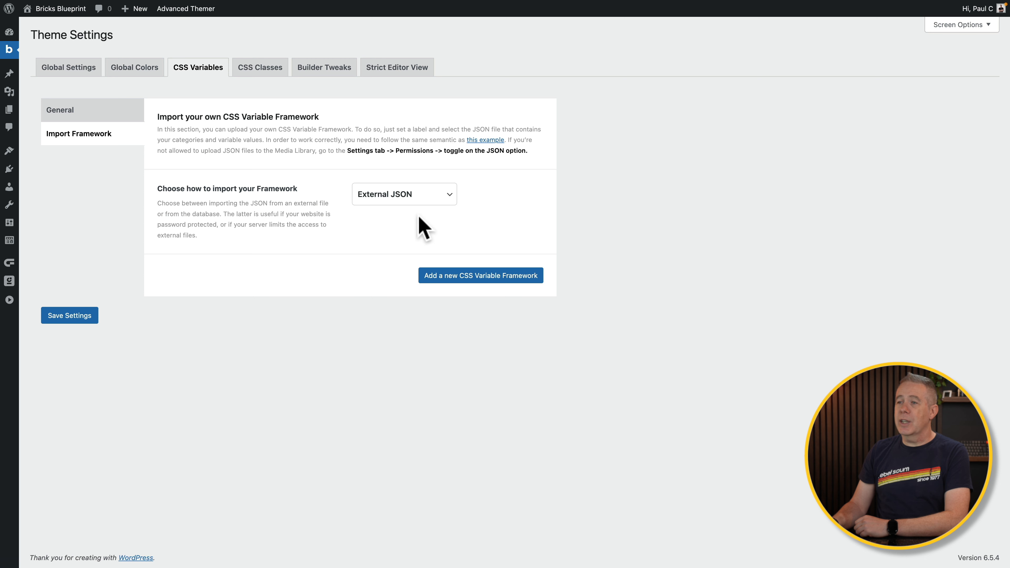
- Check the available CSS Classes features and bring up the Builder Tweaks settings
left_click(259, 68)
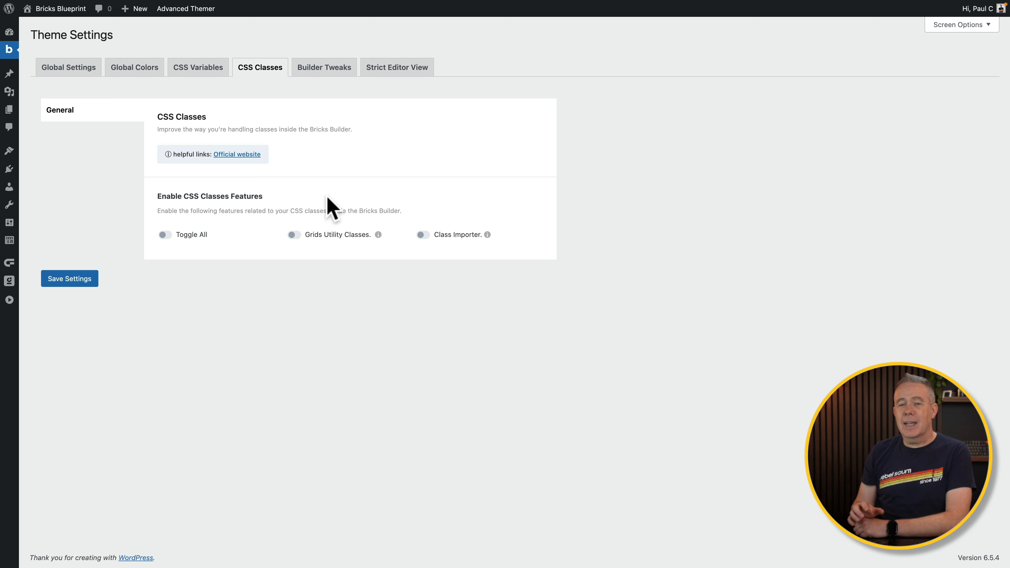
left_click(318, 71)
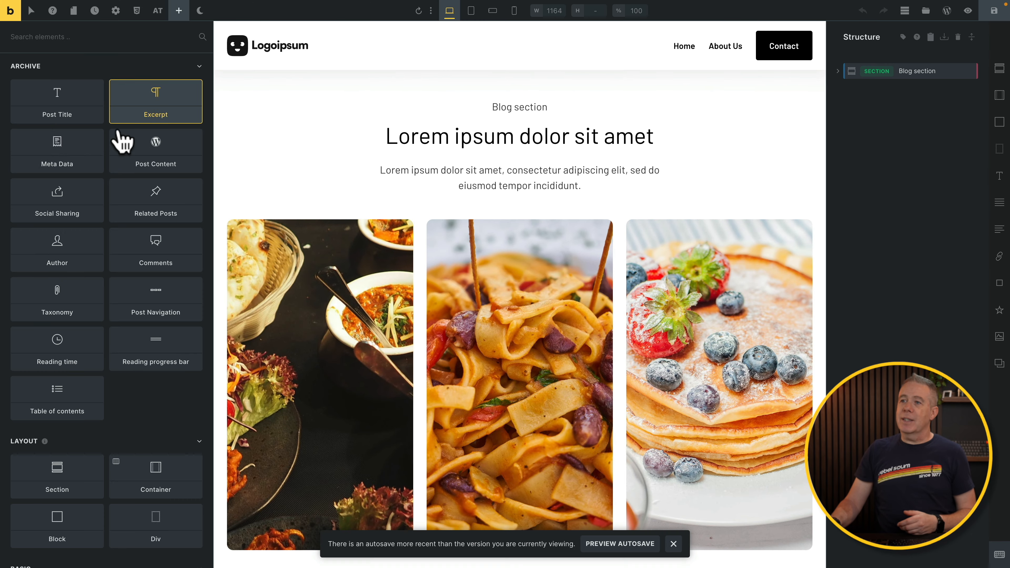
- In the Bricks builder, select the Blog section and examine the AT main menu and the elements list
mouse_move(102, 149)
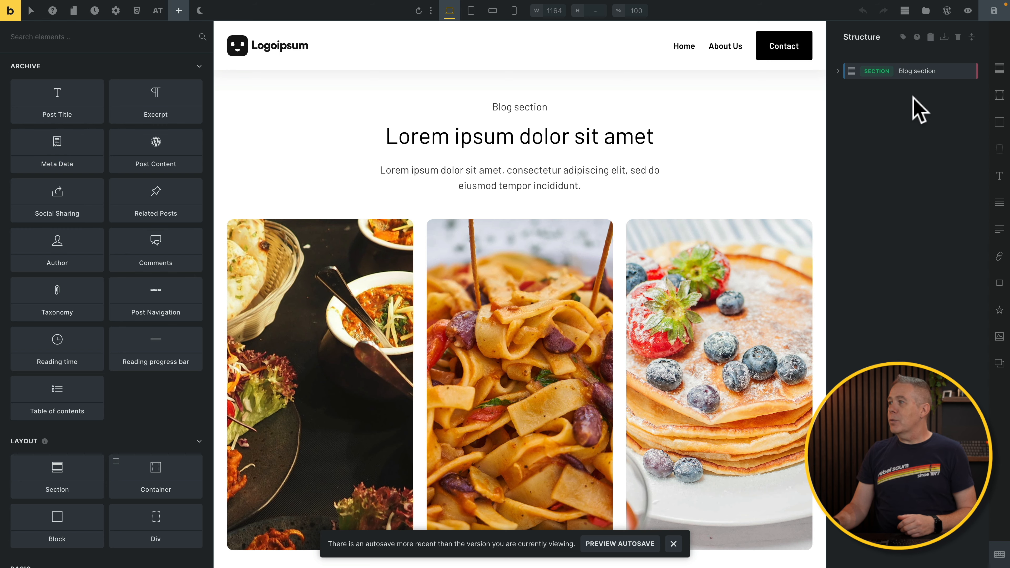
left_click(932, 75)
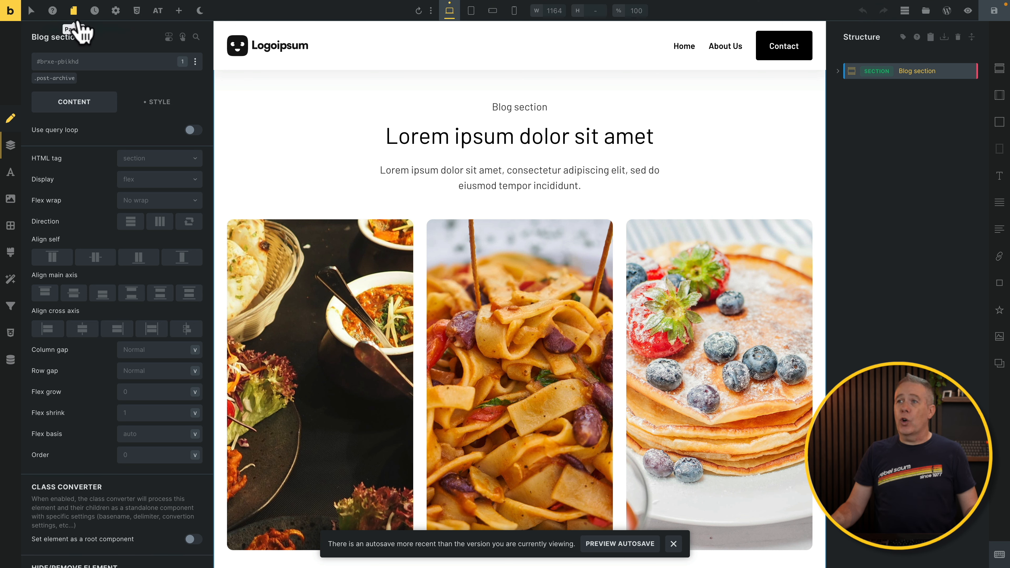
left_click(157, 12)
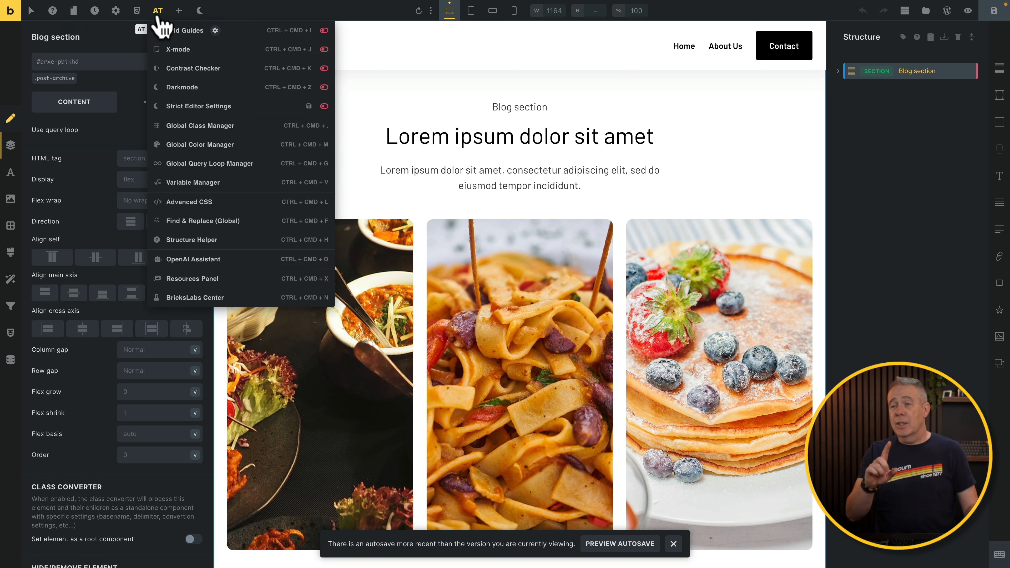
left_click(178, 10)
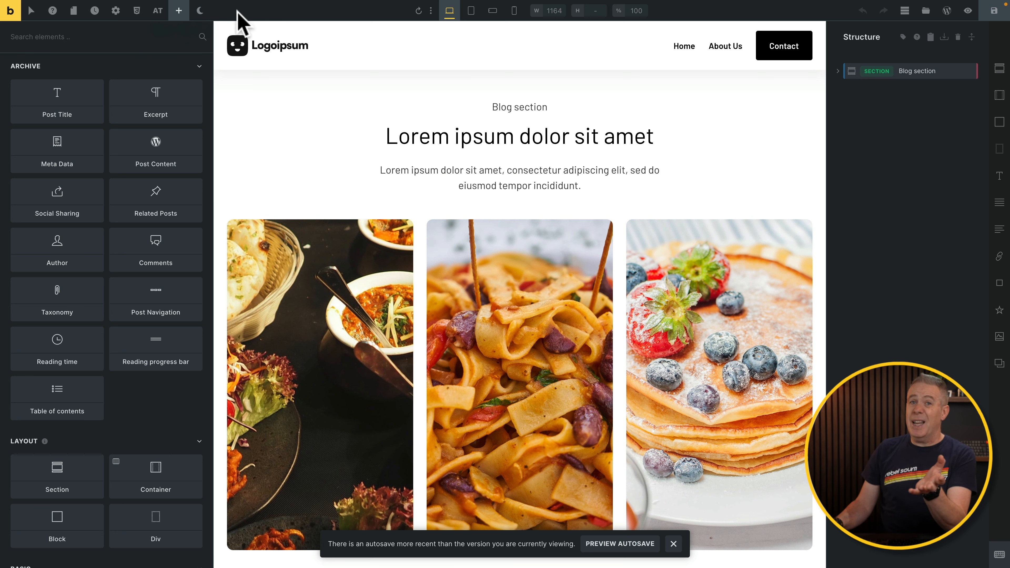
left_click(158, 12)
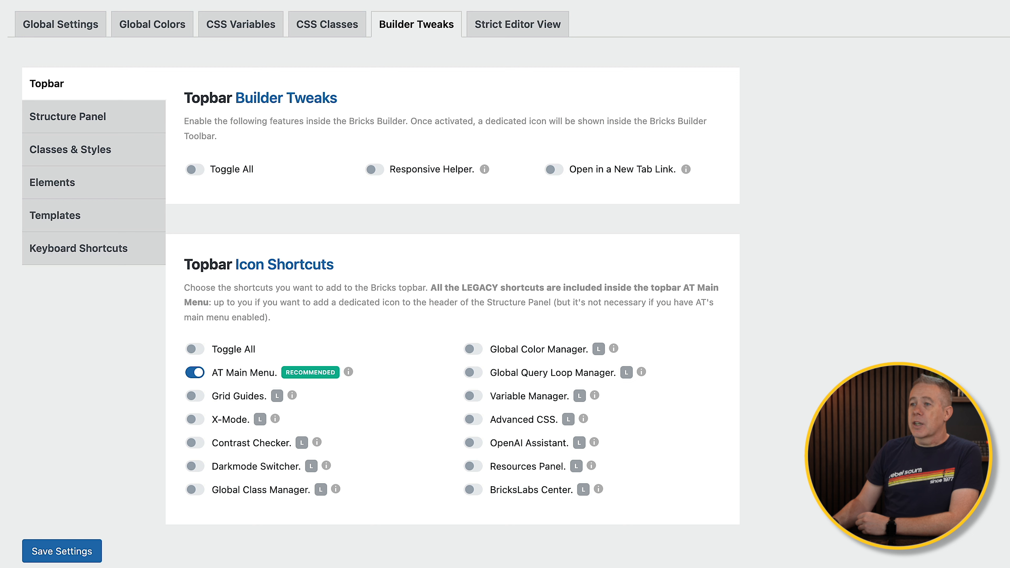
- Try swapping the AT Main Menu topbar shortcut for Grid Guides, and restore the original selection
scroll(401, 413, "down", 2)
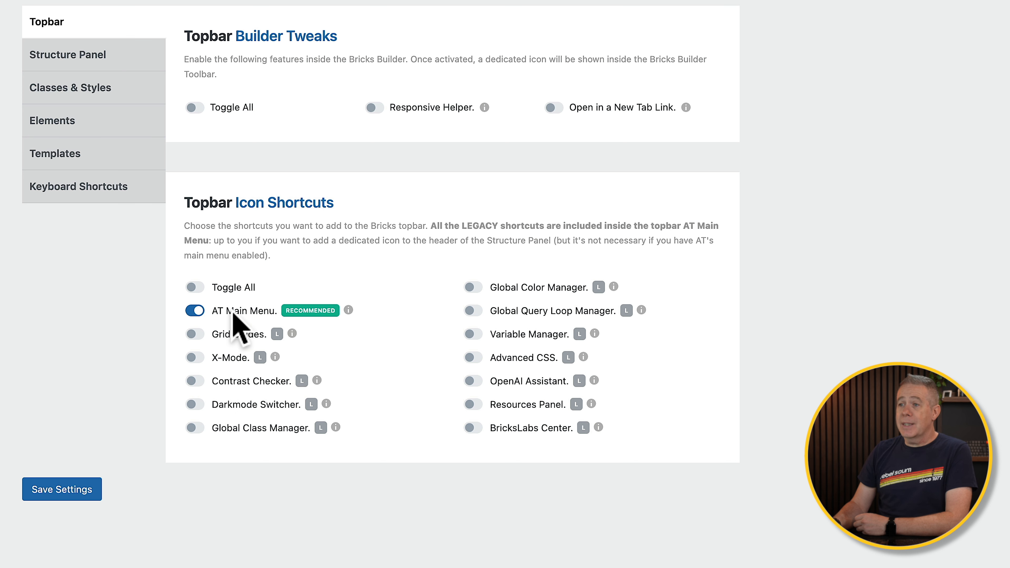
left_click(191, 310)
left_click(195, 334)
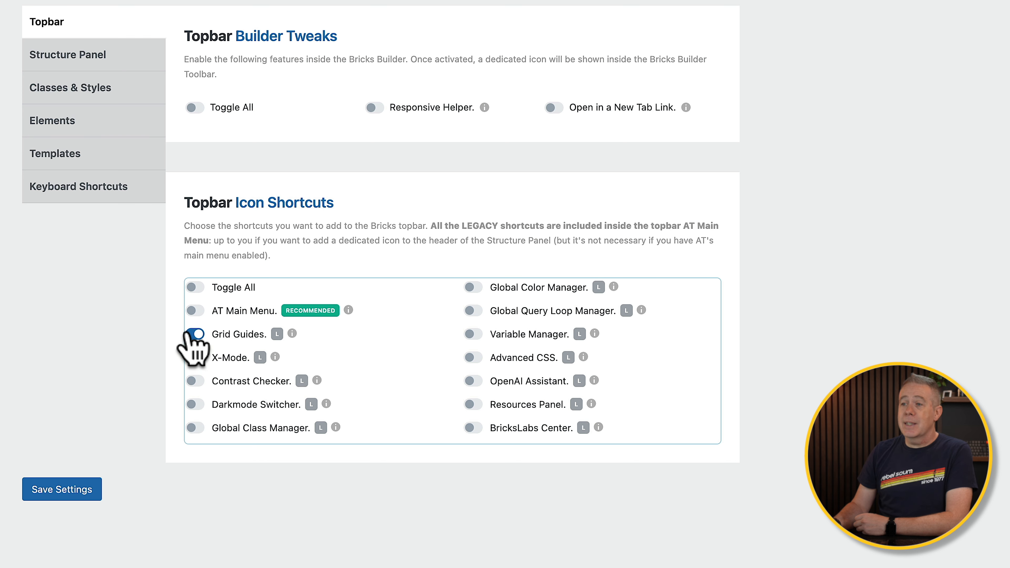
left_click(194, 333)
left_click(195, 313)
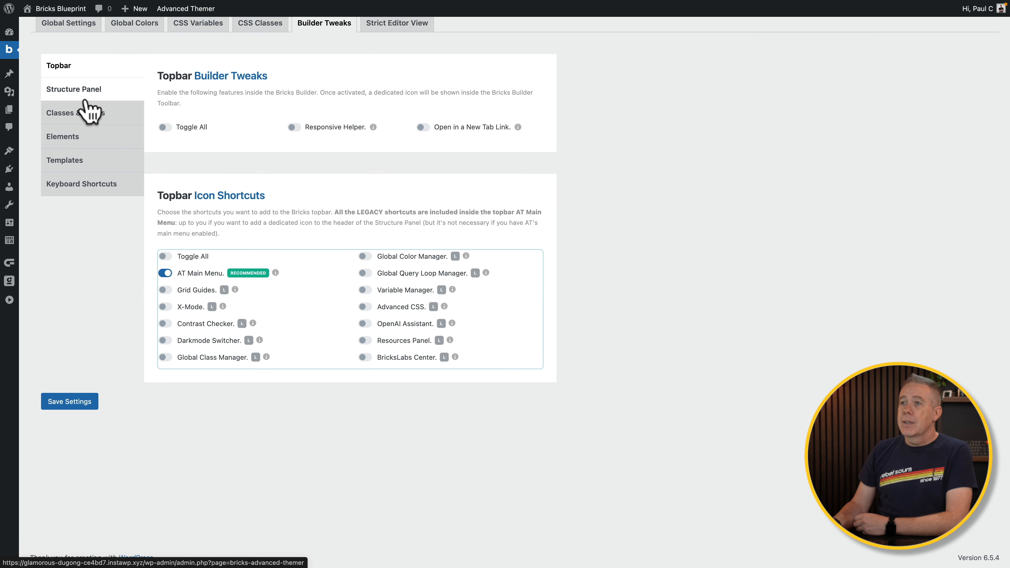
- Review the Structure Panel builder tweaks, including element creation shortcuts, icon shortcuts, contextual menu options and the resizable panel
left_click(85, 95)
scroll(96, 229, "up", 2)
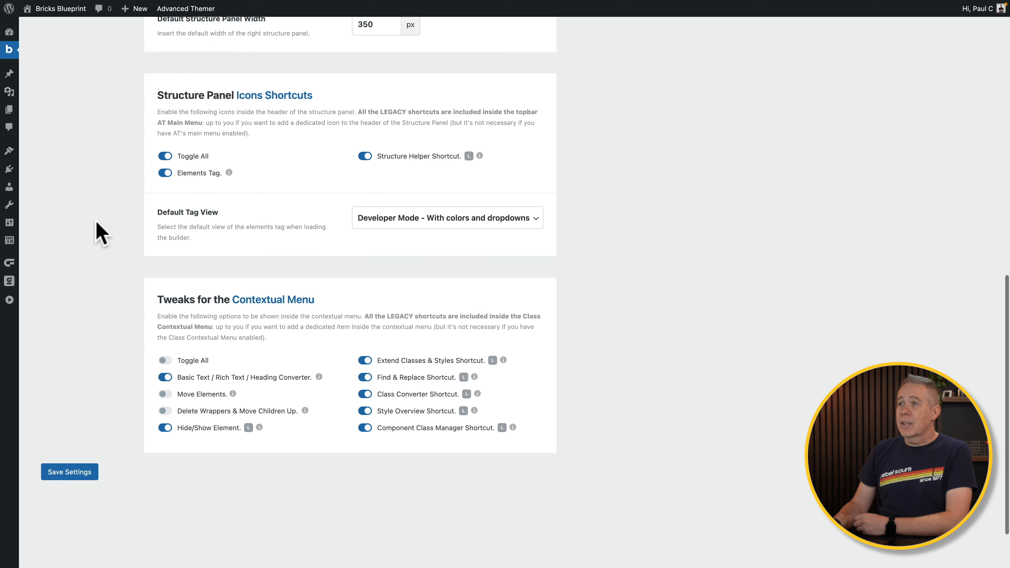
scroll(101, 232, "up", 15)
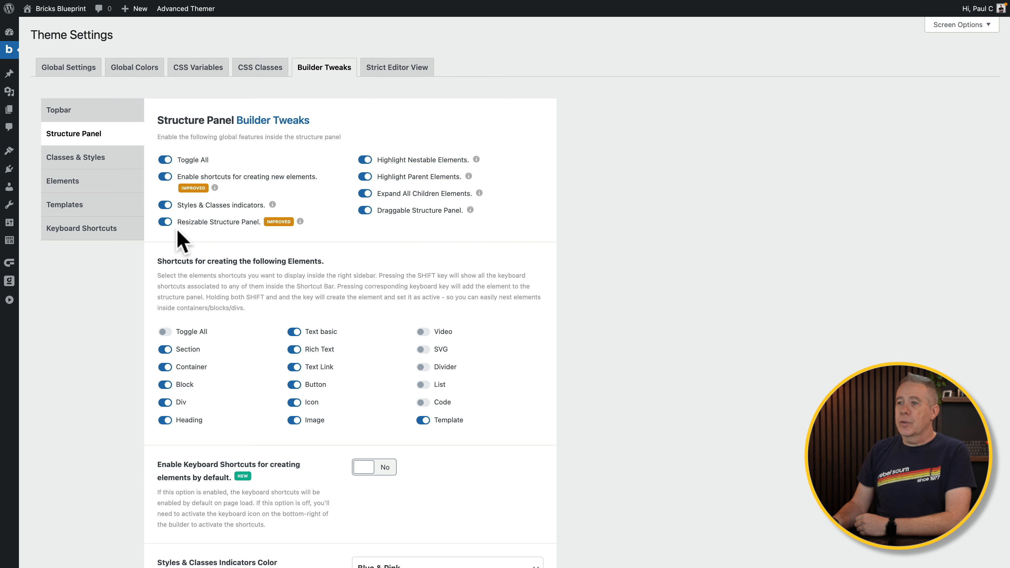
left_click(223, 228)
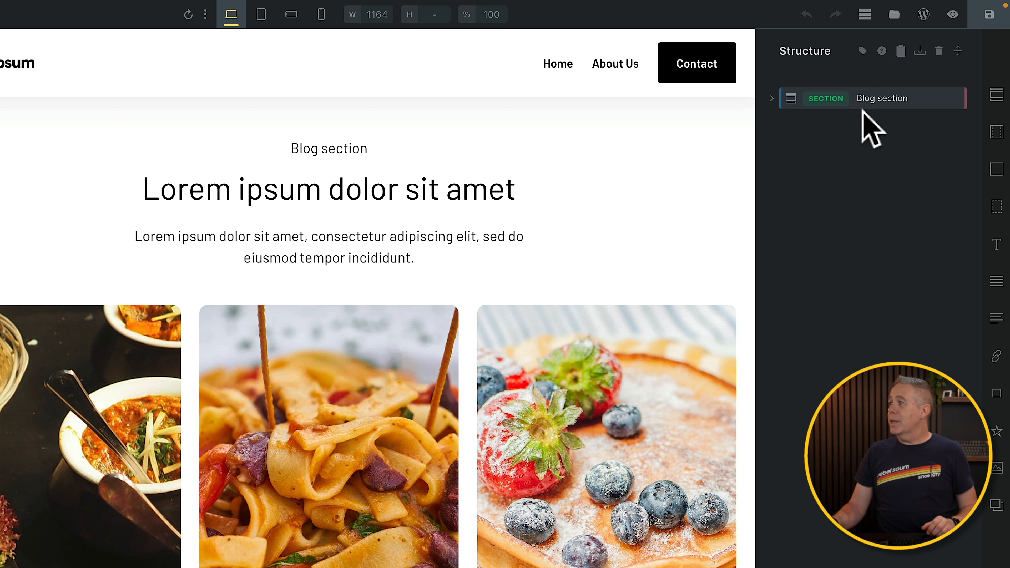
- In the Bricks builder, expand the Blog section so all its nested child elements are listed in the structure
mouse_move(909, 105)
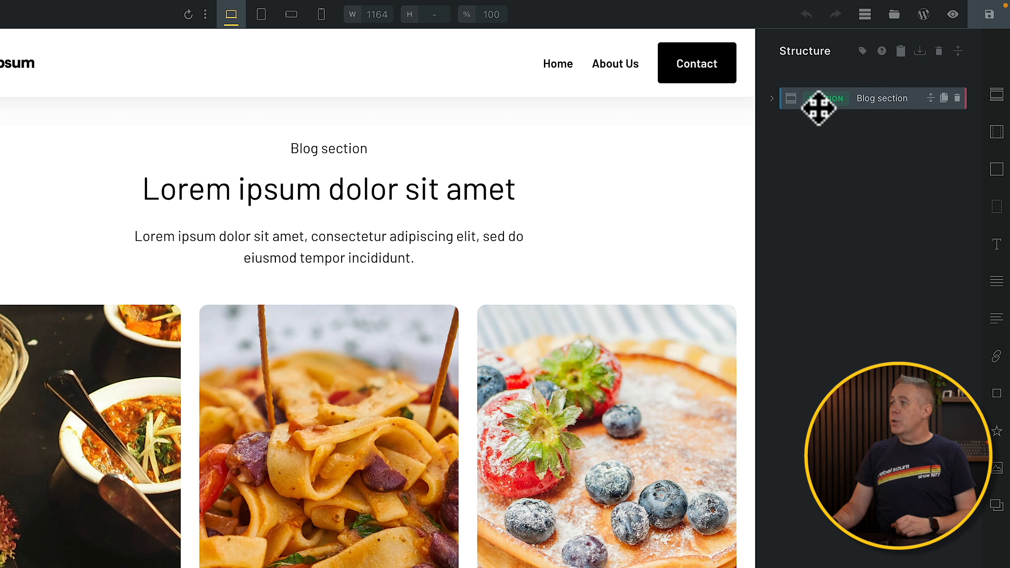
left_click(958, 50)
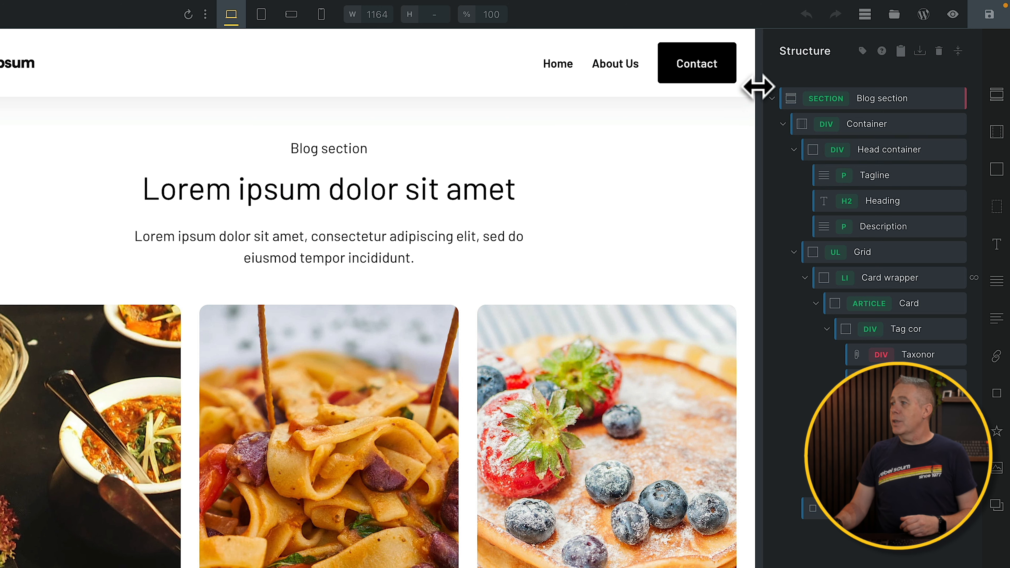
- In the Bricks builder, widen the Structure panel until the canvas is about 1031 px wide
left_click_drag(759, 88, 738, 86)
left_click(641, 84)
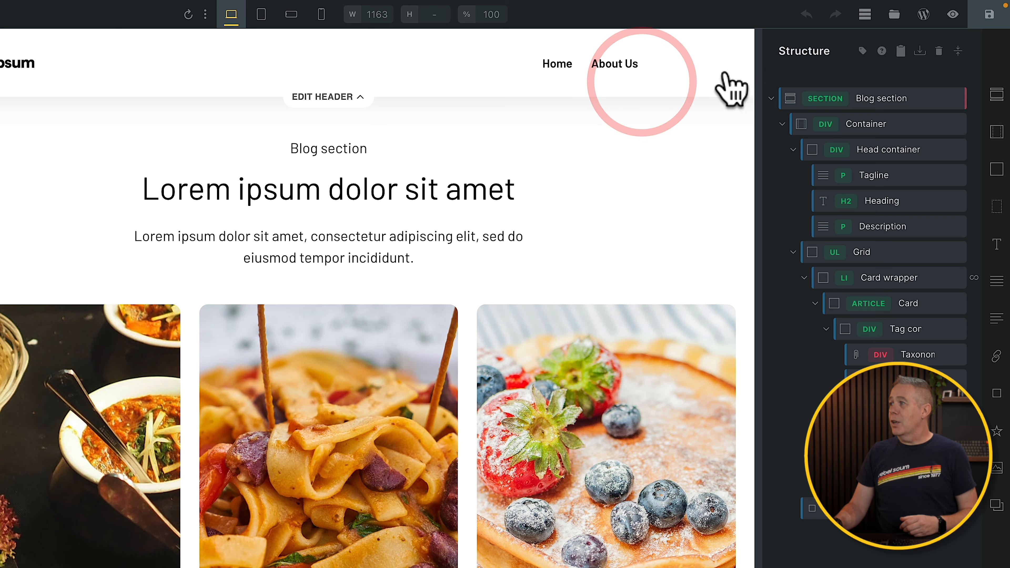
left_click_drag(758, 57, 661, 21)
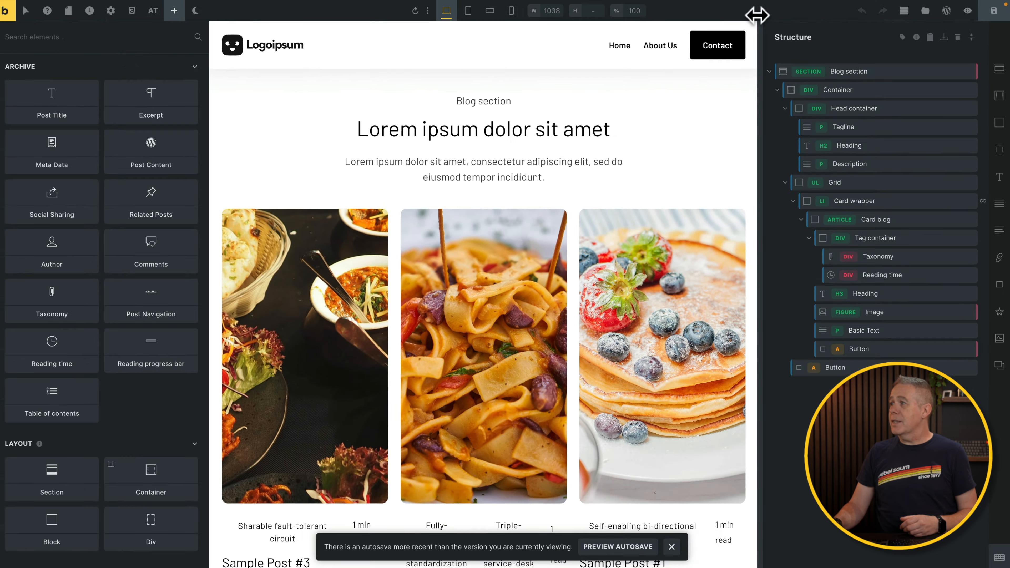
left_click_drag(756, 15, 755, 17)
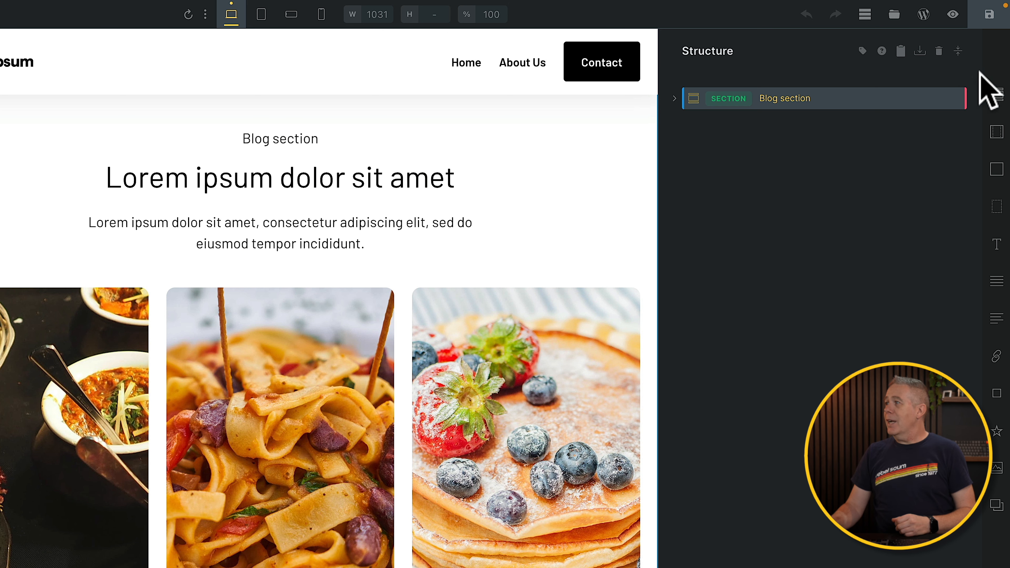
- Try expanding the Blog section's full tree and toggling its Head container and Grid branches, and collapse the whole section
left_click(958, 51)
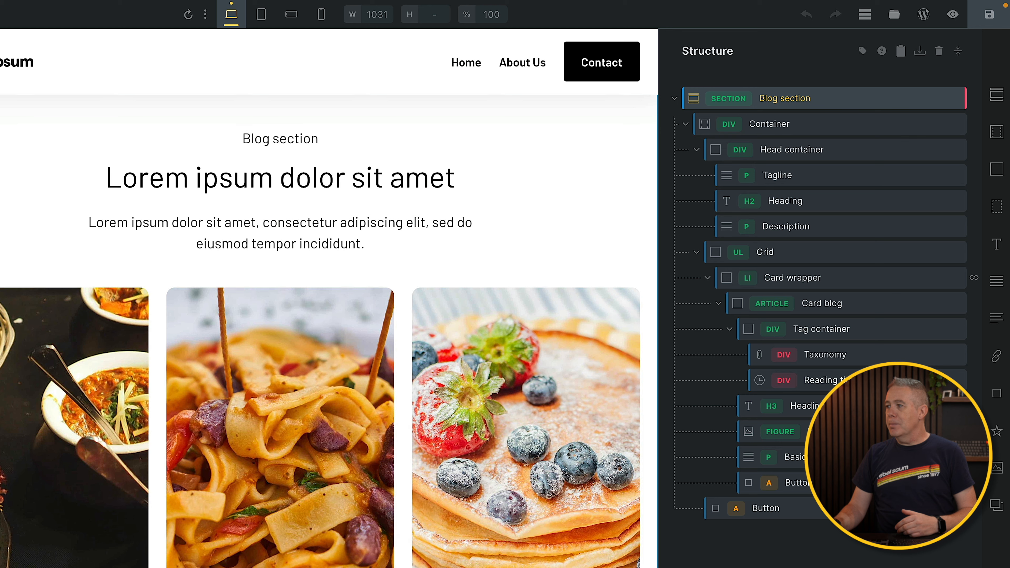
left_click(685, 124)
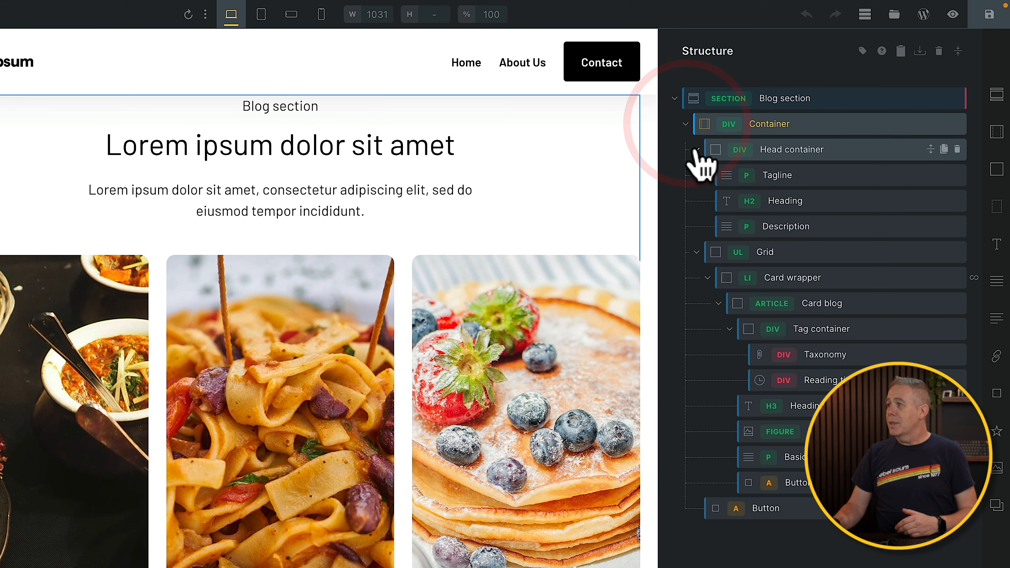
left_click(695, 150)
left_click(696, 175)
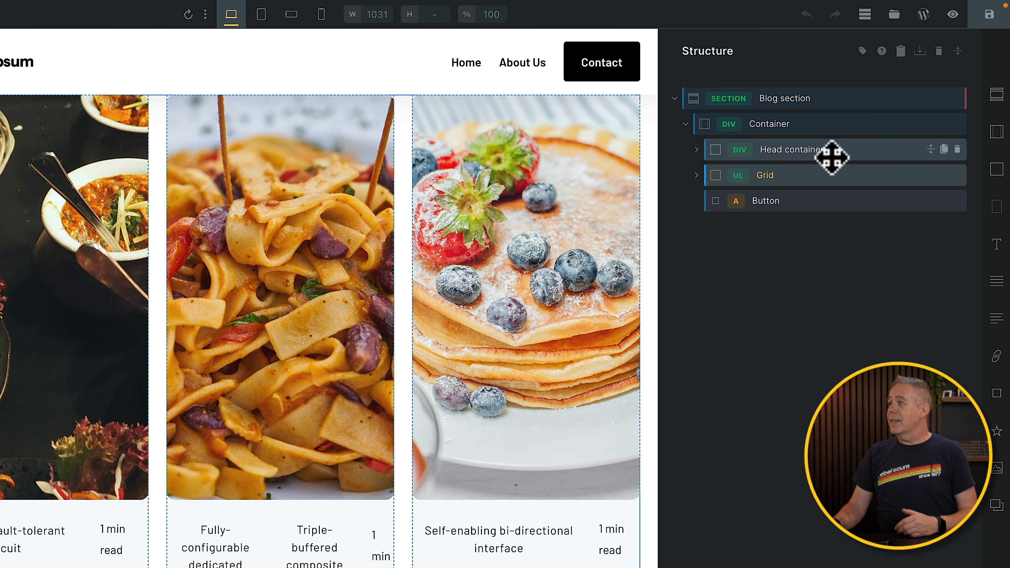
left_click(931, 157)
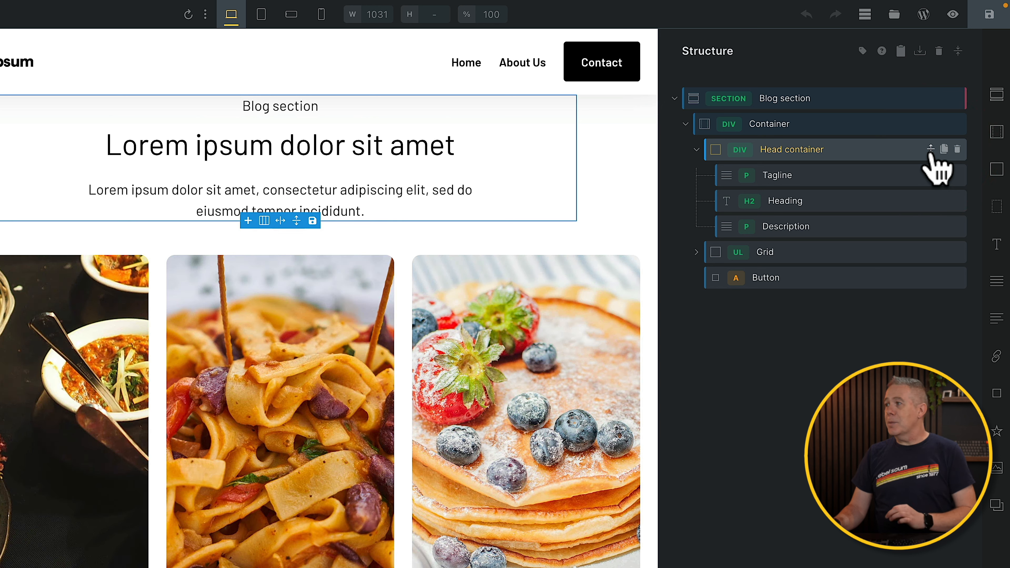
left_click_drag(931, 155, 849, 164)
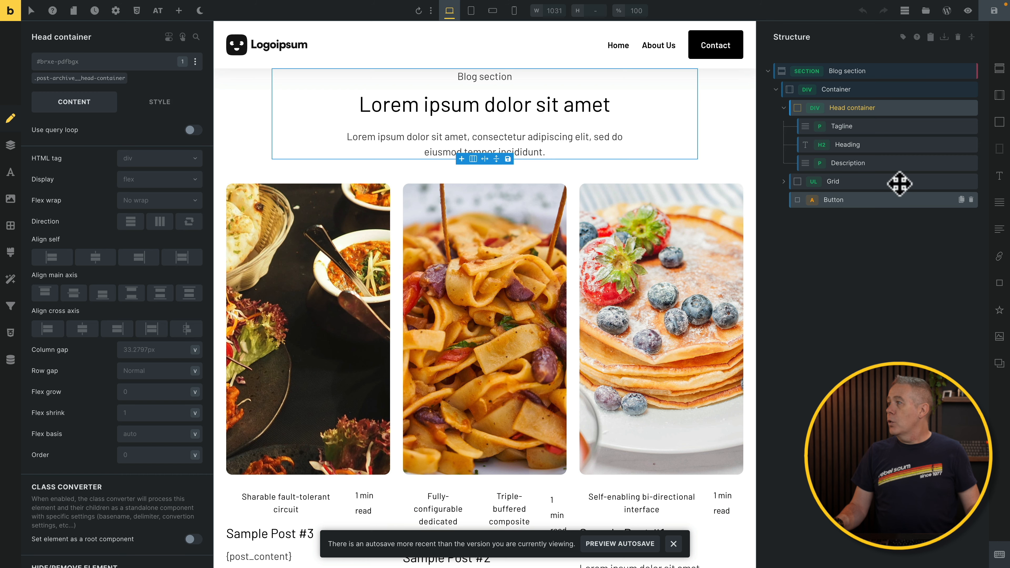
left_click(767, 71)
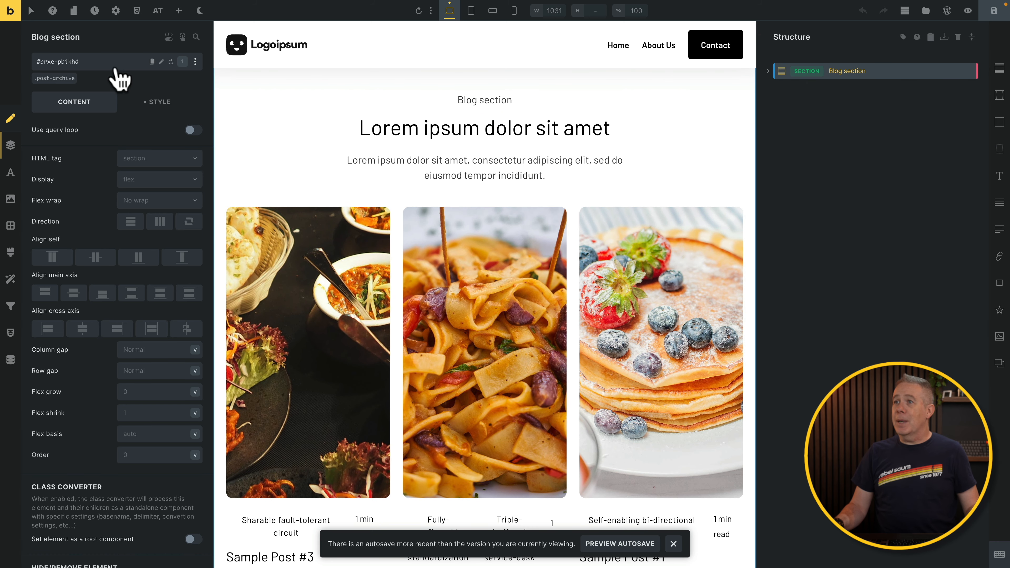
- Use the element creation shortcuts to add a container in a new section, and nest two blocks inside it
left_click(179, 10)
scroll(78, 267, "down", 2)
scroll(77, 267, "down", 5)
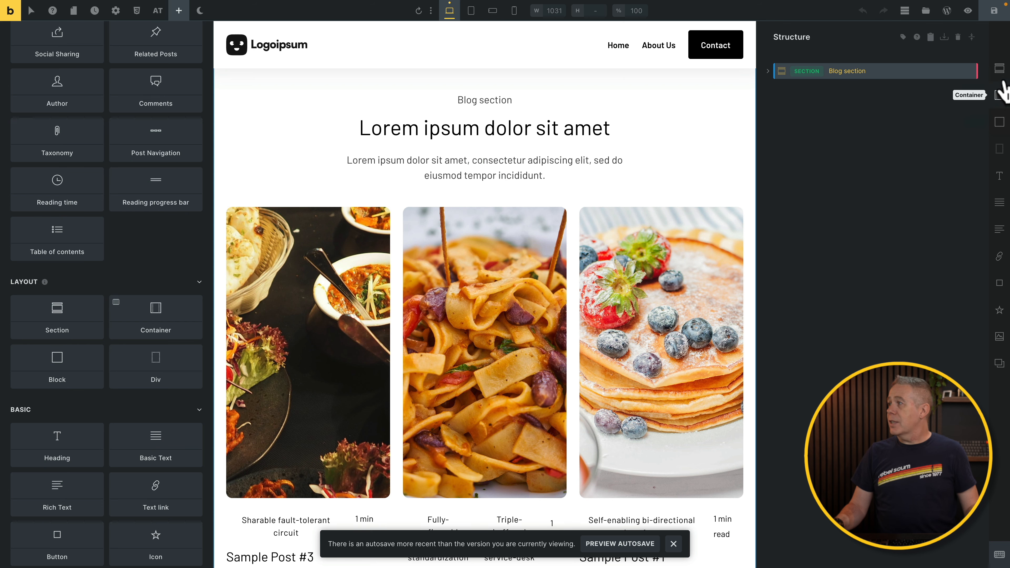
left_click(1000, 94)
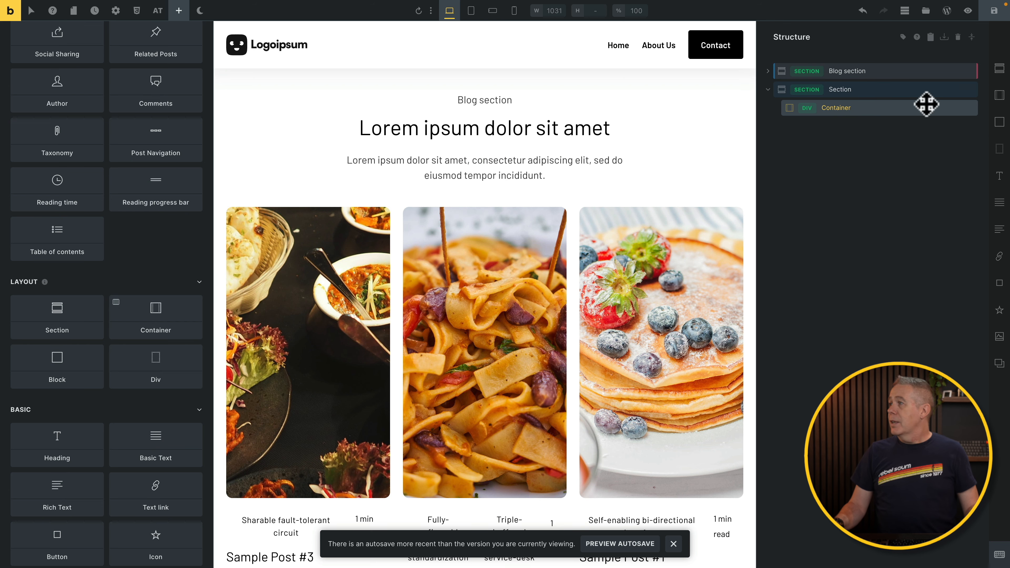
left_click(904, 107)
left_click(1000, 121)
left_click(1001, 122)
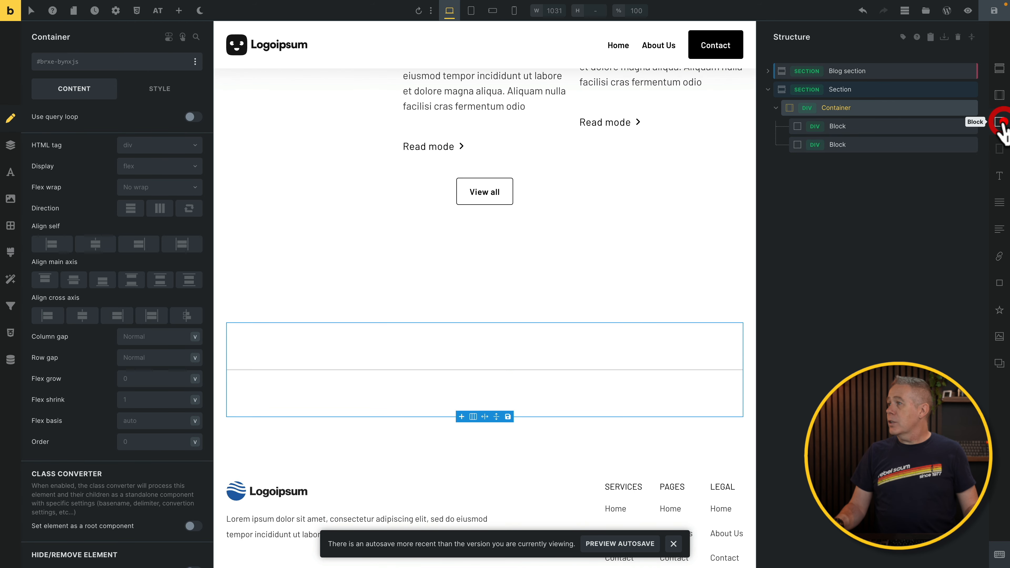
- Add a Heading, a Basic Text and an Image element to the second block using the element shortcuts
left_click(920, 146)
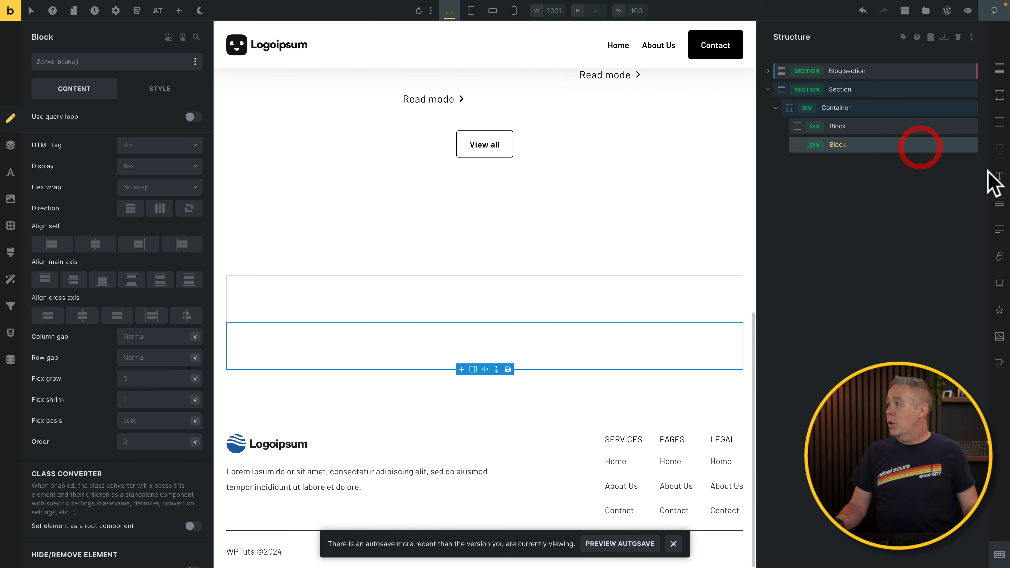
left_click(999, 175)
left_click(999, 202)
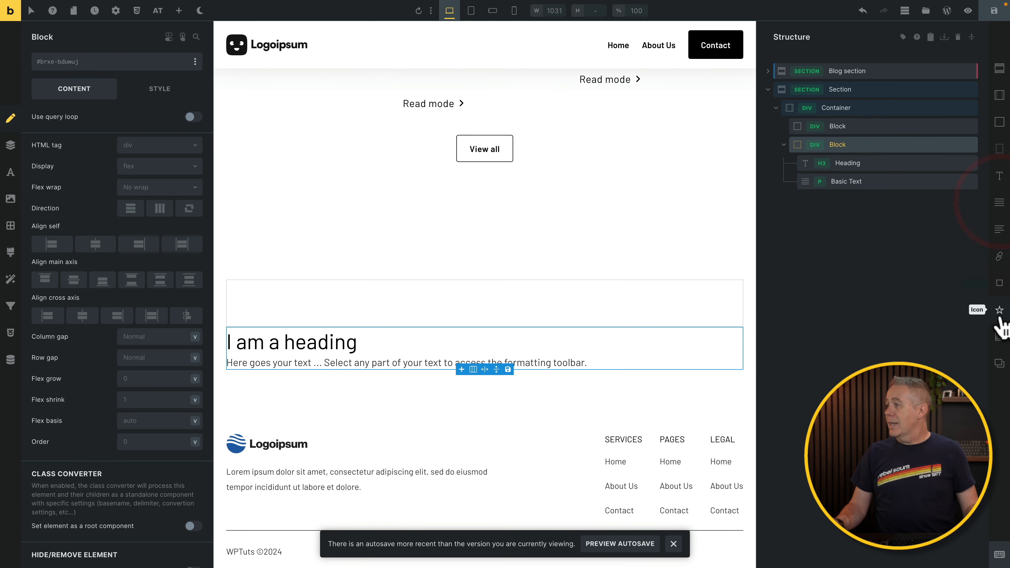
left_click(999, 337)
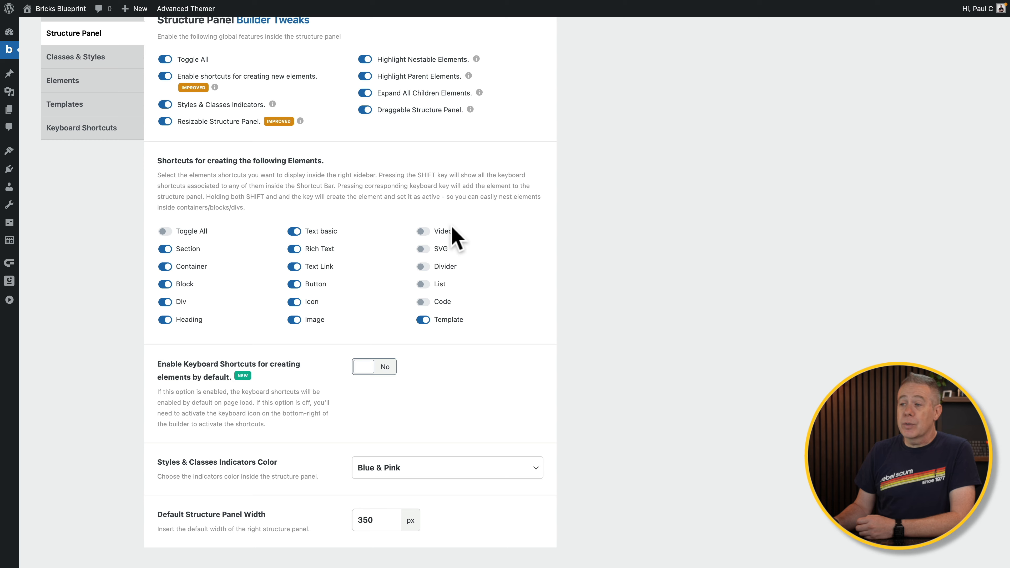
- Try enabling the element creation keyboard shortcuts by default in the theme settings, and try the keyboard shortcut toggle in the builder
scroll(501, 338, "down", 3)
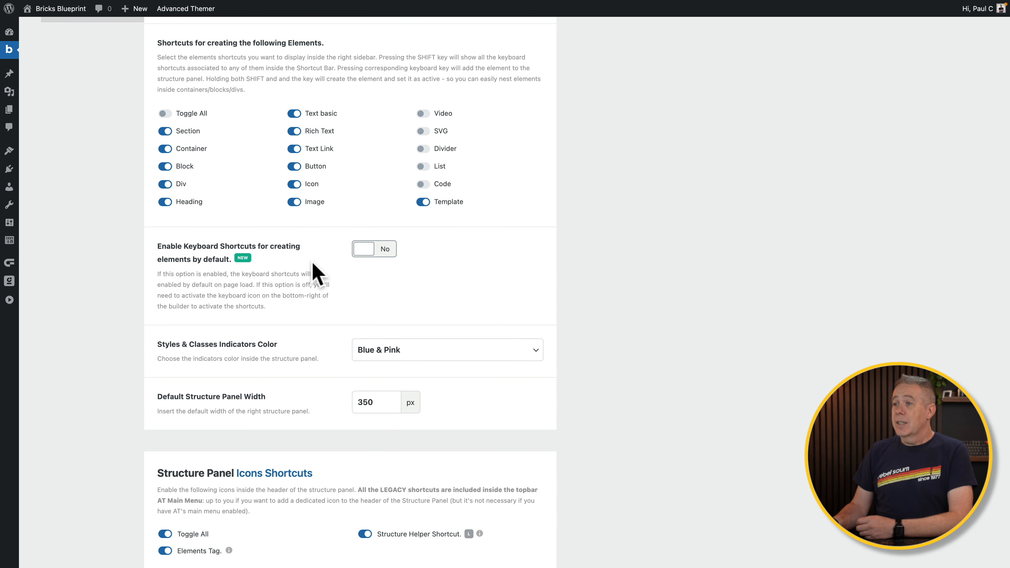
left_click(387, 251)
left_click(361, 251)
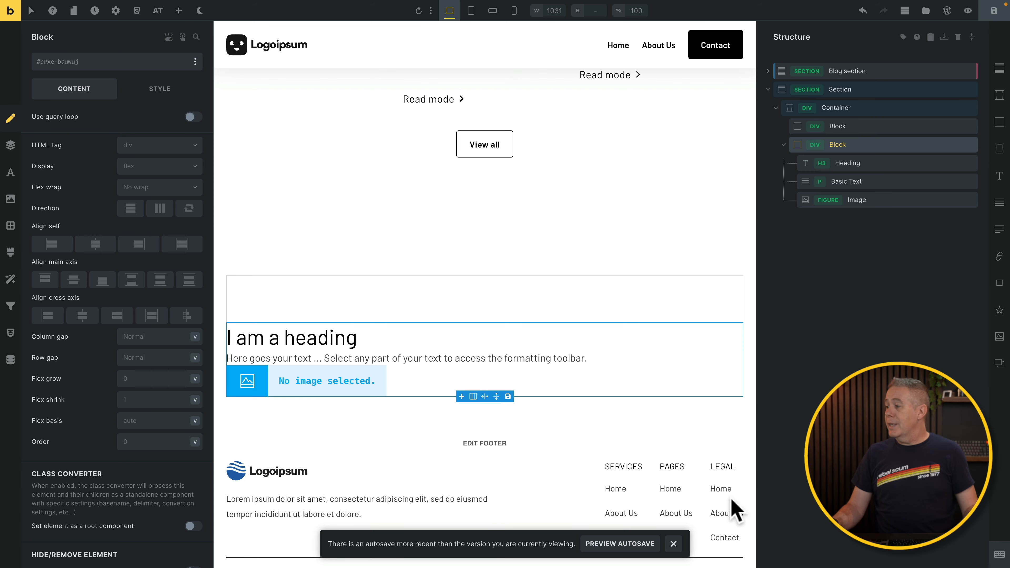
left_click(999, 556)
left_click(1000, 557)
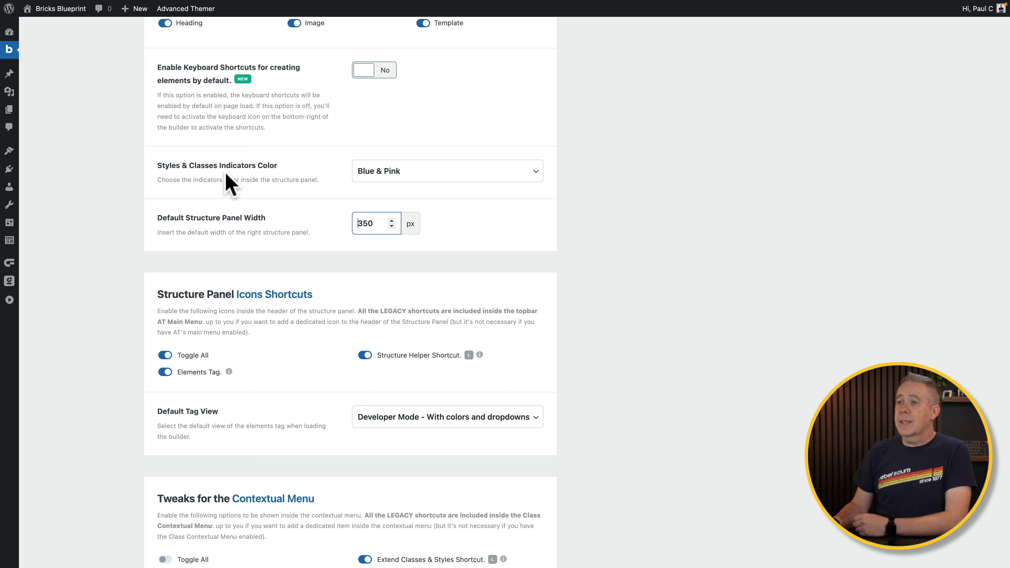
- In the theme settings, review the indicator color, default tag view and contextual menu options, and open the Classes & Styles tweaks
left_click(412, 172)
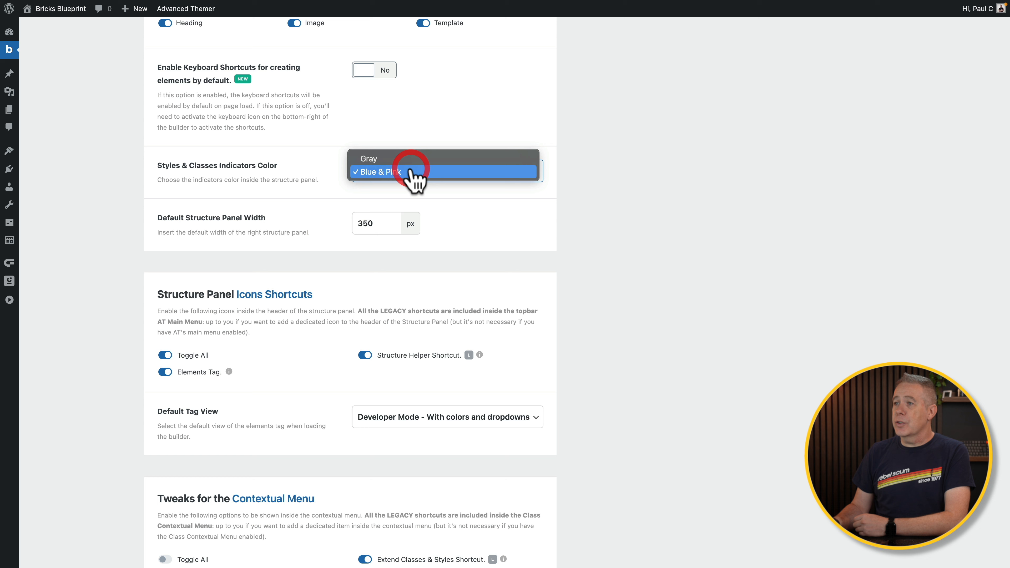
left_click(547, 214)
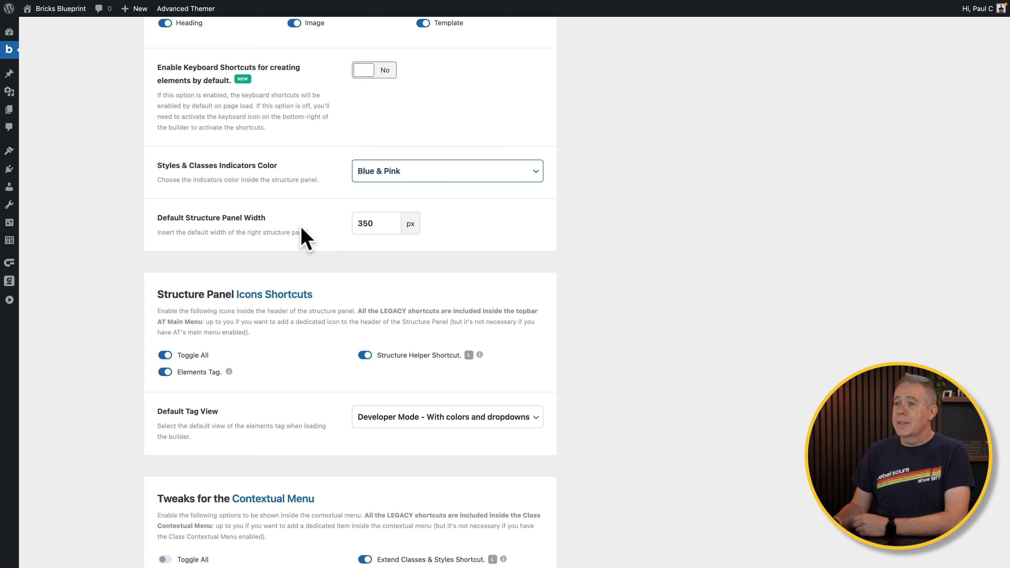
scroll(336, 255, "down", 5)
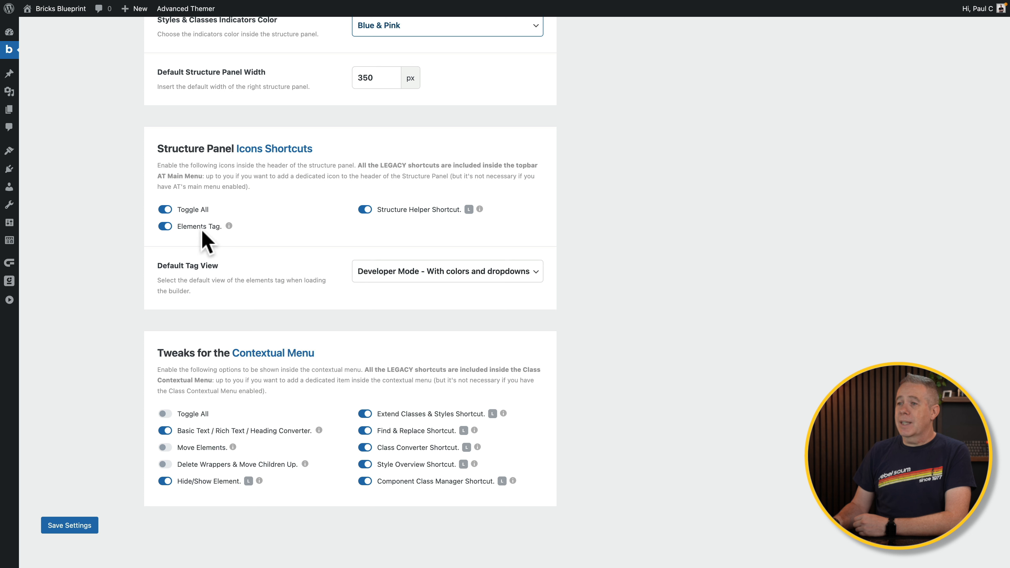
mouse_move(229, 227)
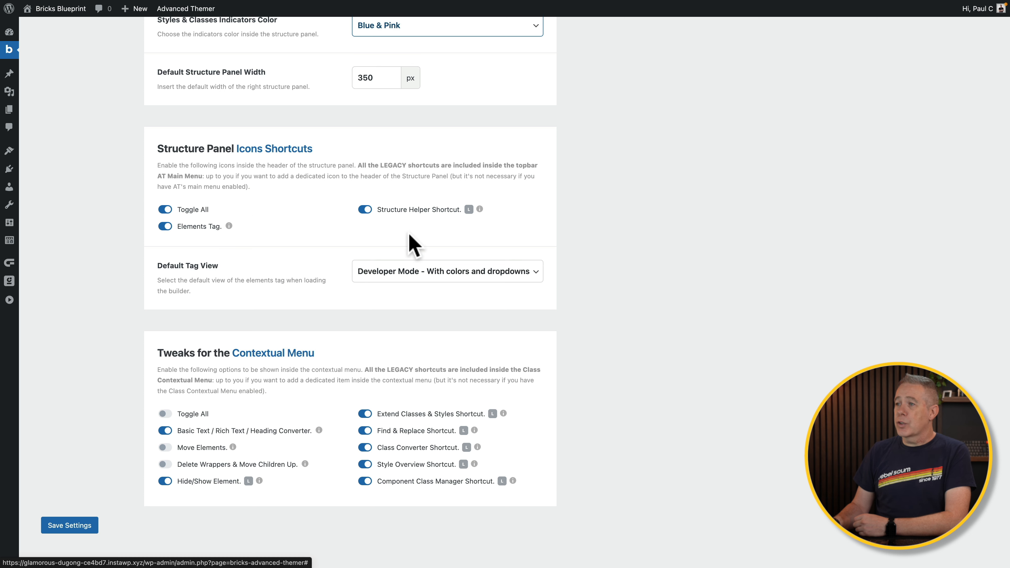
left_click(382, 279)
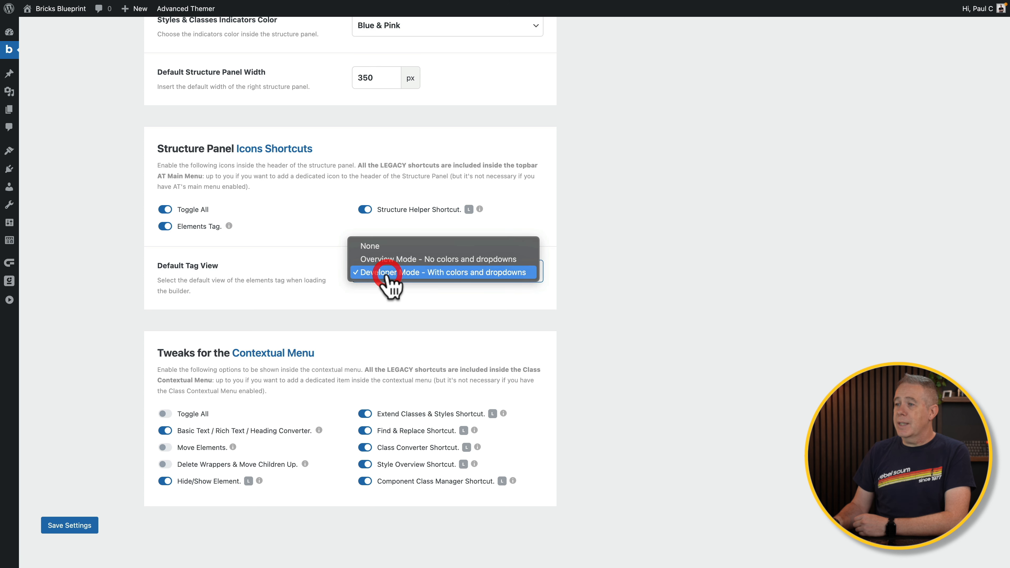
left_click(603, 318)
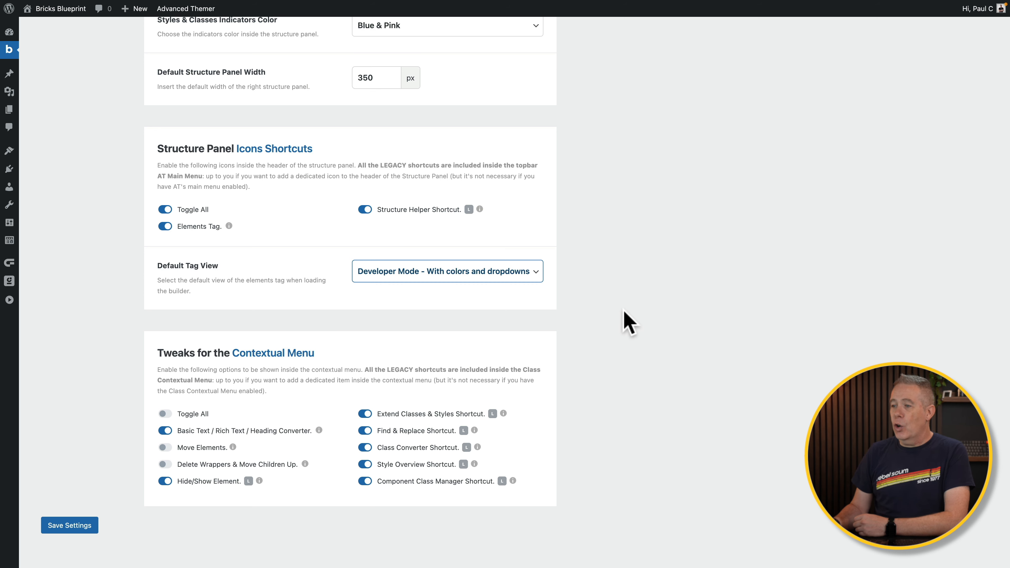
scroll(624, 318, "down", 3)
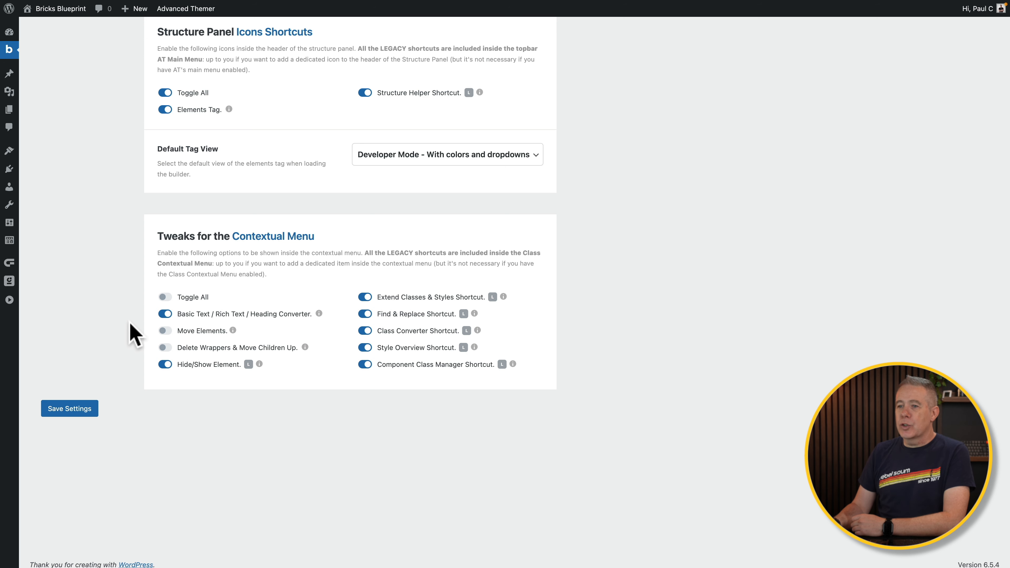
scroll(133, 335, "up", 15)
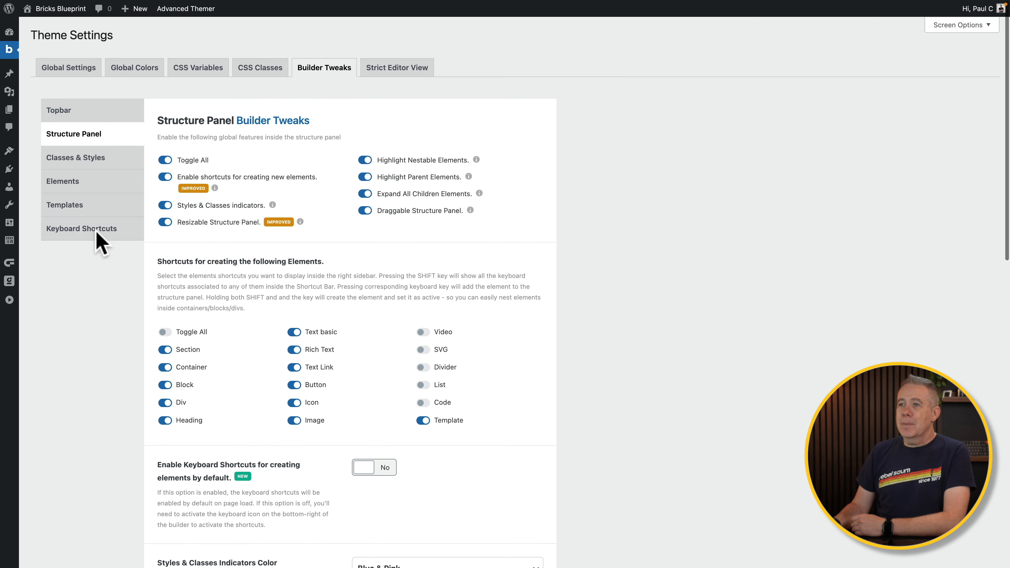
left_click(64, 158)
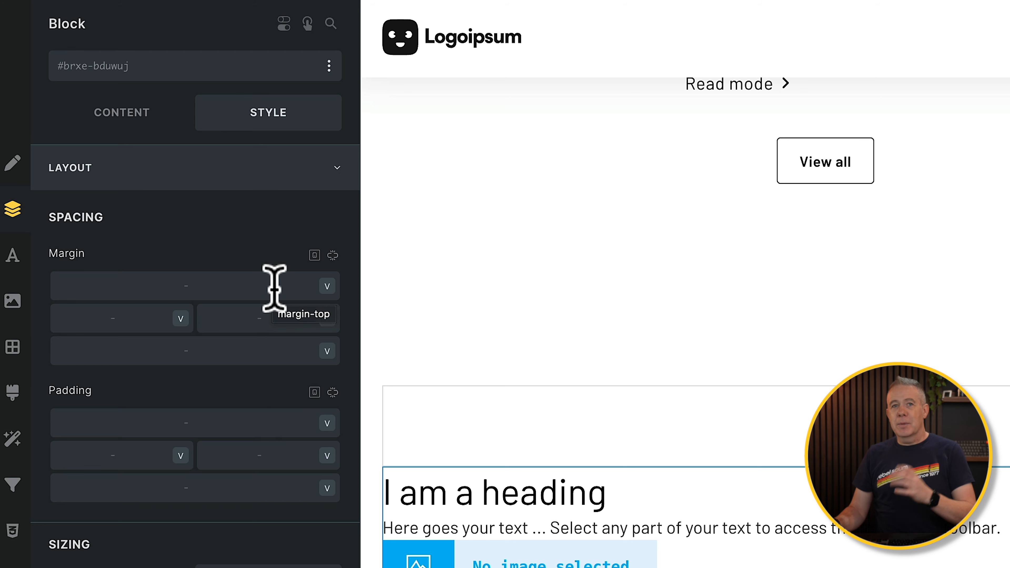
- In the Bricks builder, set the block's top margin to the CF variable space-xl and link all four margin sides to it
left_click(327, 286)
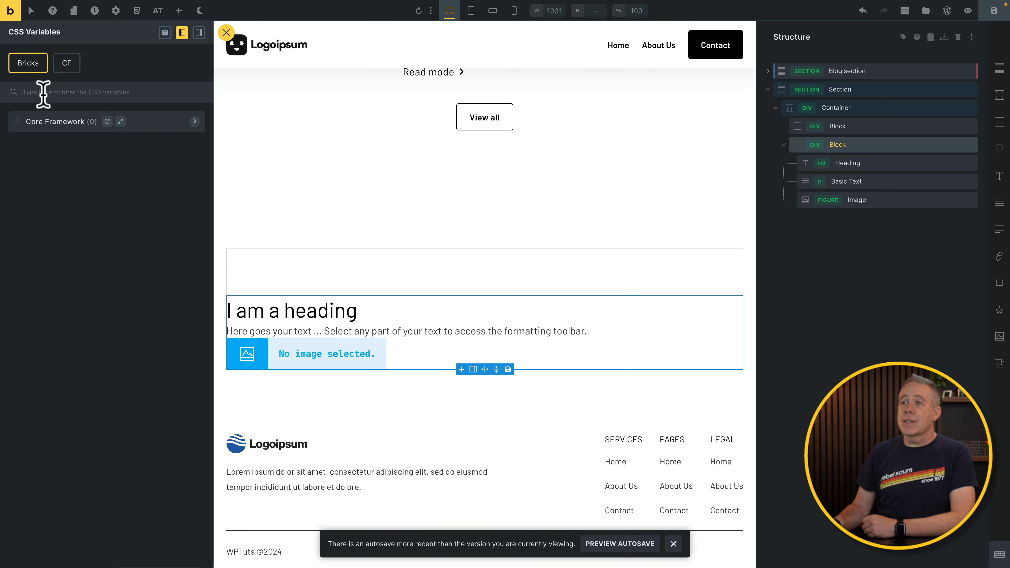
left_click(66, 63)
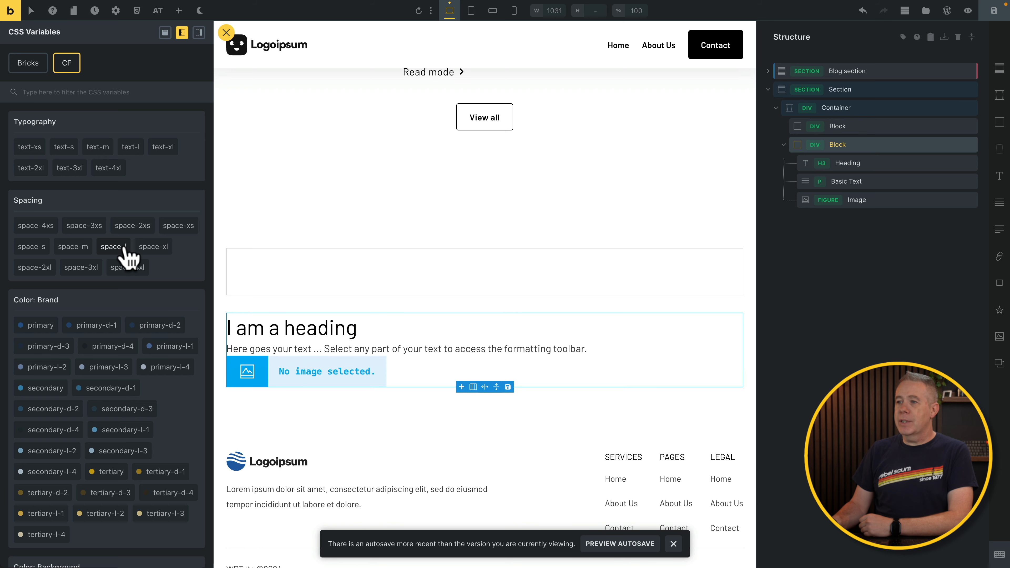
left_click(143, 250)
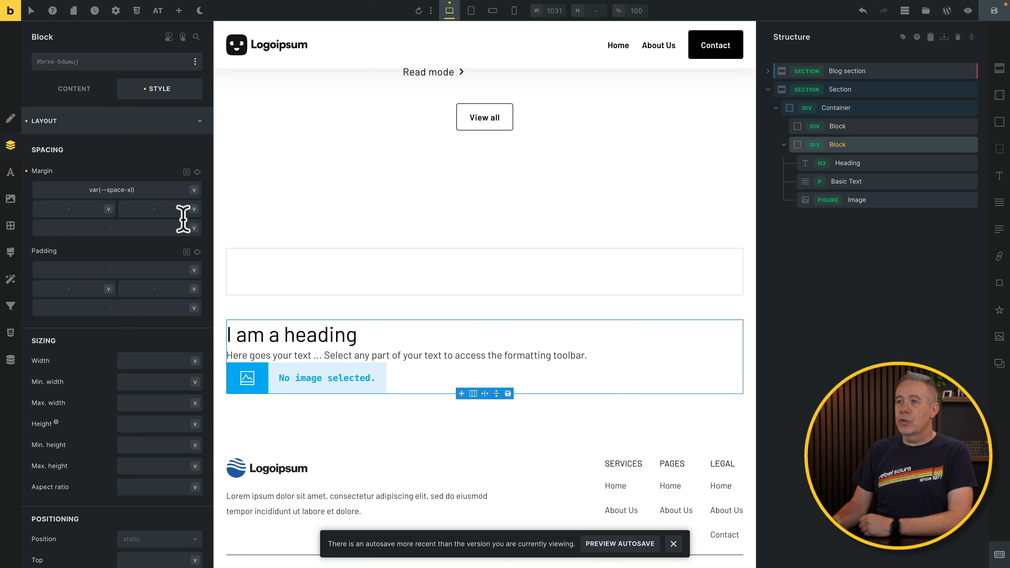
left_click(197, 172)
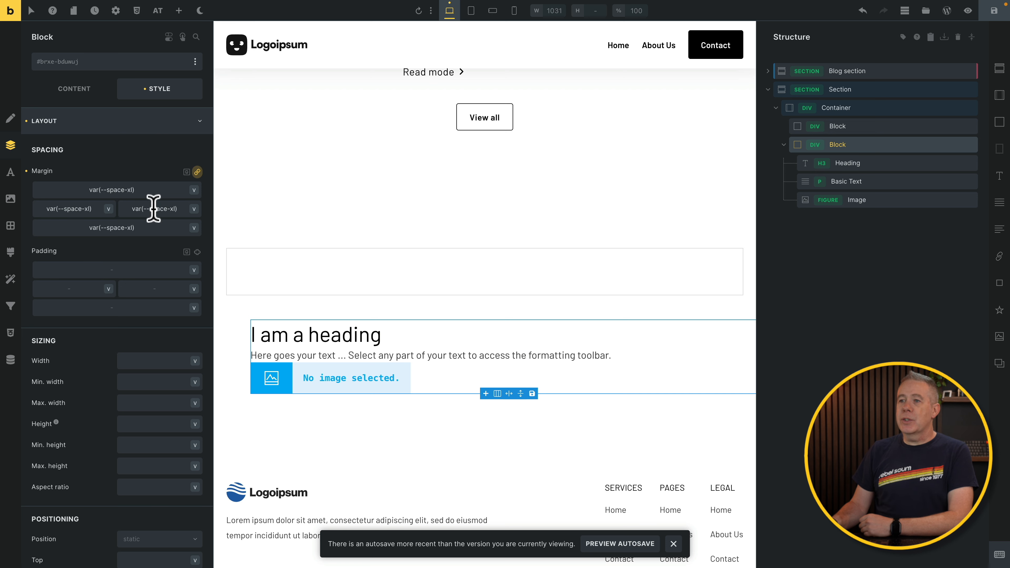
- Browse the CF categories in the CSS Variables picker for the block's margin, and view the picker in its right-docked and modal layouts
left_click(193, 207)
scroll(184, 310, "down", 2)
scroll(187, 311, "down", 10)
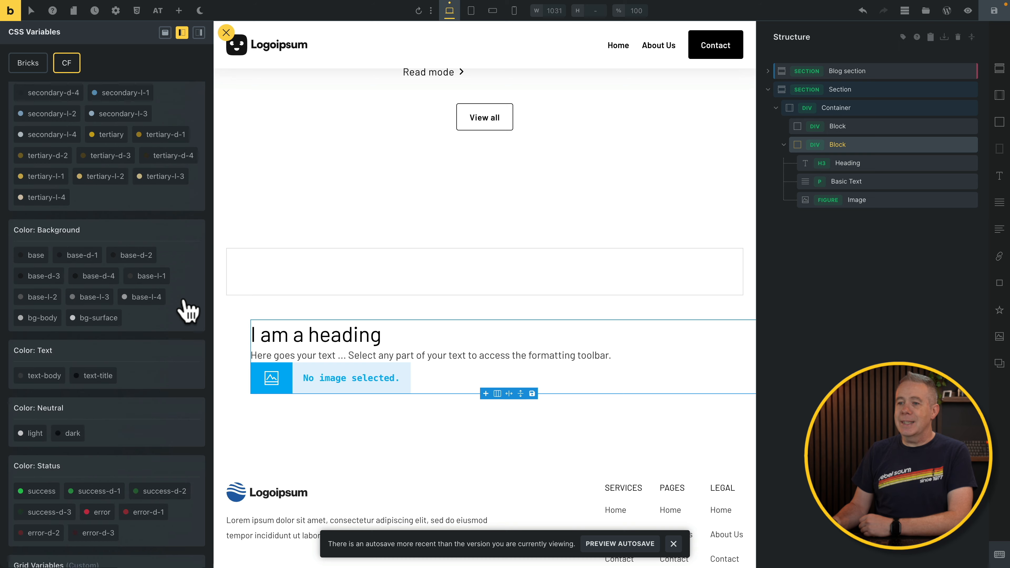
scroll(185, 304, "up", 5)
scroll(185, 303, "up", 6)
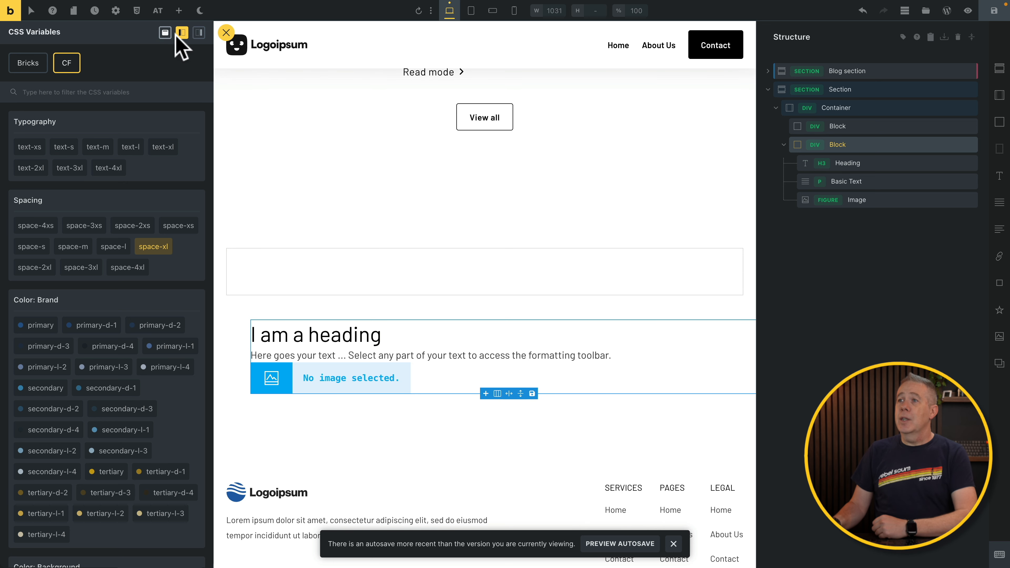
left_click(200, 35)
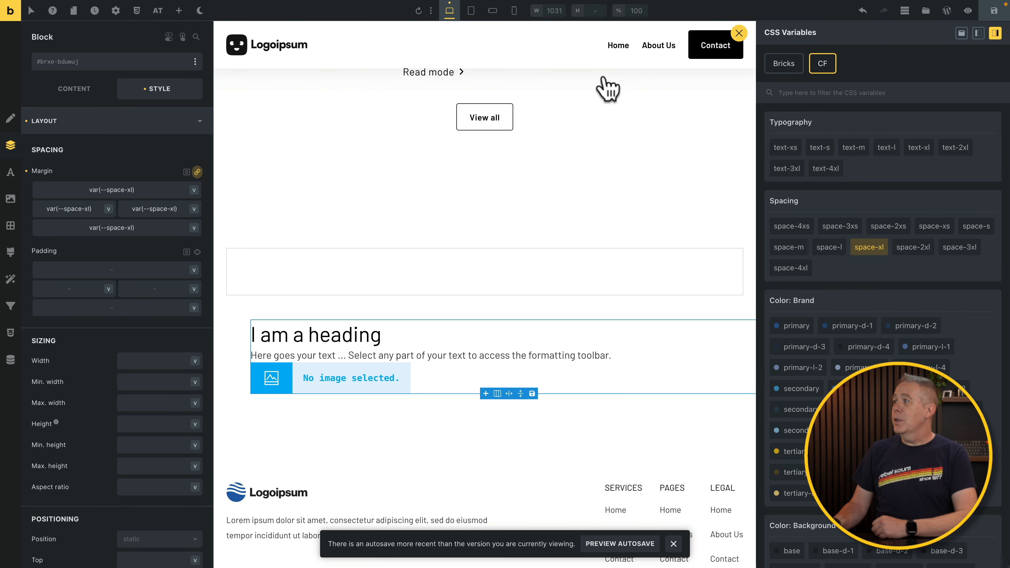
left_click(962, 34)
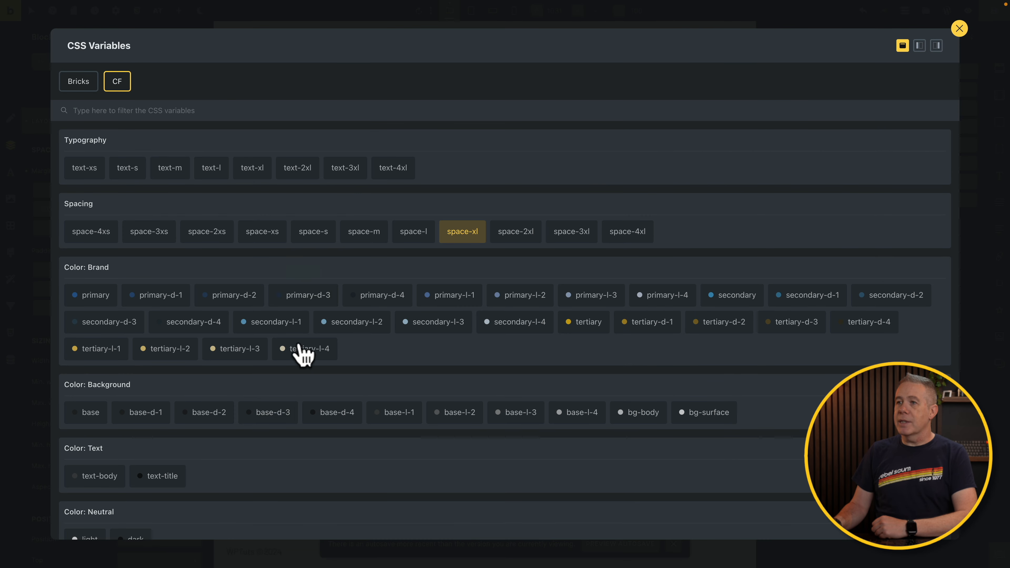
- Browse the remaining CF categories in the CSS Variables picker, switch the picker to its left-docked layout and close it
scroll(301, 360, "down", 7)
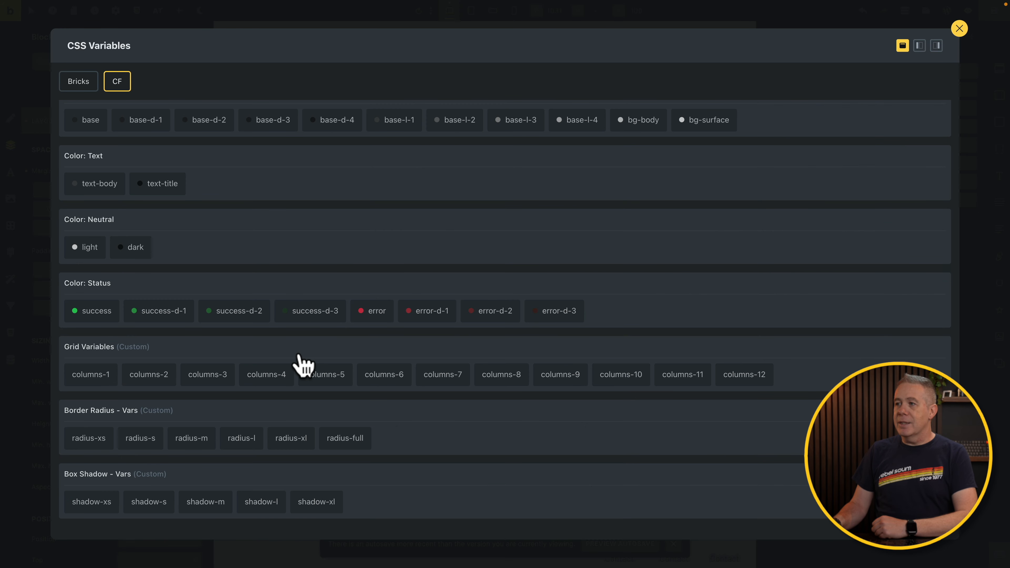
scroll(301, 362, "up", 7)
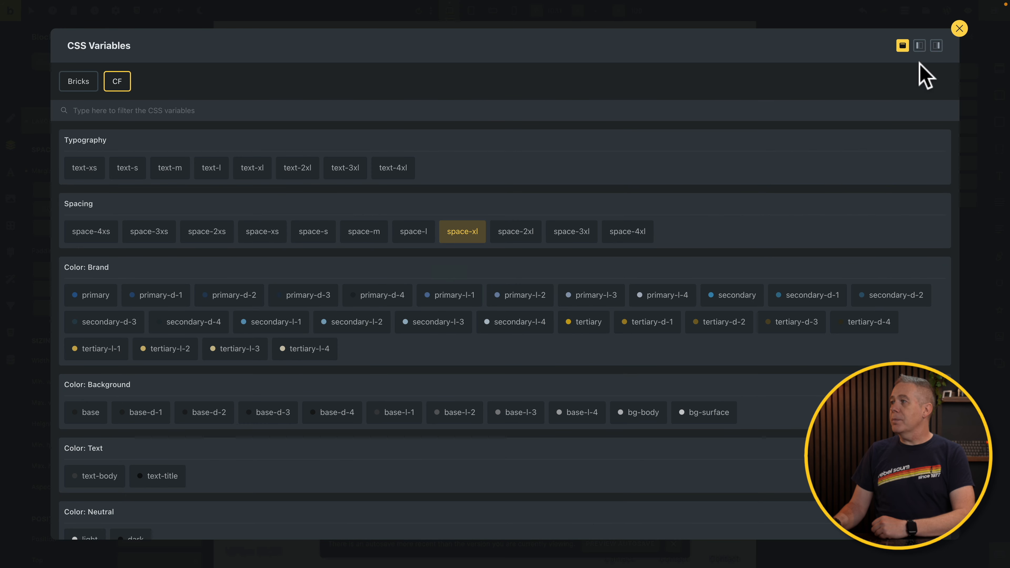
left_click(919, 46)
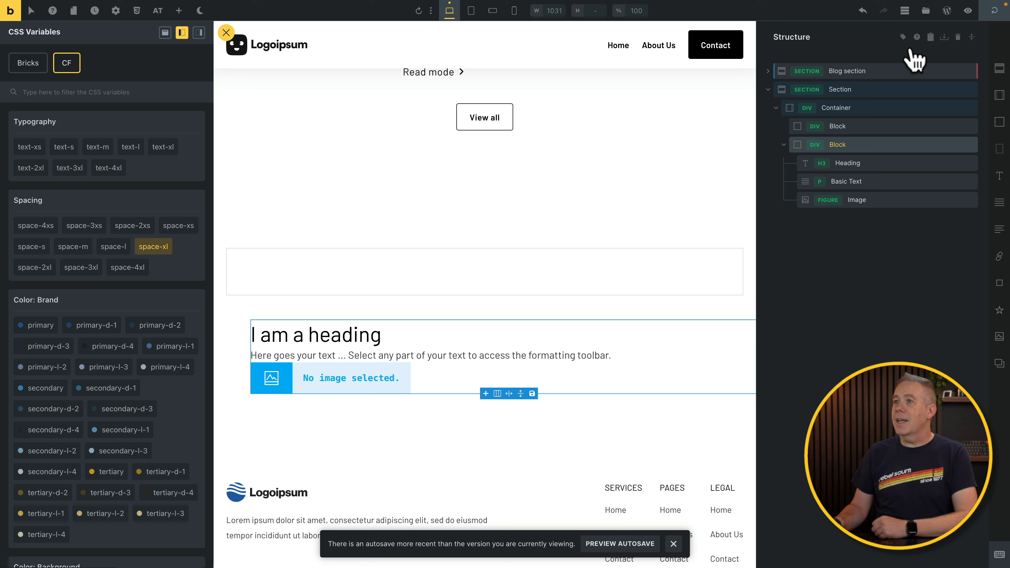
left_click(226, 33)
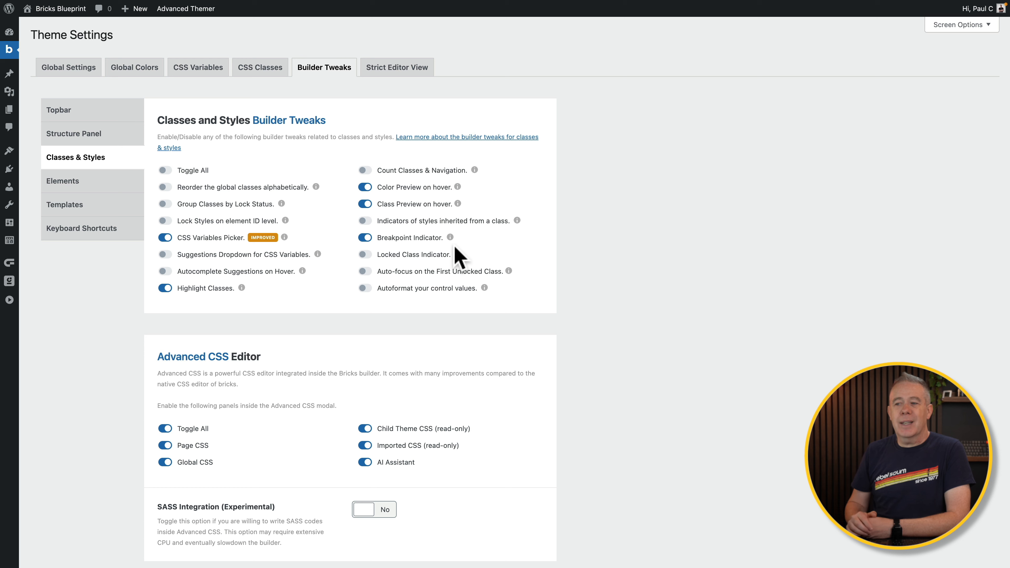
- Review the Classes & Styles tweaks and the Advanced CSS Editor options in the theme settings
left_click(624, 374)
scroll(624, 376, "down", 5)
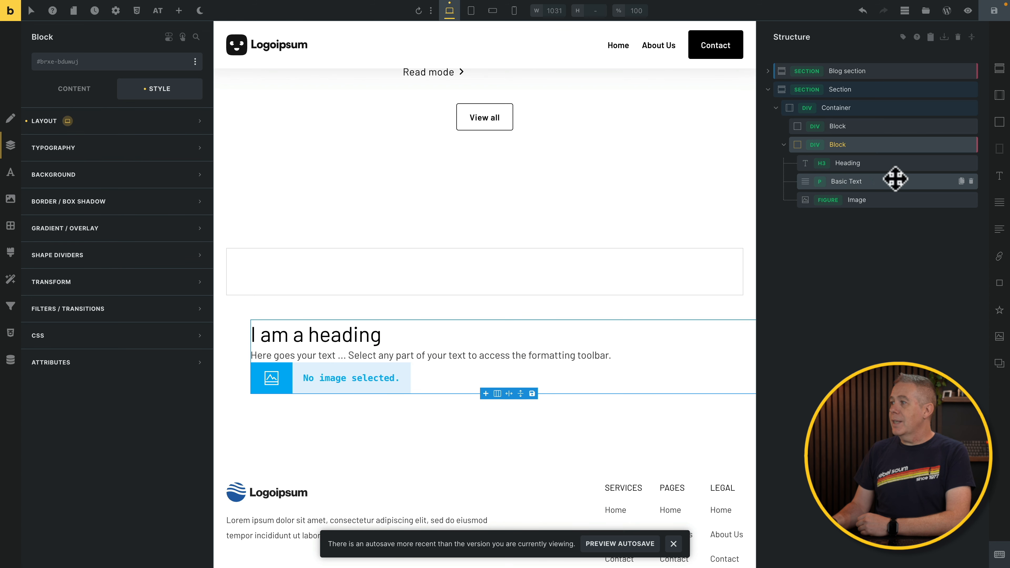
- In the Bricks builder, open the CSS settings of the block holding the heading and insert a %root% rule in SuperPower CSS
left_click(903, 147)
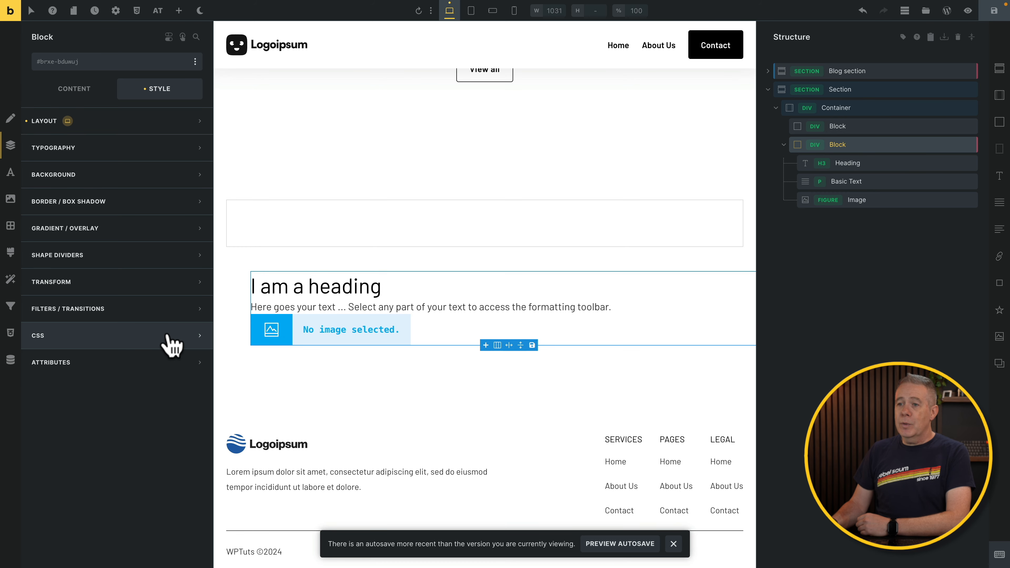
left_click(10, 334)
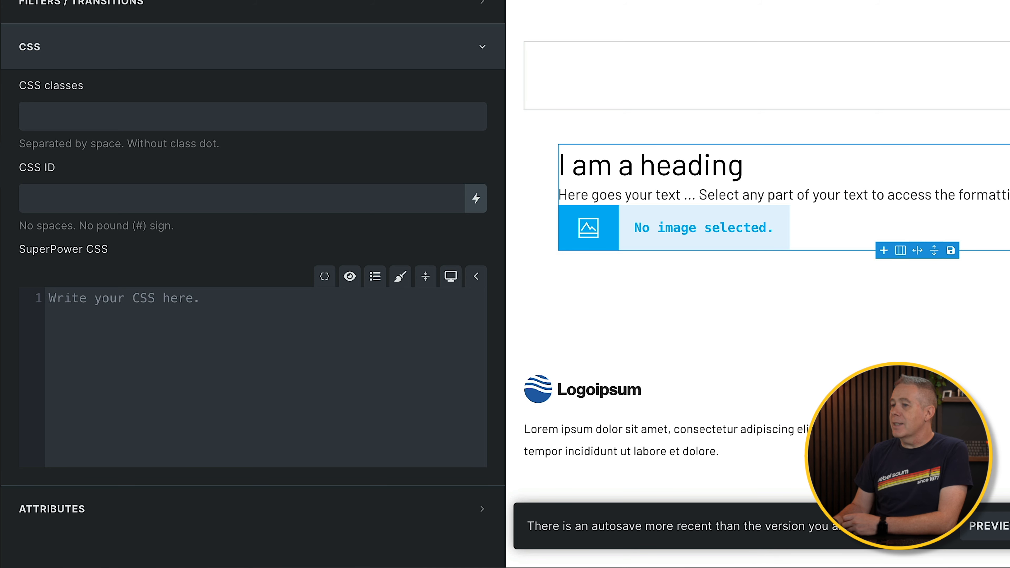
left_click(323, 279)
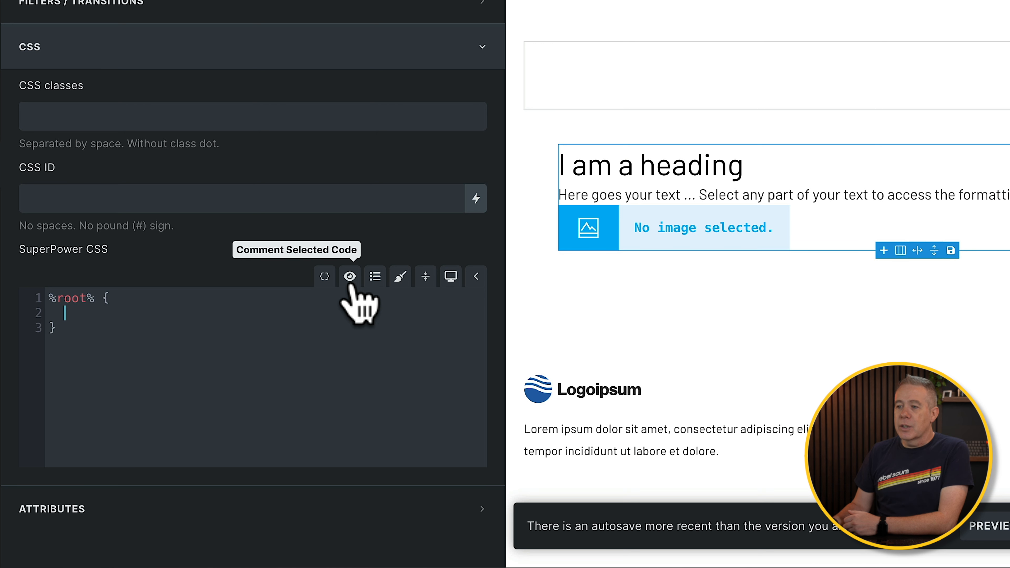
- Try commenting out the first line of the %root% rule, and clear the SuperPower CSS editor
left_click(111, 299)
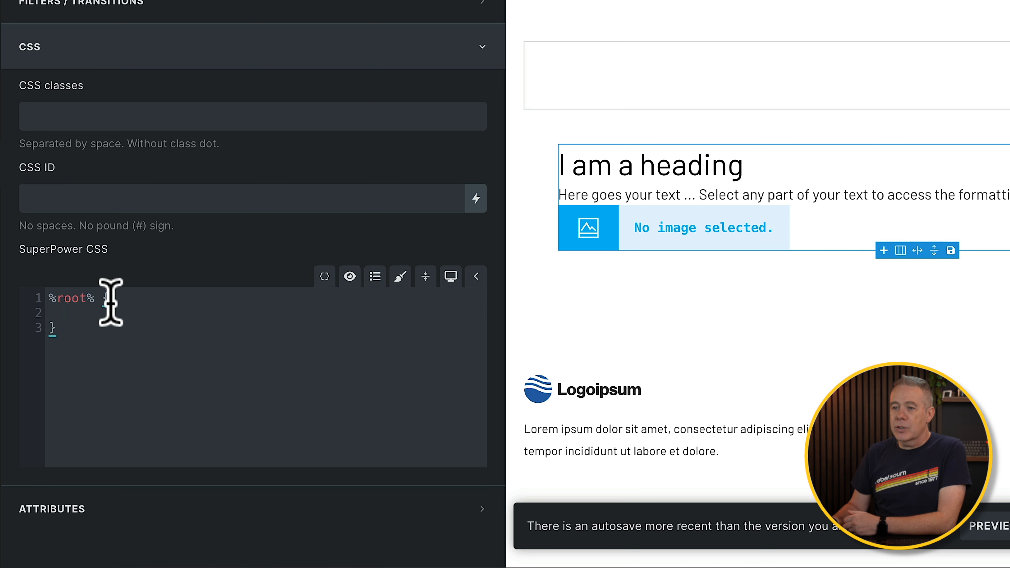
left_click_drag(114, 299, 50, 299)
left_click(350, 277)
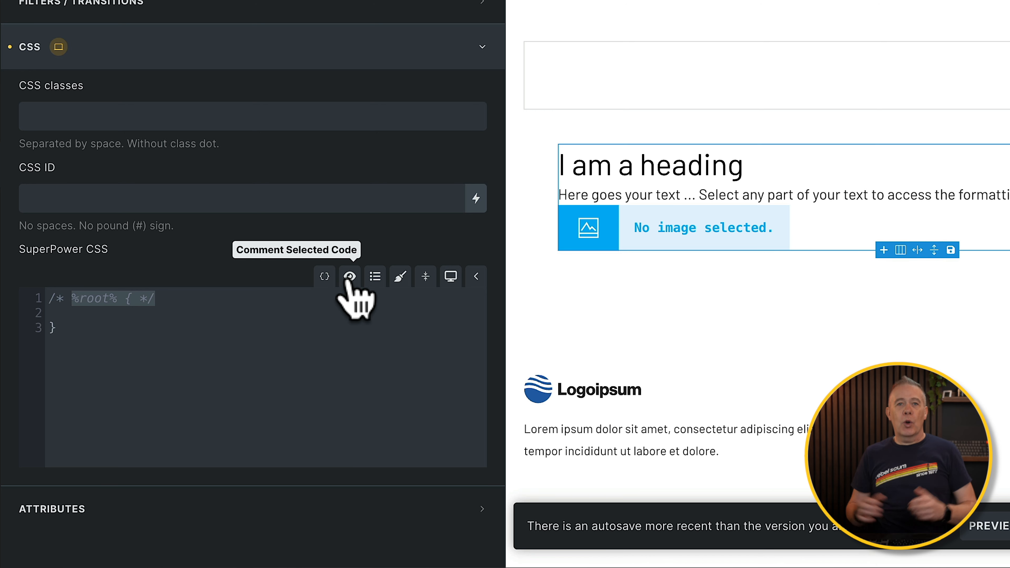
key("super+a")
key("BackSpace")
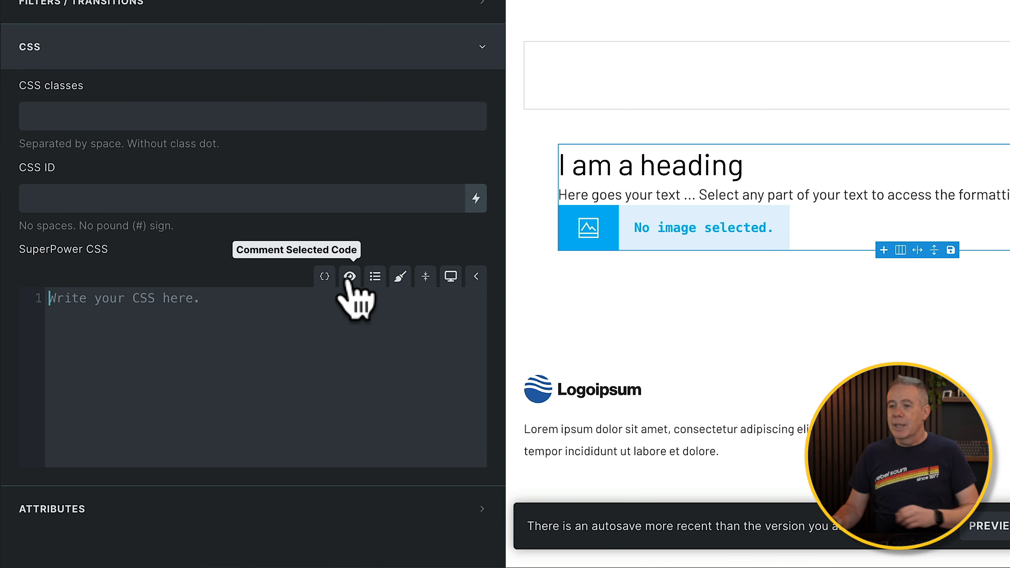
- Insert a %root% rule in the block's empty SuperPower CSS editor, try the editor's toolbar options and review its shortcut list
left_click(325, 276)
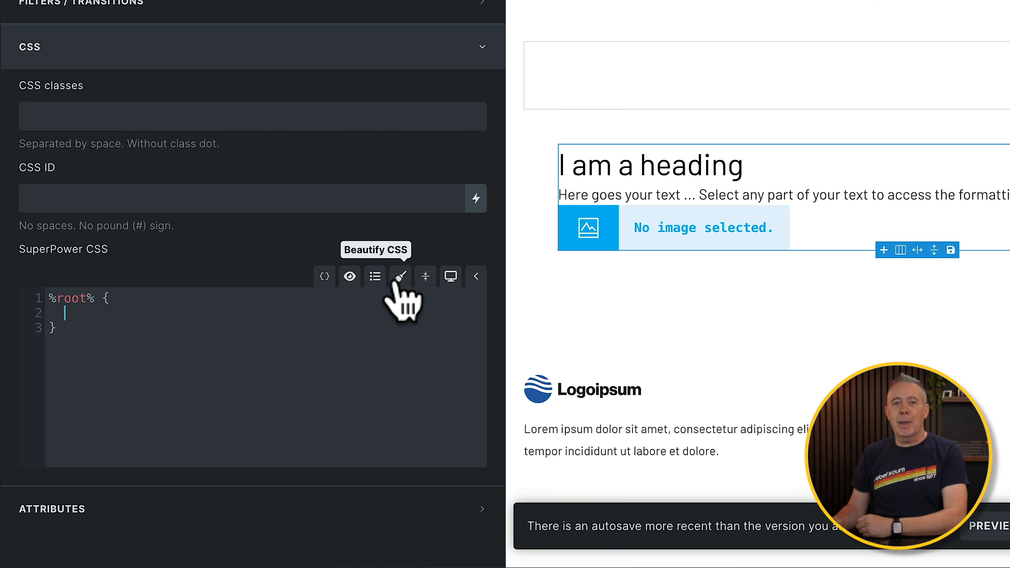
left_click(426, 277)
scroll(394, 429, "down", 5)
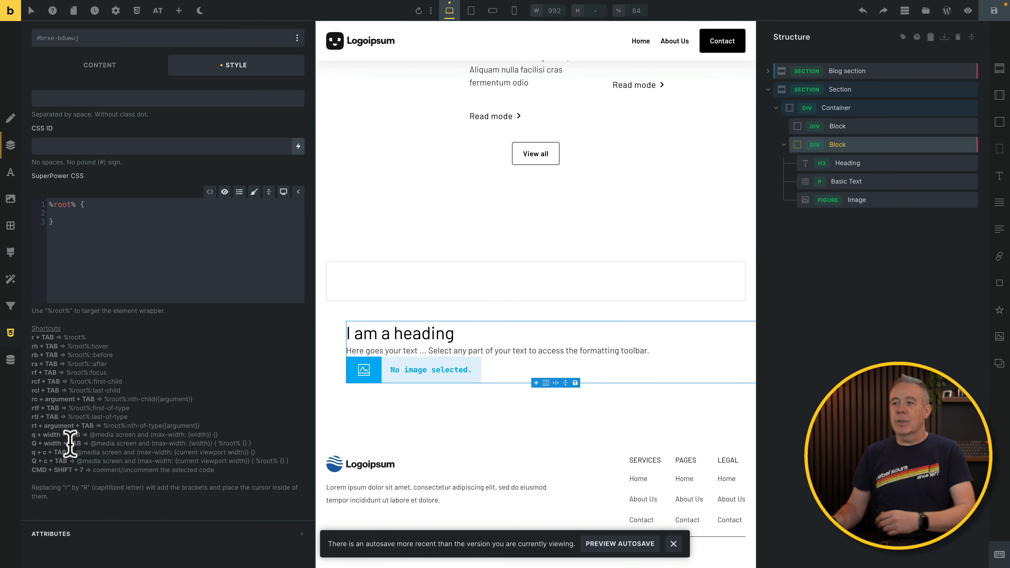
left_click(284, 192)
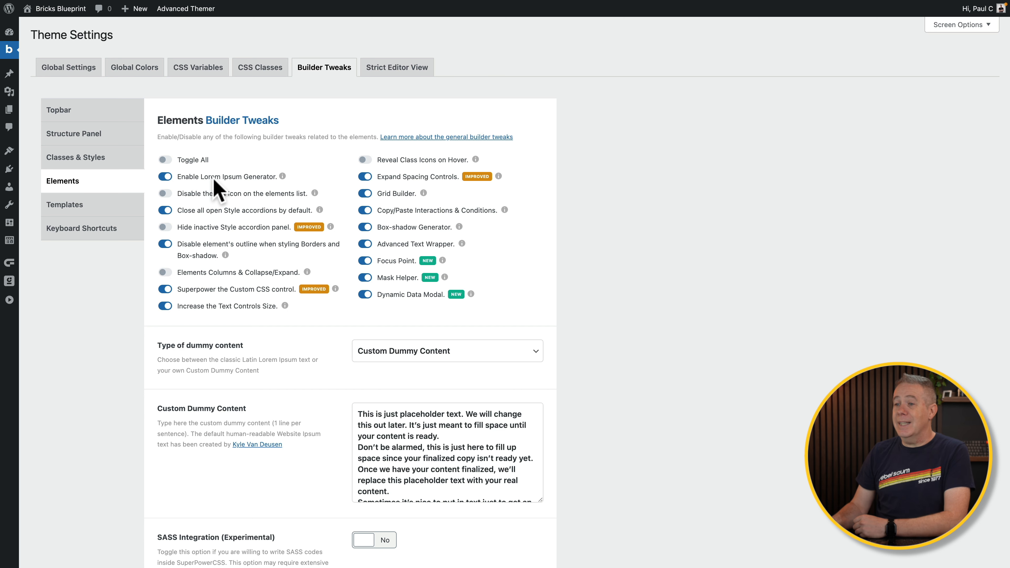
- In the Elements tweaks of the theme settings, examine the Custom Dummy Content text and try the options for the type of dummy content
left_click(436, 448)
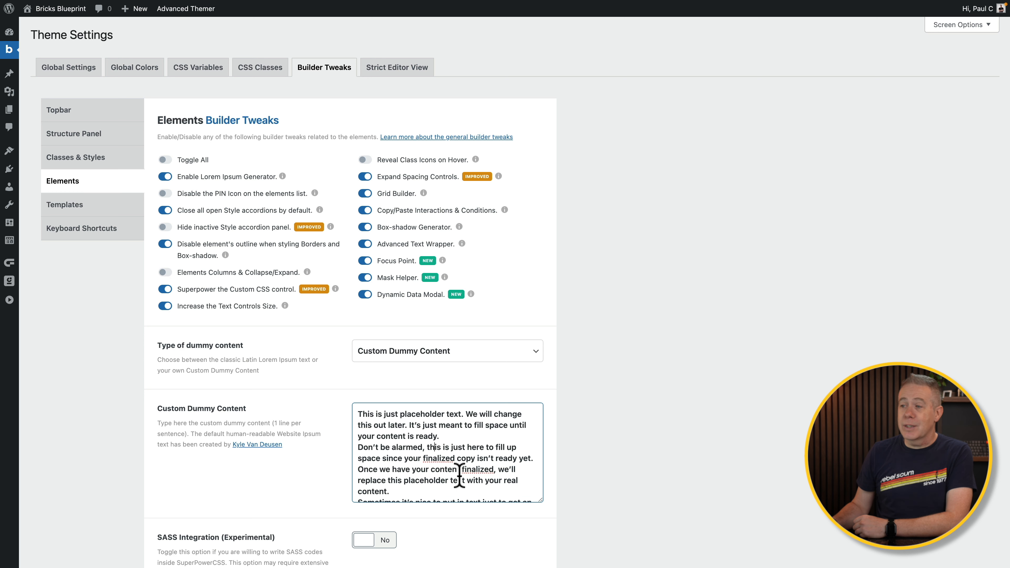
scroll(460, 475, "down", 1)
scroll(459, 475, "down", 1)
left_click(496, 351)
left_click(471, 338)
left_click(479, 349)
left_click(471, 366)
left_click(464, 441)
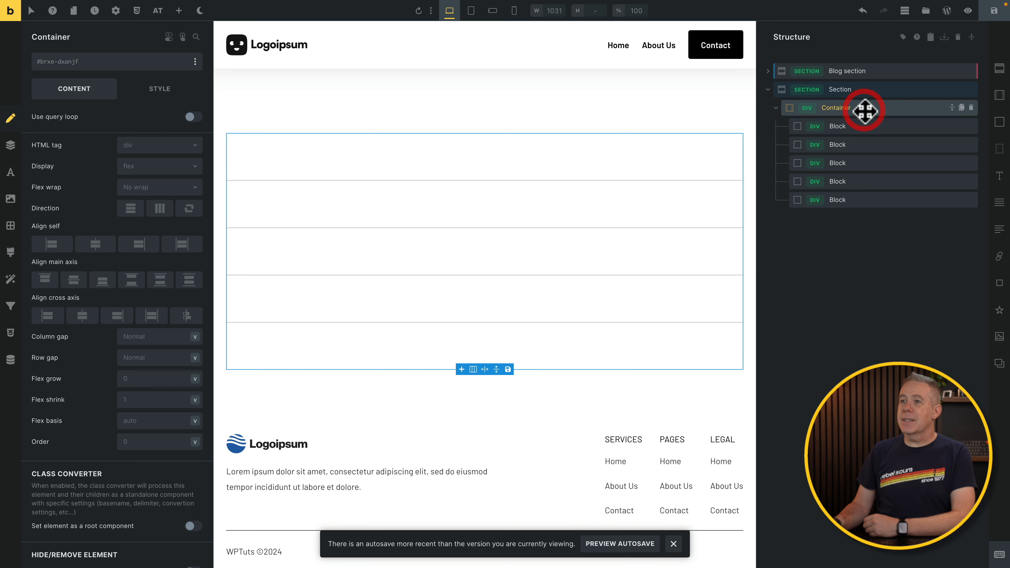
- Set the container's display to grid and give it 4 rows in the Grid Builder with minmax() enabled
left_click(139, 167)
left_click(135, 218)
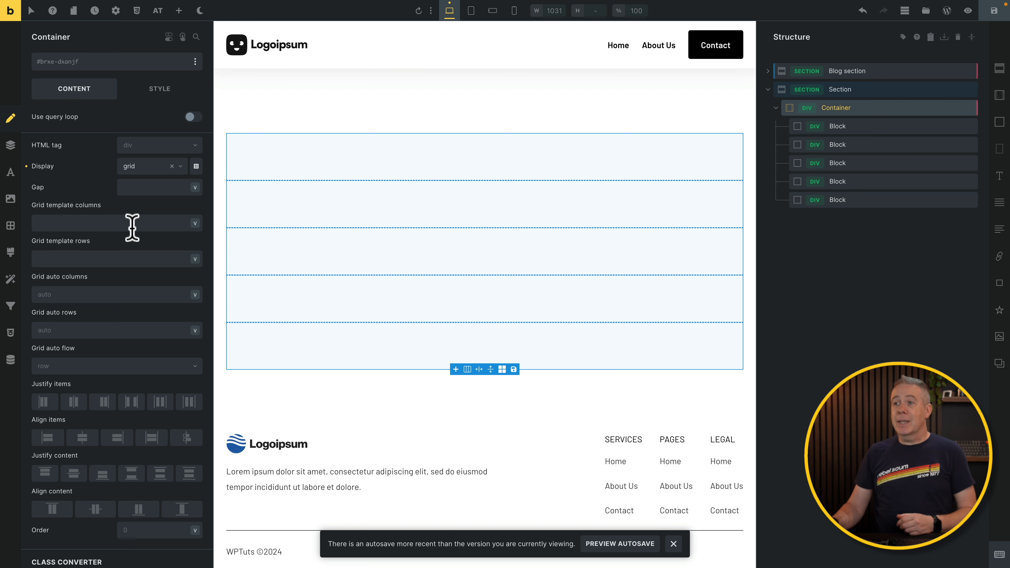
left_click(195, 166)
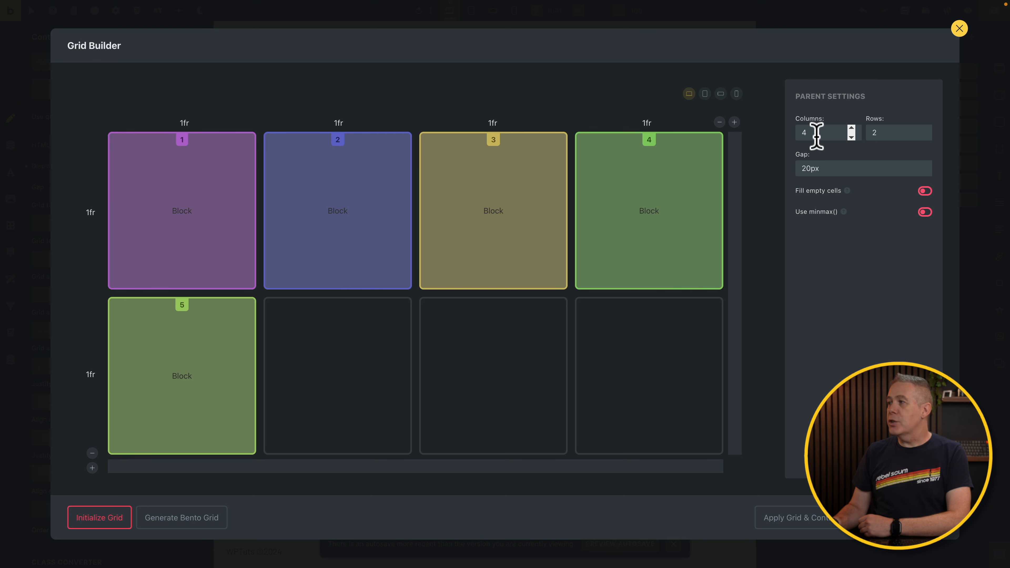
key("Tab")
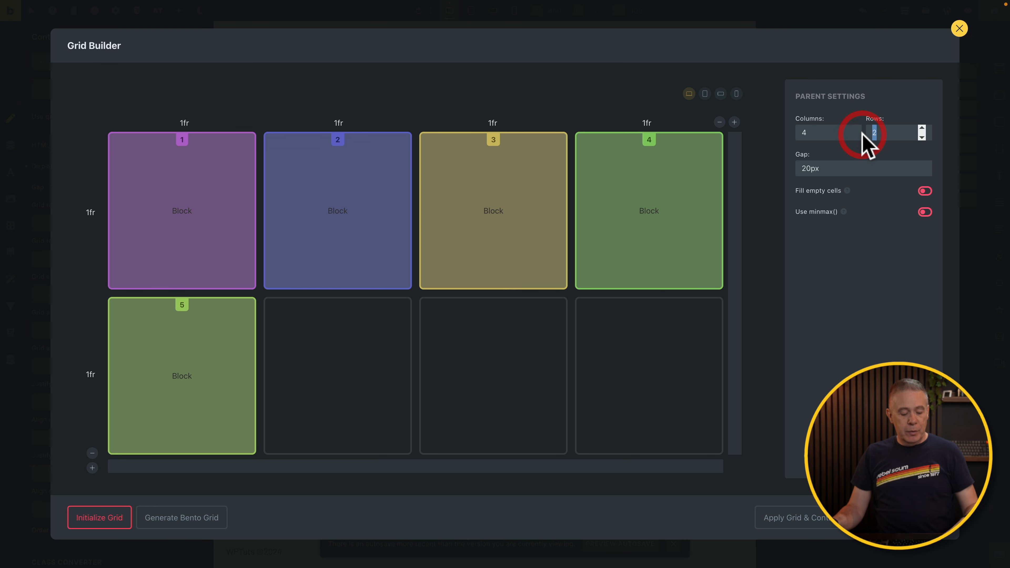
type("4")
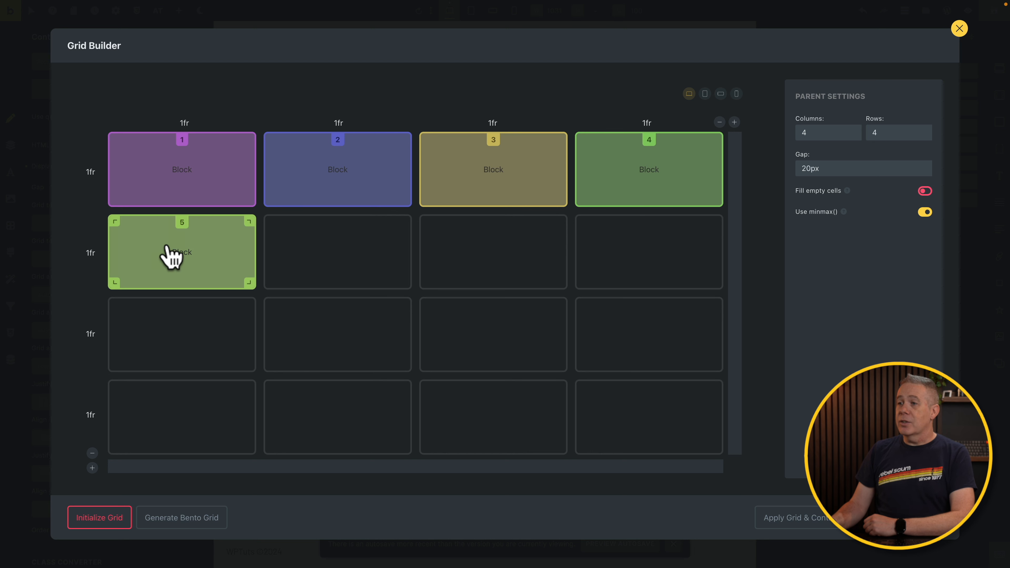
- In the Grid Builder, move and enlarge block 5 to span the first two columns of rows 2 to 4
left_click_drag(217, 249, 209, 331)
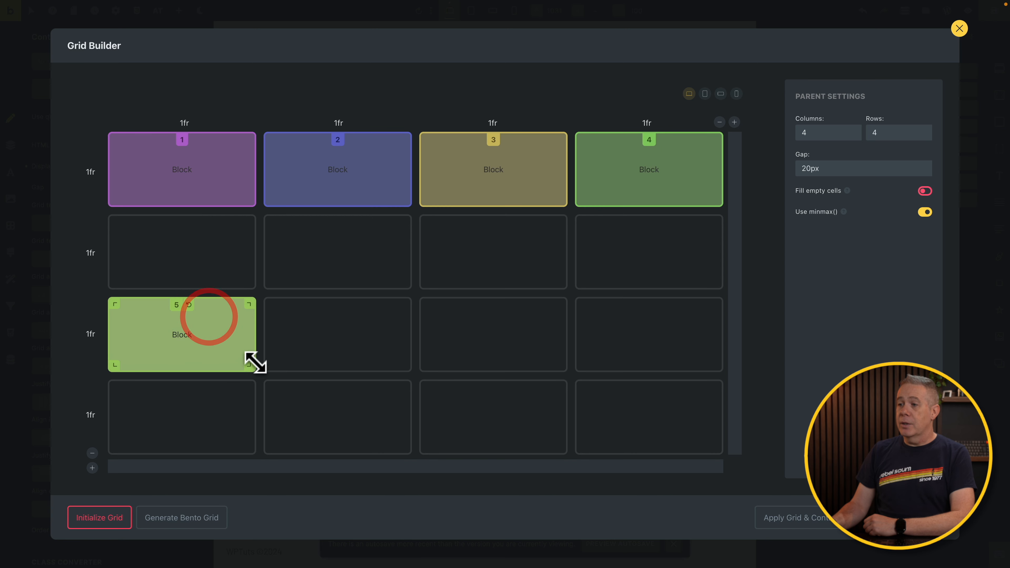
left_click_drag(253, 365, 361, 421)
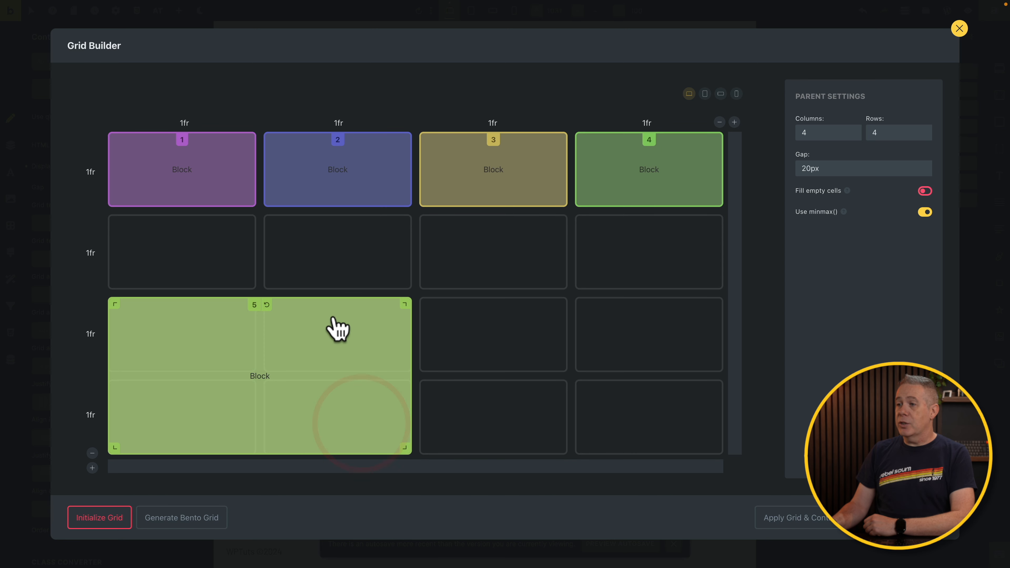
left_click_drag(406, 301, 408, 255)
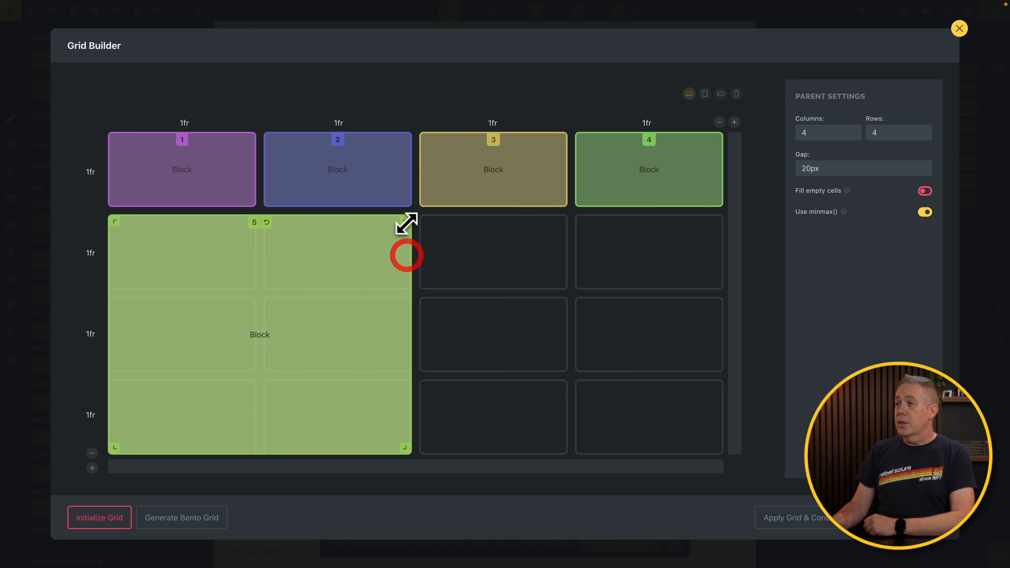
- Place blocks 3 and 4 in columns 3 and 4 of rows 3–4, block 2 above them across two rows, and block 1 across columns 1–2
left_click_drag(524, 191, 553, 424)
left_click_drag(542, 187, 719, 433)
left_click_drag(403, 189, 642, 254)
left_click_drag(252, 202, 388, 202)
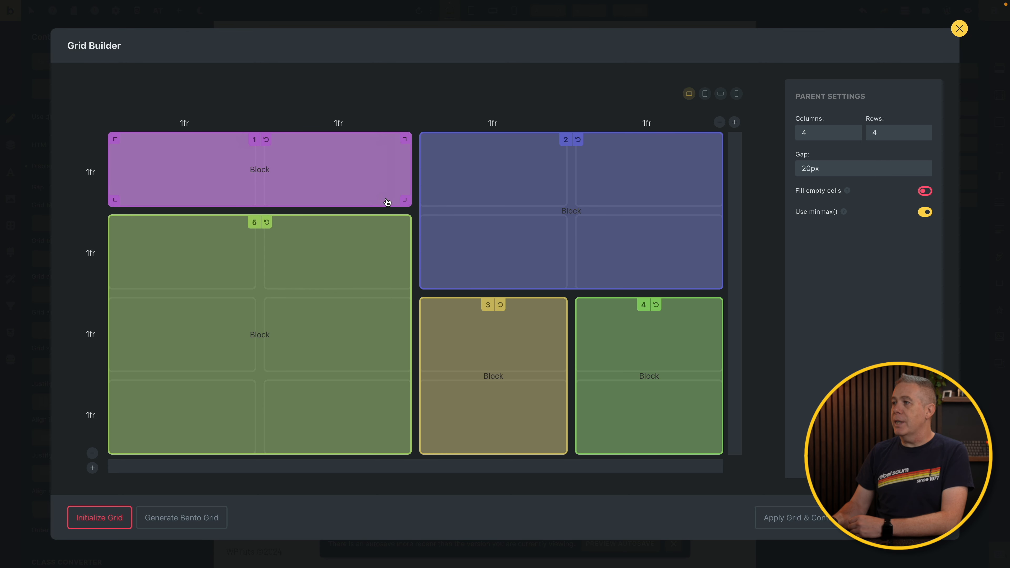
- View the grid layout at the tablet portrait, mobile landscape and mobile portrait breakpoints, and return to desktop
left_click(703, 95)
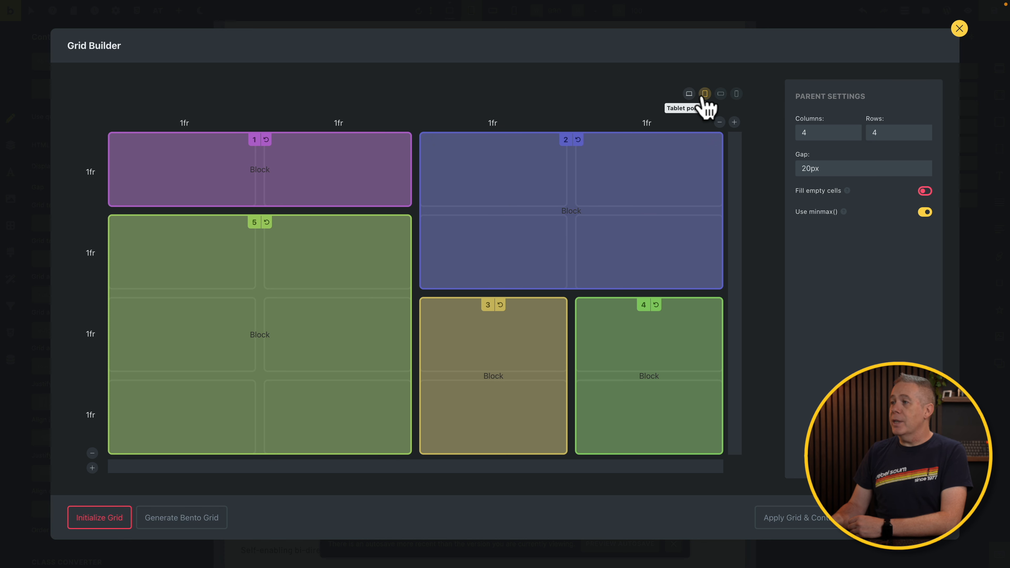
left_click(720, 96)
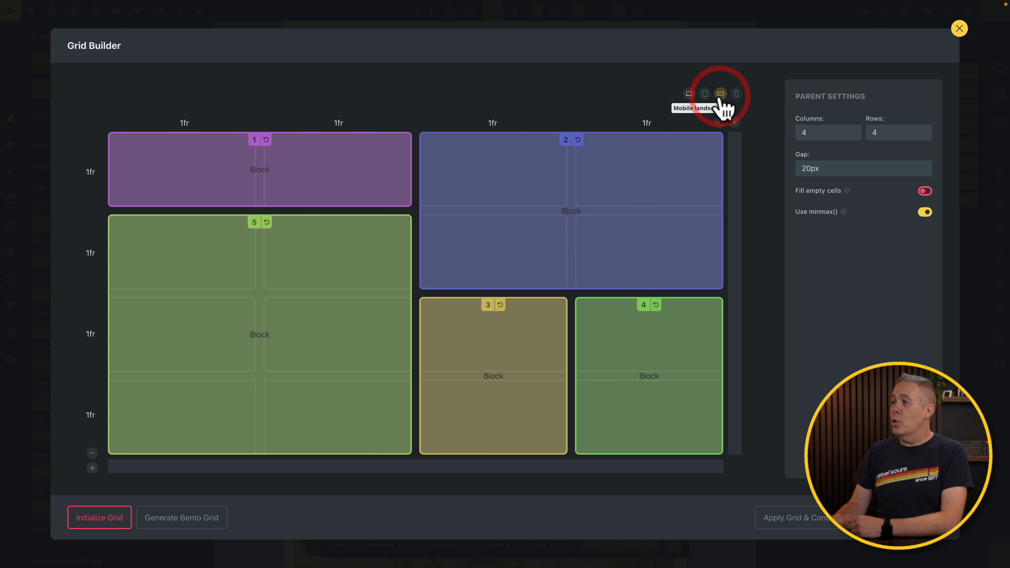
left_click(736, 97)
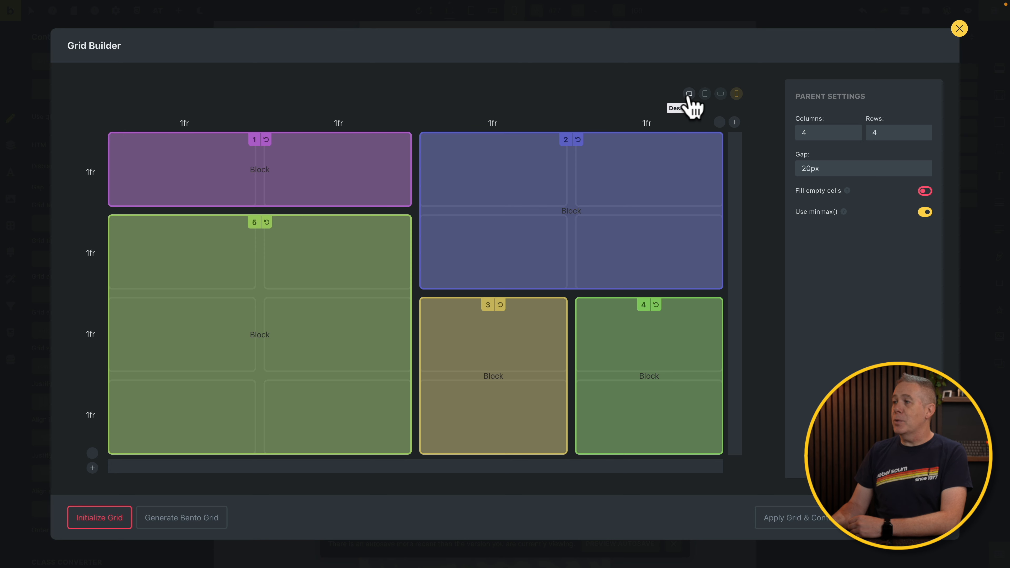
left_click(691, 98)
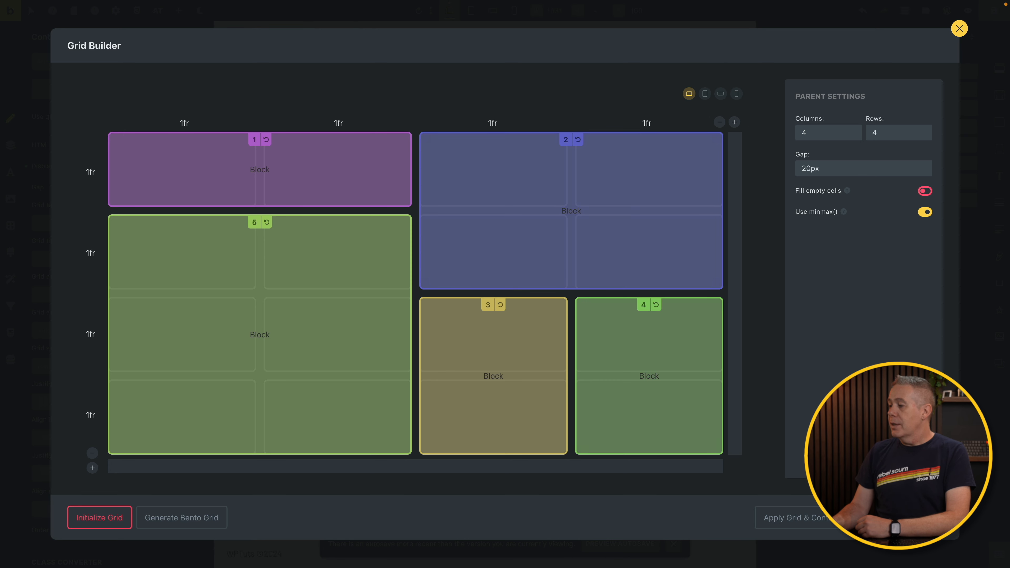
- Apply the grid layout to the container and select its first block to check the arrangement
left_click(796, 518)
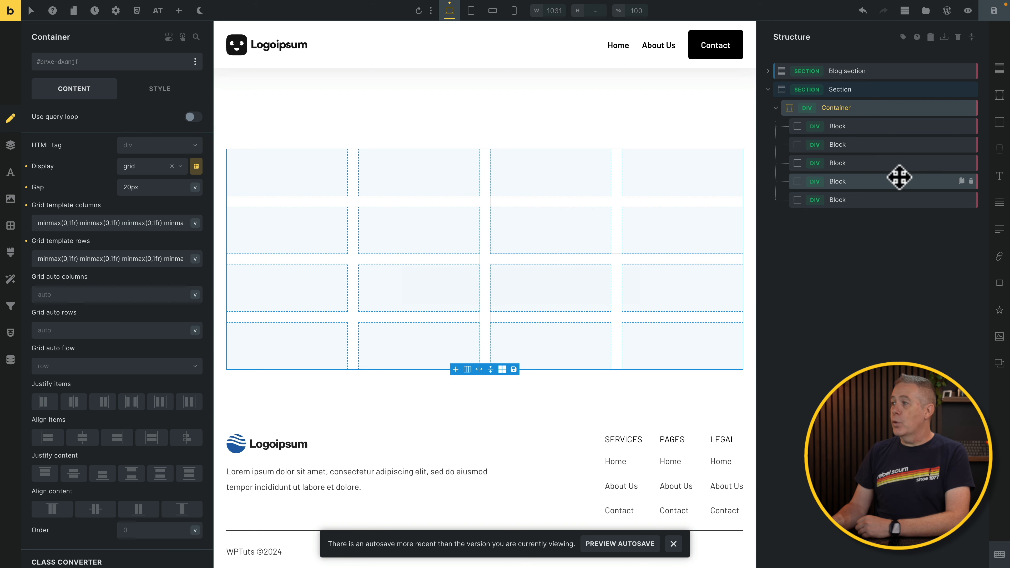
left_click_drag(814, 175, 318, 174)
left_click(318, 174)
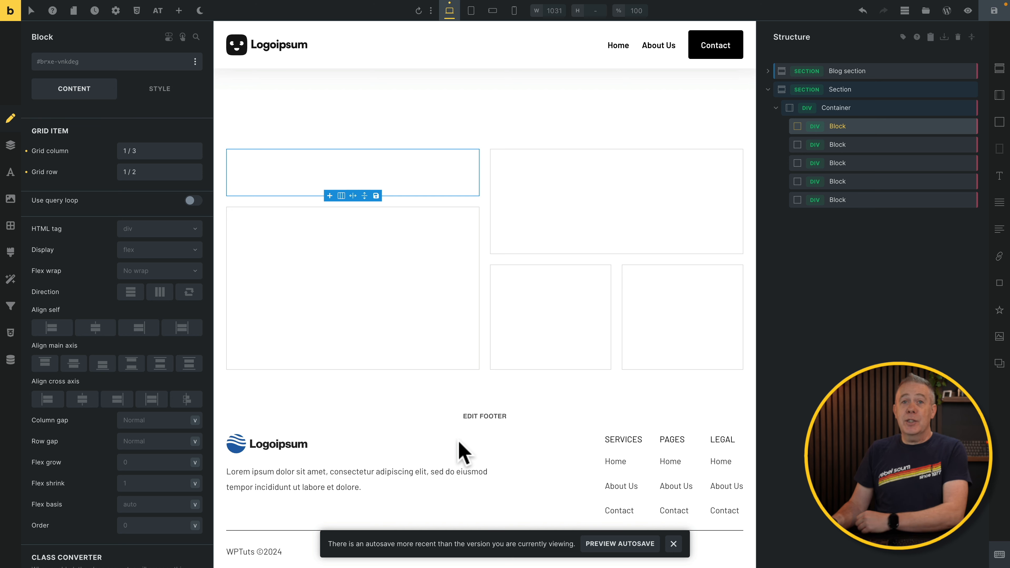
- Set the container's grid gap to the CF variable space-l and check the spacing with the parent section selected
left_click(869, 108)
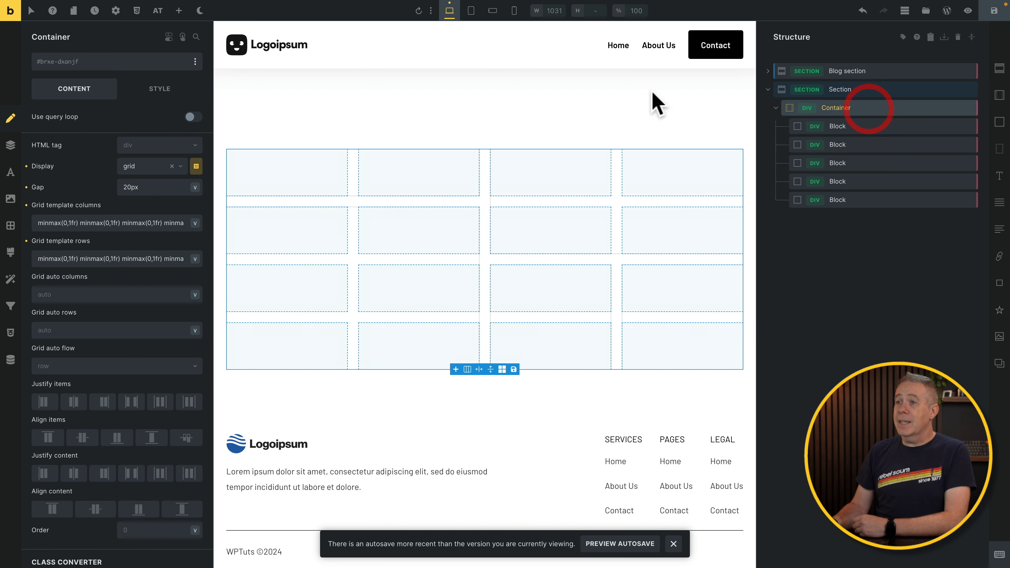
left_click(194, 187)
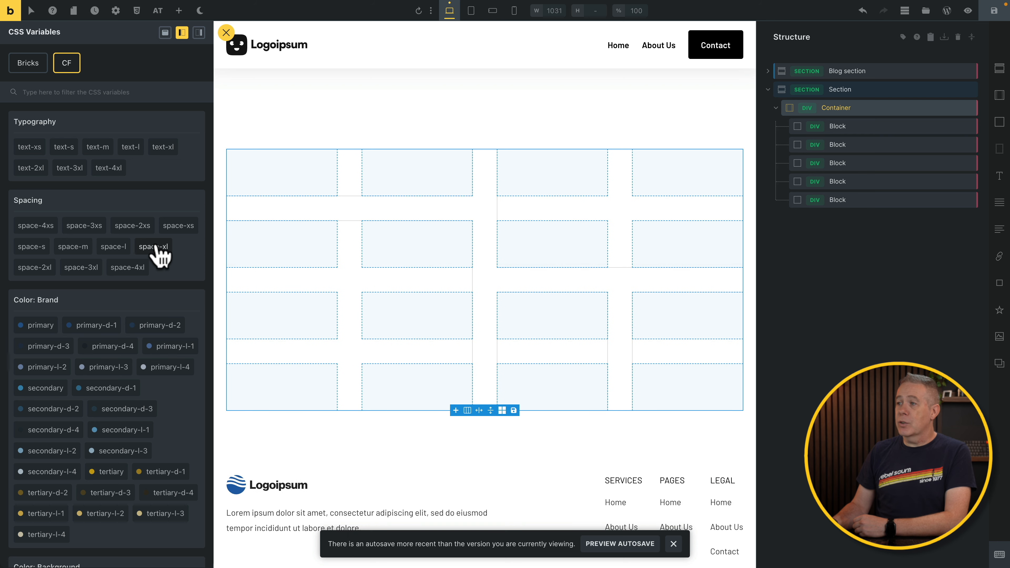
left_click(124, 248)
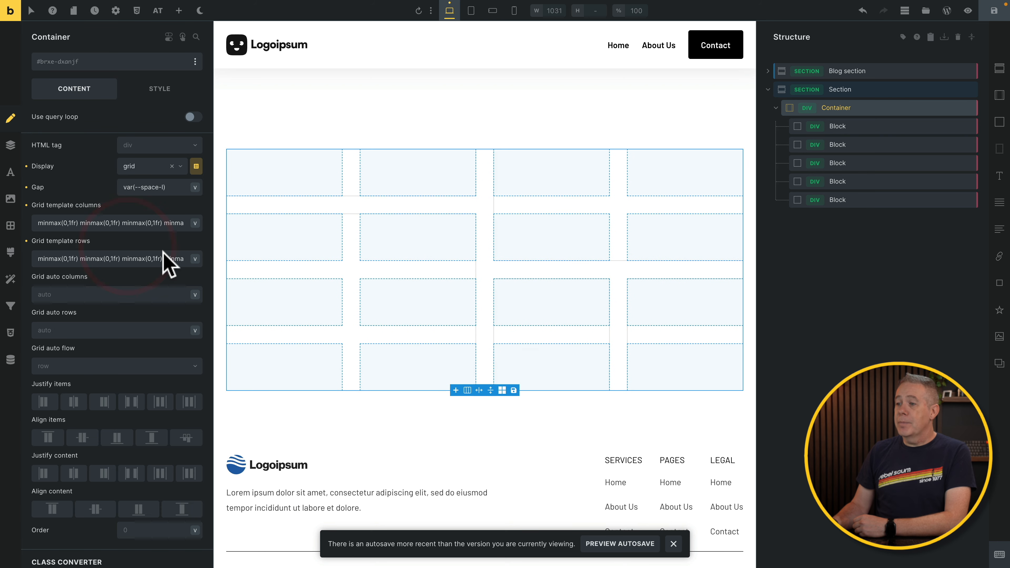
left_click(316, 435)
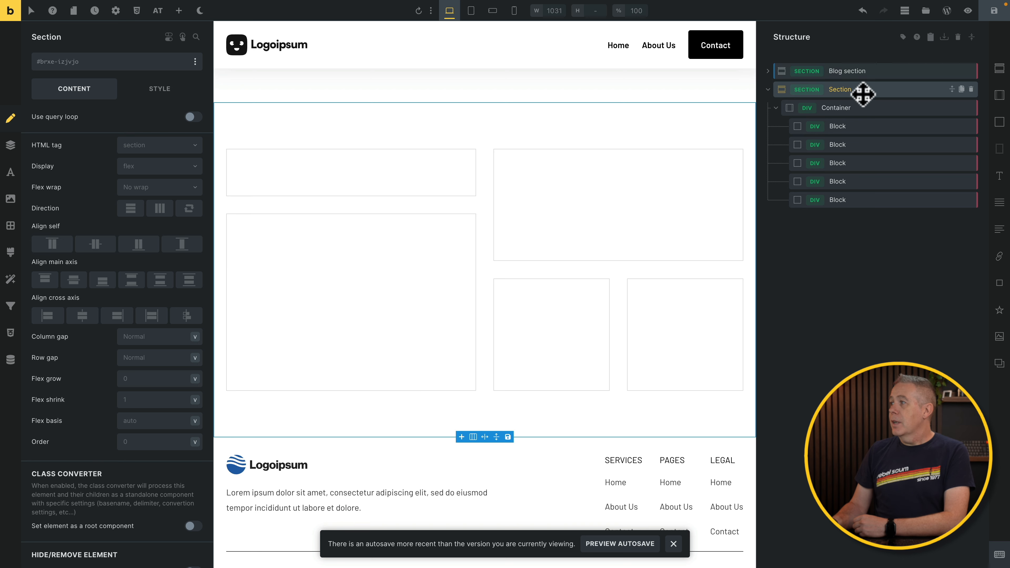
left_click(868, 108)
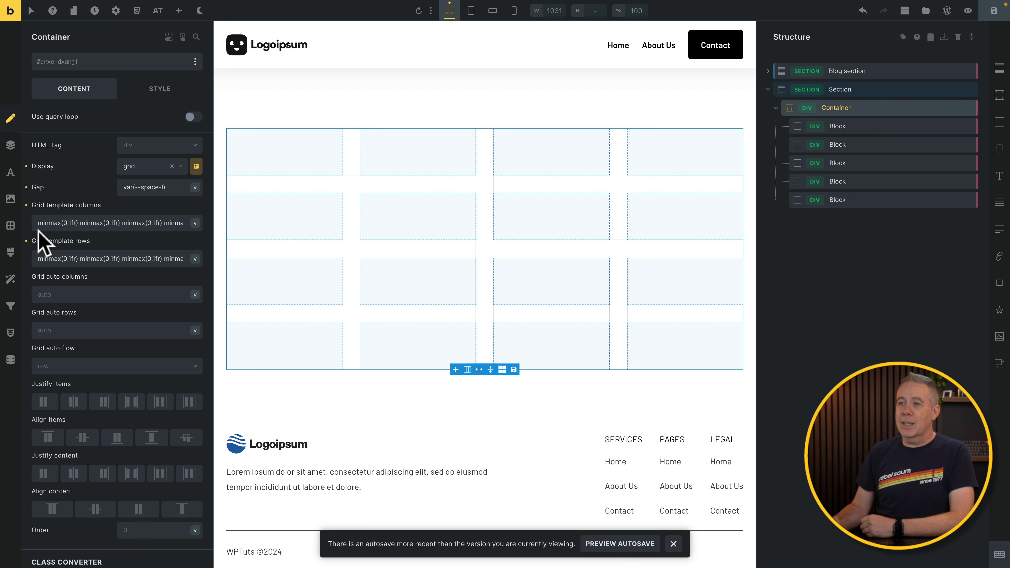
- Examine the container's grid template columns and grid template rows values
left_click_drag(37, 223, 193, 235)
left_click(77, 261)
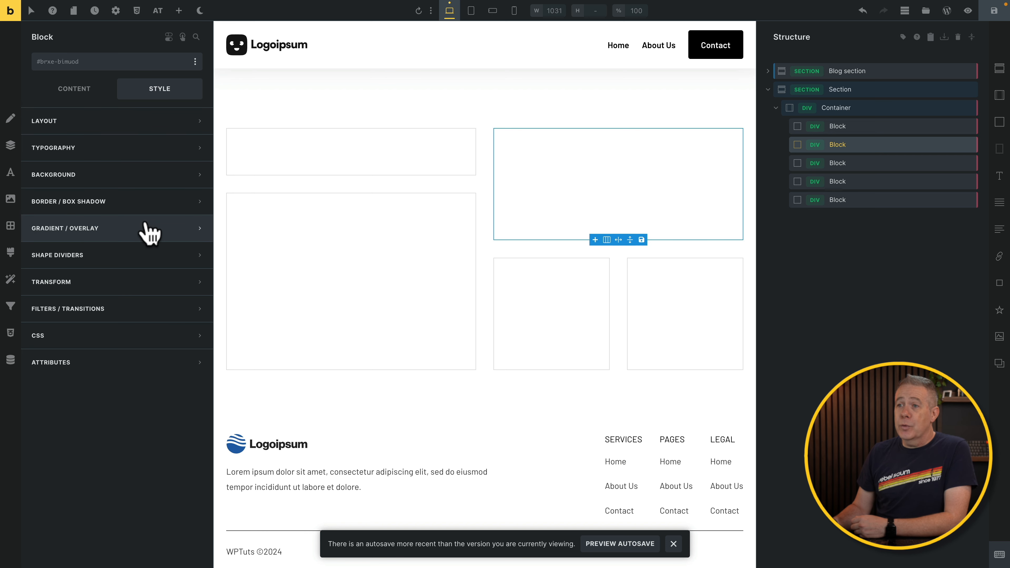
- Browse the Box-shadow Generator presets for the second block and quick-apply the one with a soft shadow cast below the box
left_click(197, 206)
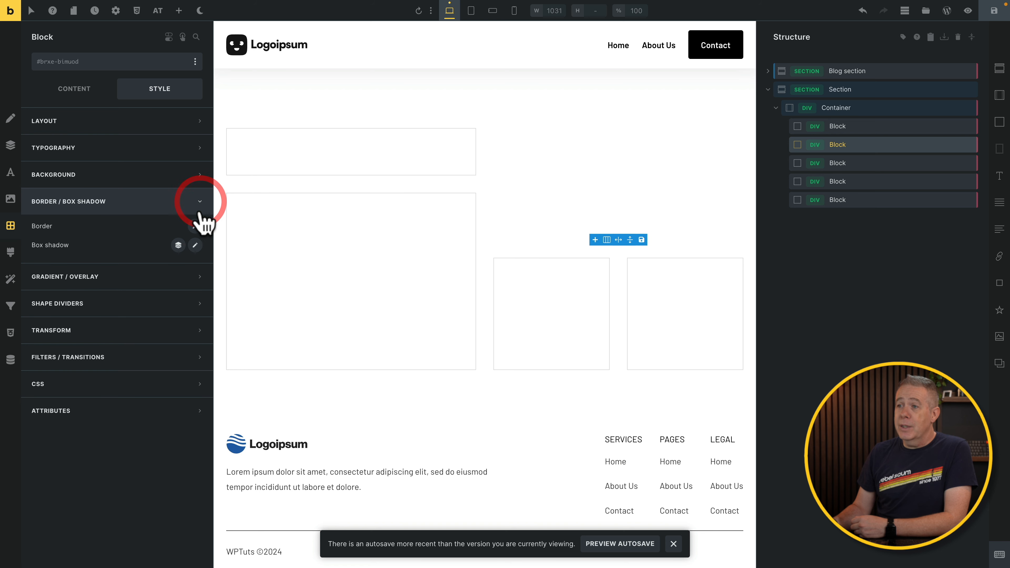
left_click(195, 245)
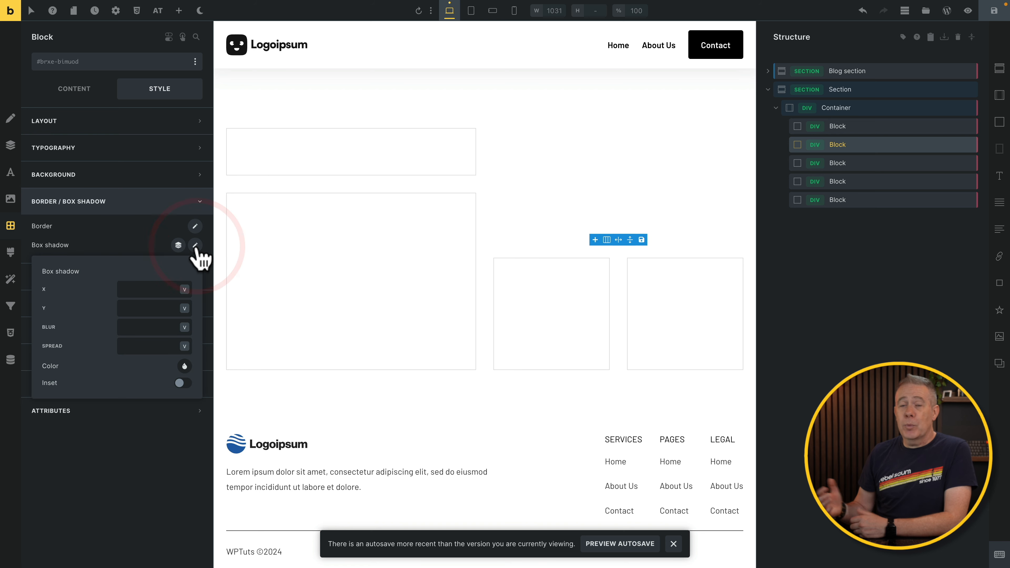
left_click(179, 244)
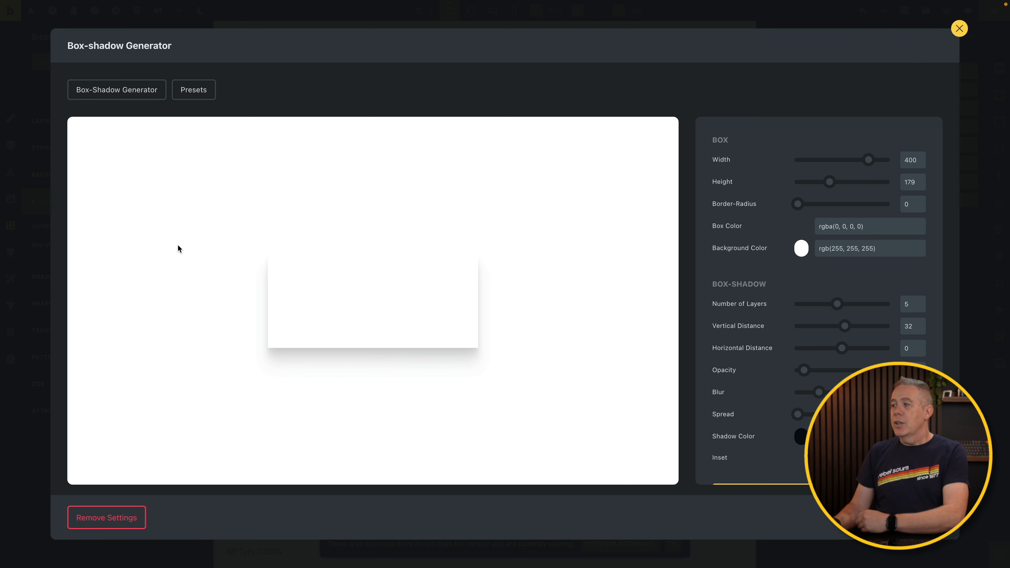
scroll(795, 305, "down", 3)
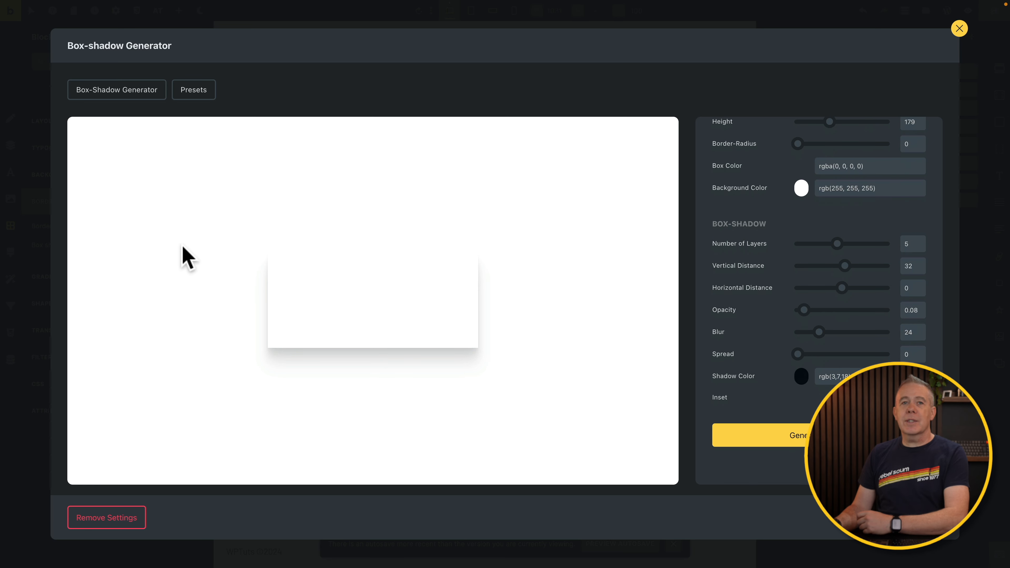
left_click(201, 98)
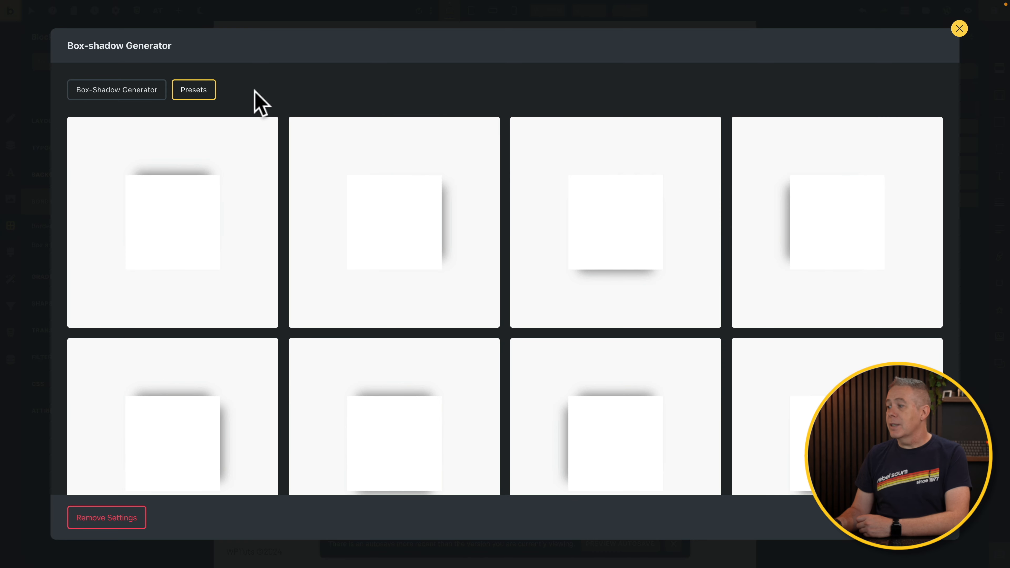
scroll(708, 302, "down", 1)
scroll(716, 352, "down", 8)
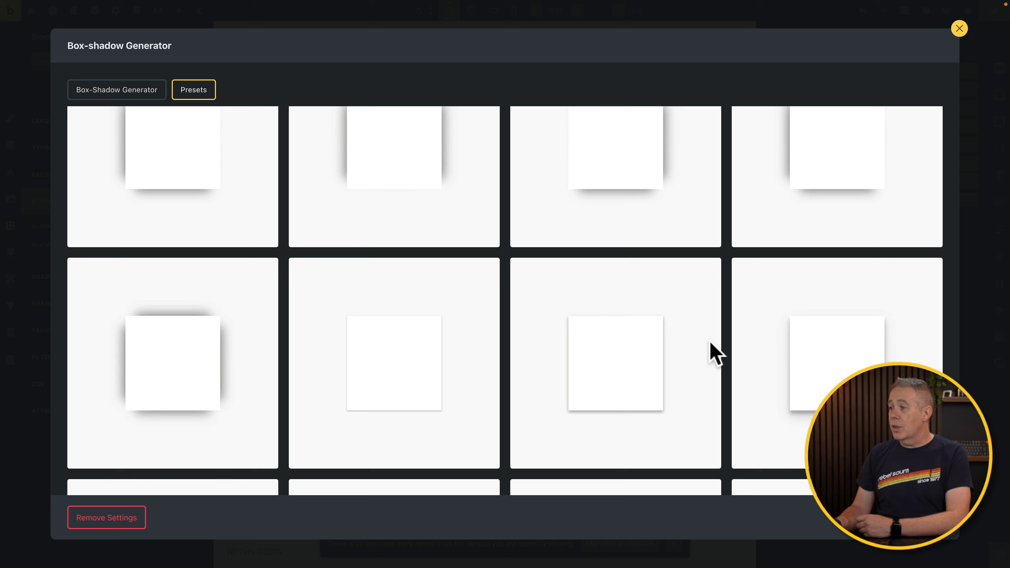
scroll(727, 361, "down", 10)
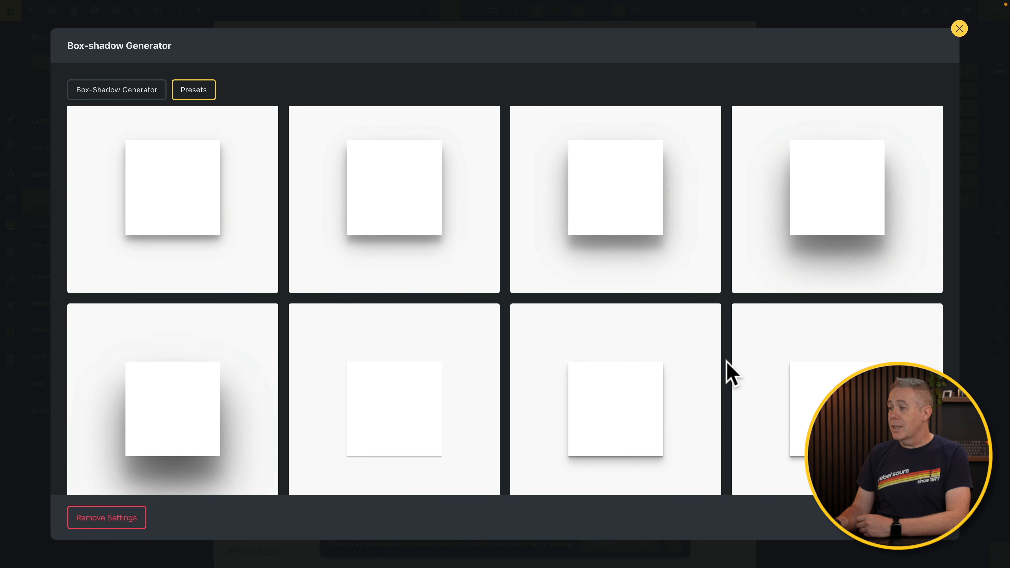
scroll(731, 374, "down", 10)
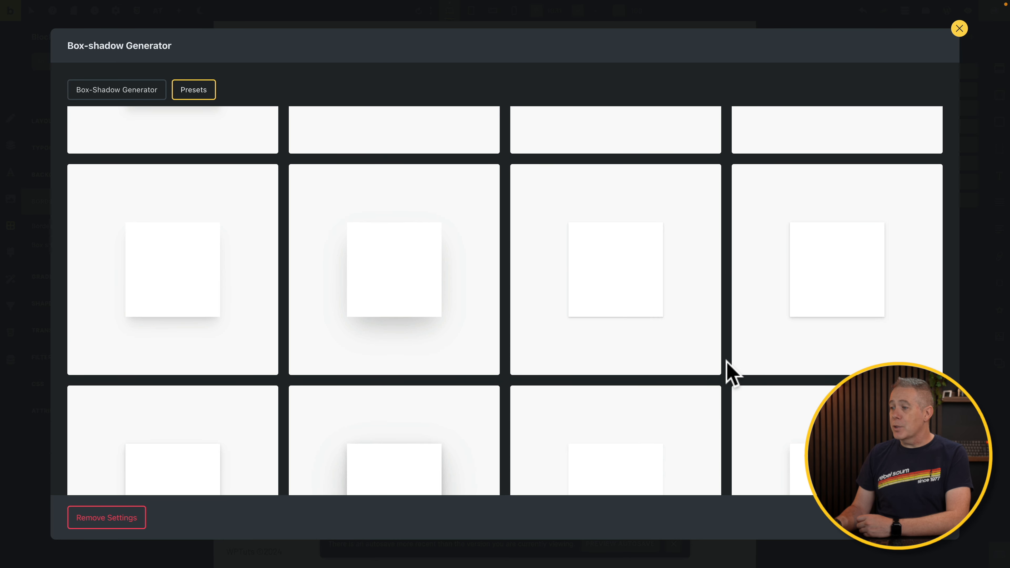
scroll(726, 361, "down", 1)
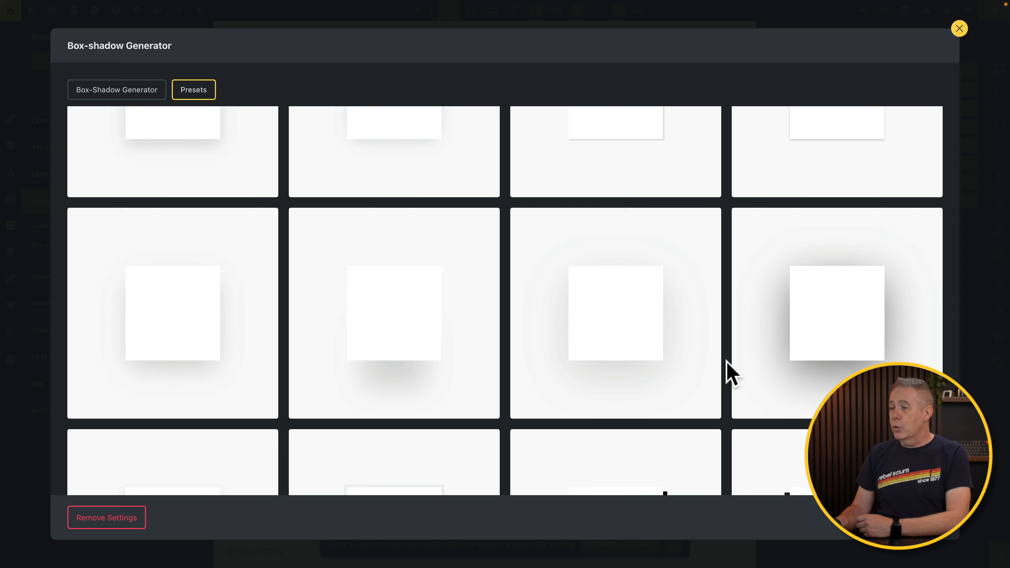
mouse_move(437, 338)
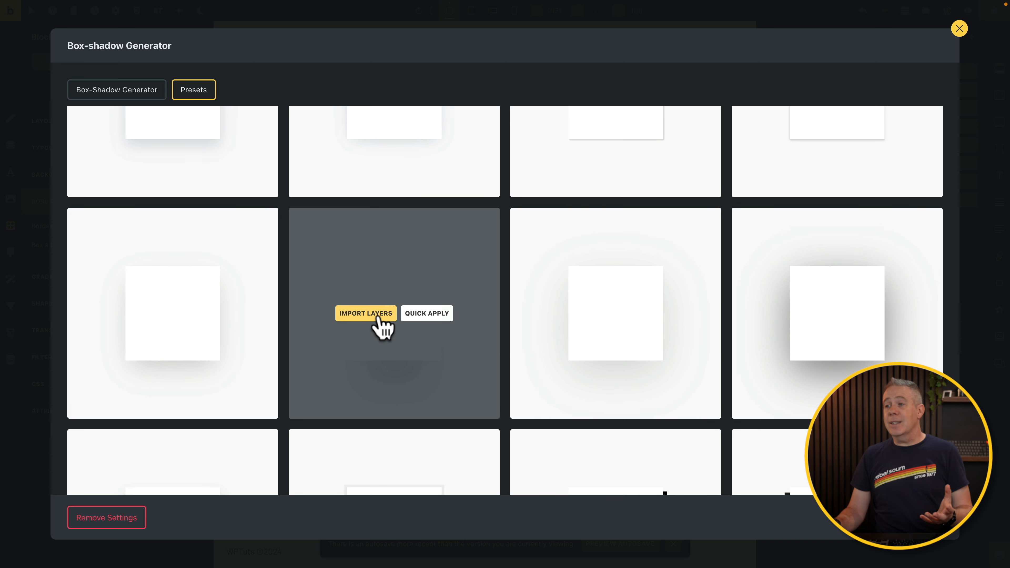
left_click(421, 313)
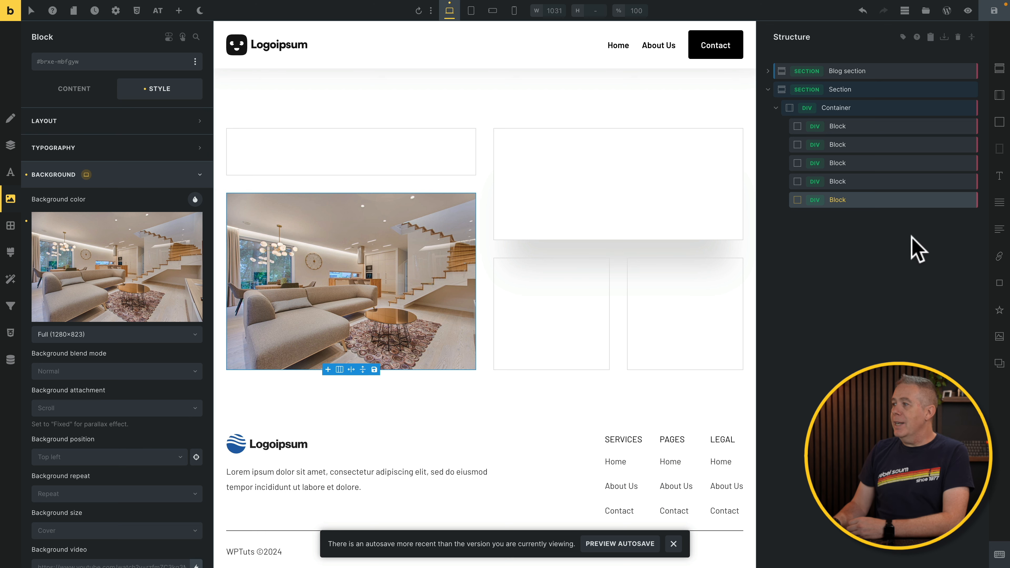
- Open the Focus Point editor for the last block's background image
left_click(884, 200)
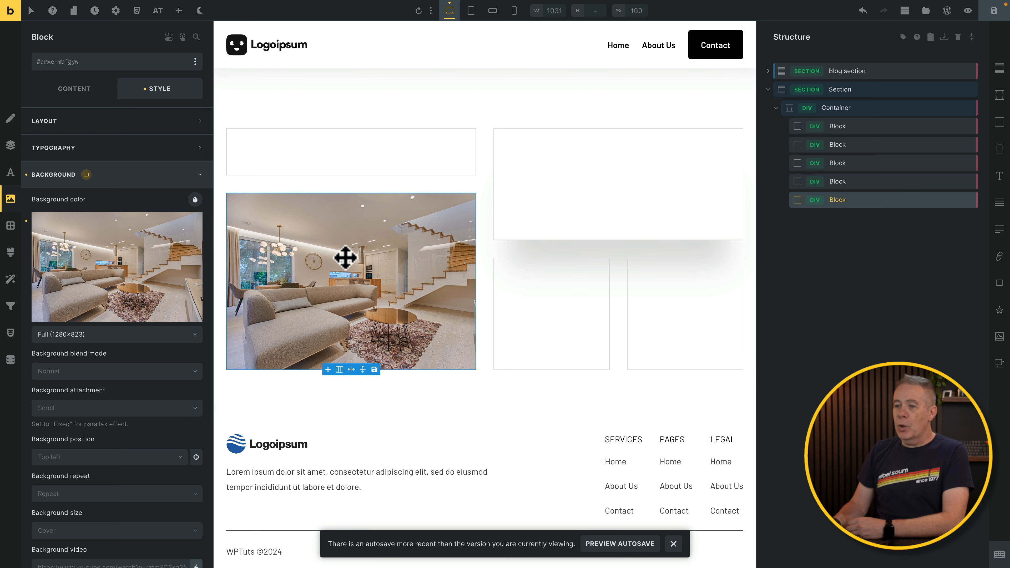
scroll(124, 479, "down", 1)
scroll(125, 479, "down", 1)
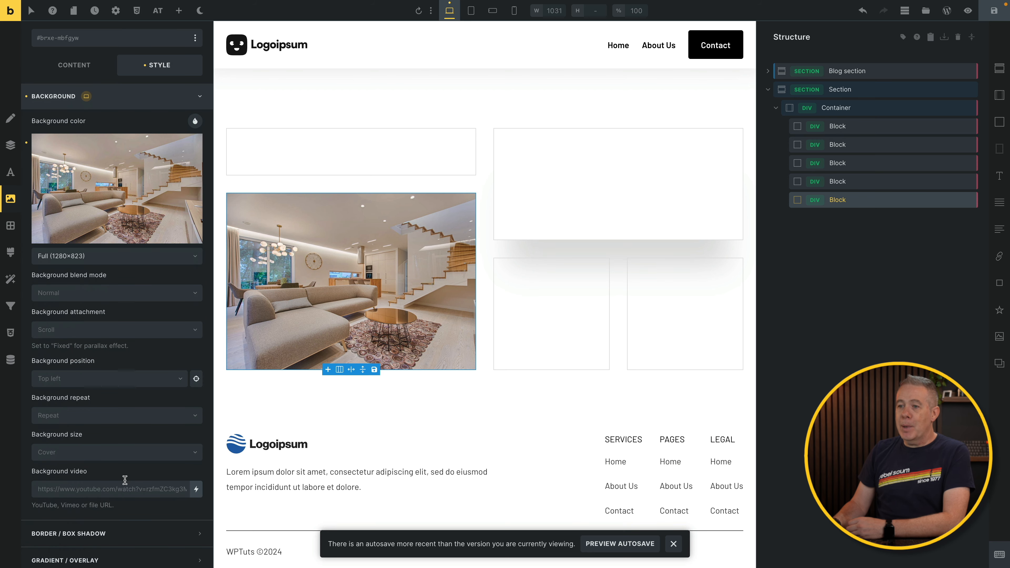
left_click(198, 380)
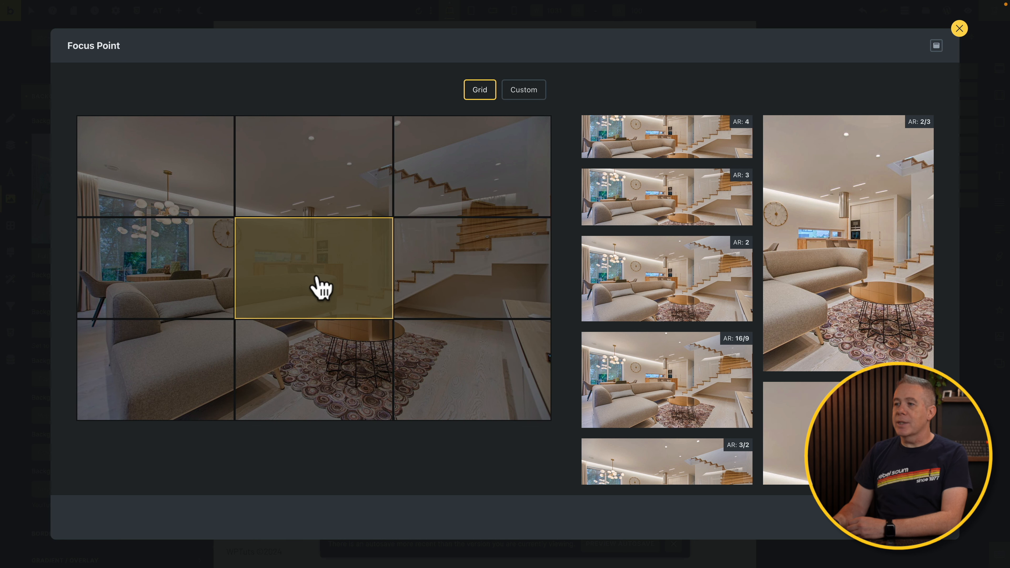
- Try the middle-left, top-right, top-centre and centre grid cells as the focus point and compare the aspect-ratio previews
left_click(181, 281)
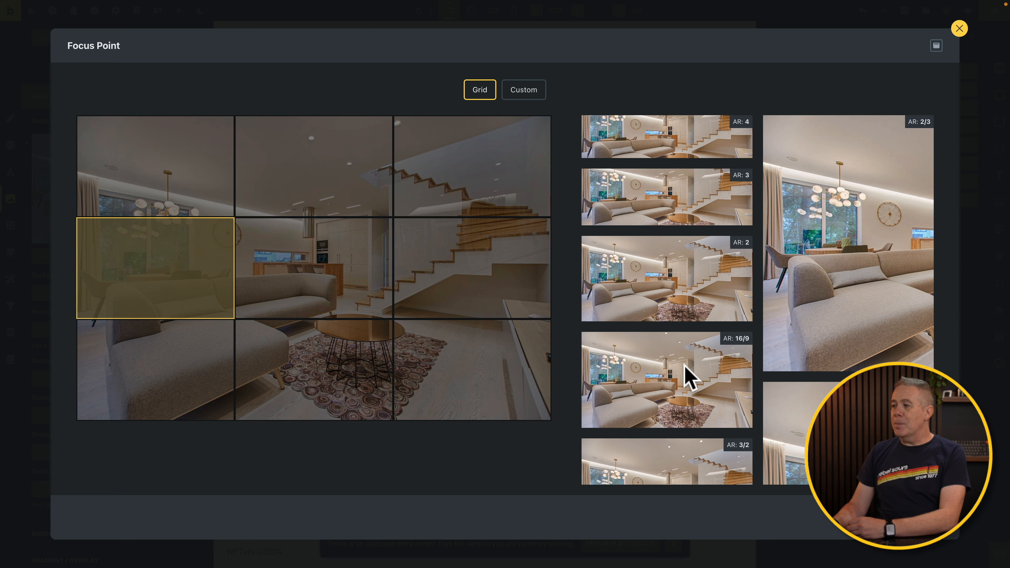
left_click(468, 163)
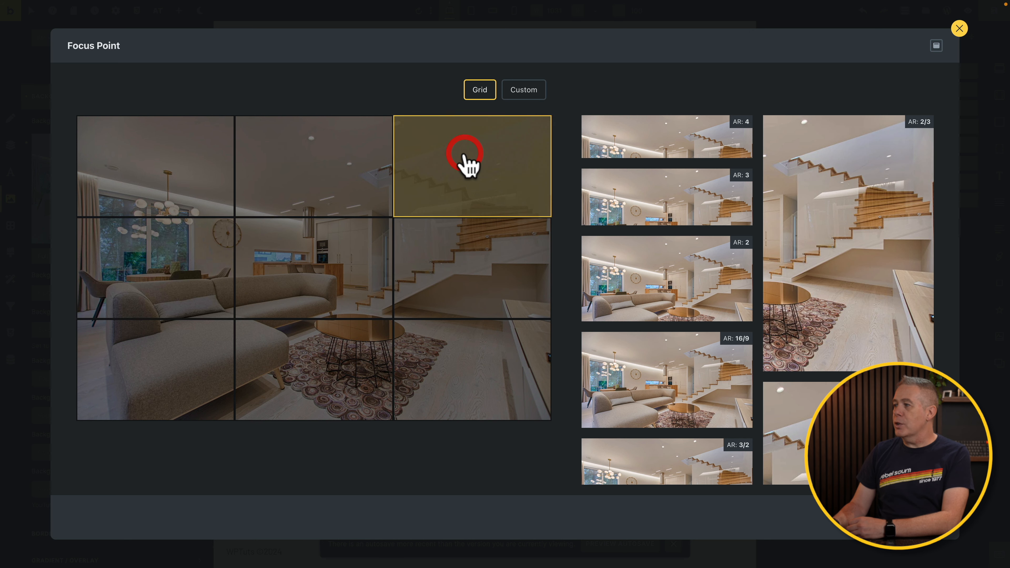
left_click(334, 170)
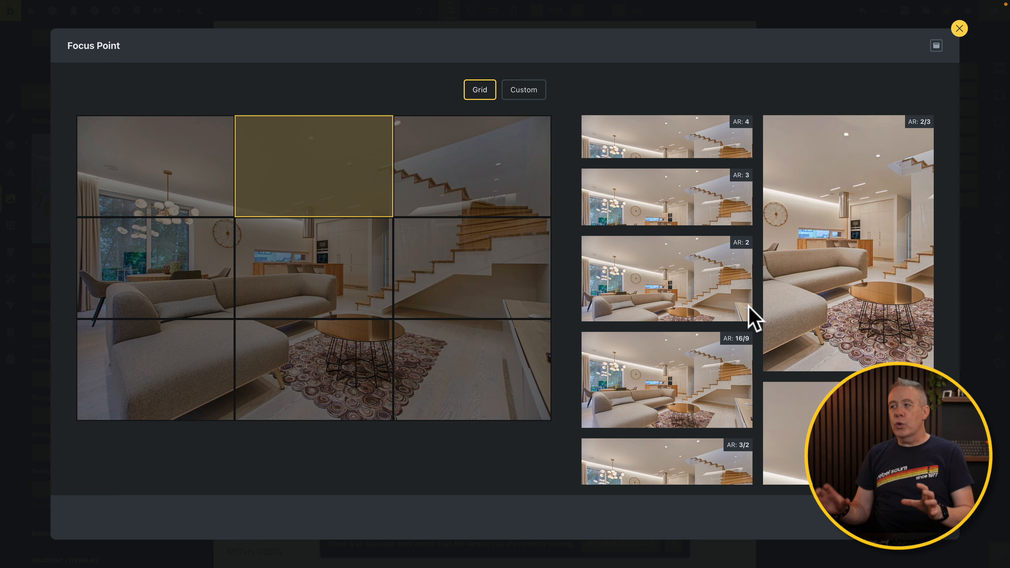
scroll(749, 302, "down", 5)
left_click(341, 264)
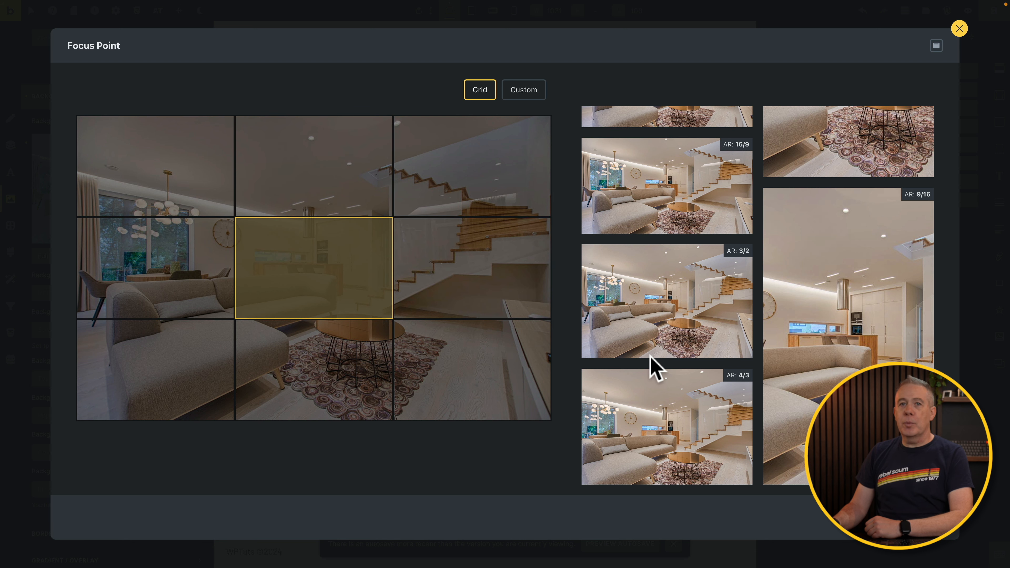
scroll(652, 364, "down", 4)
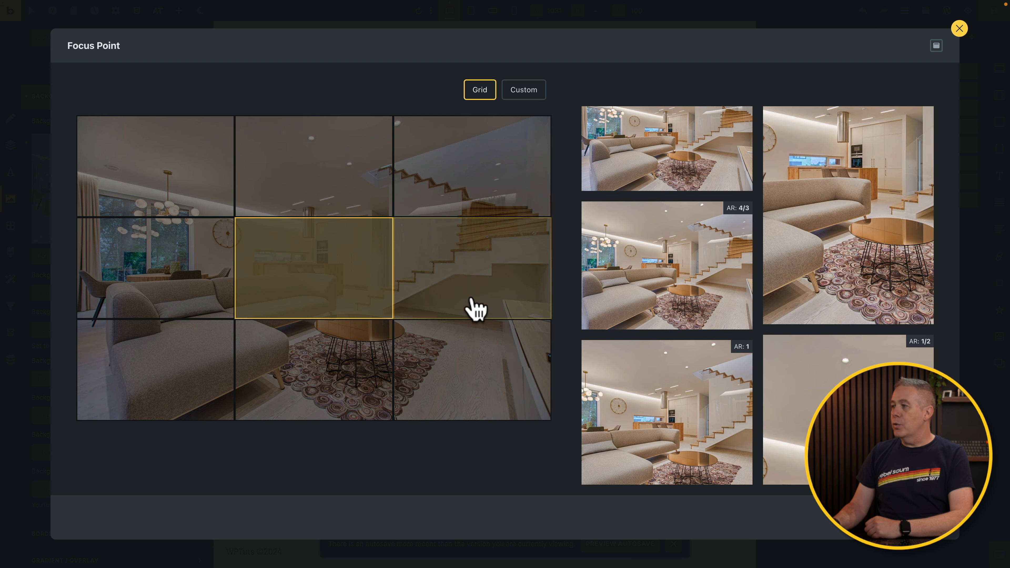
scroll(638, 297, "down", 3)
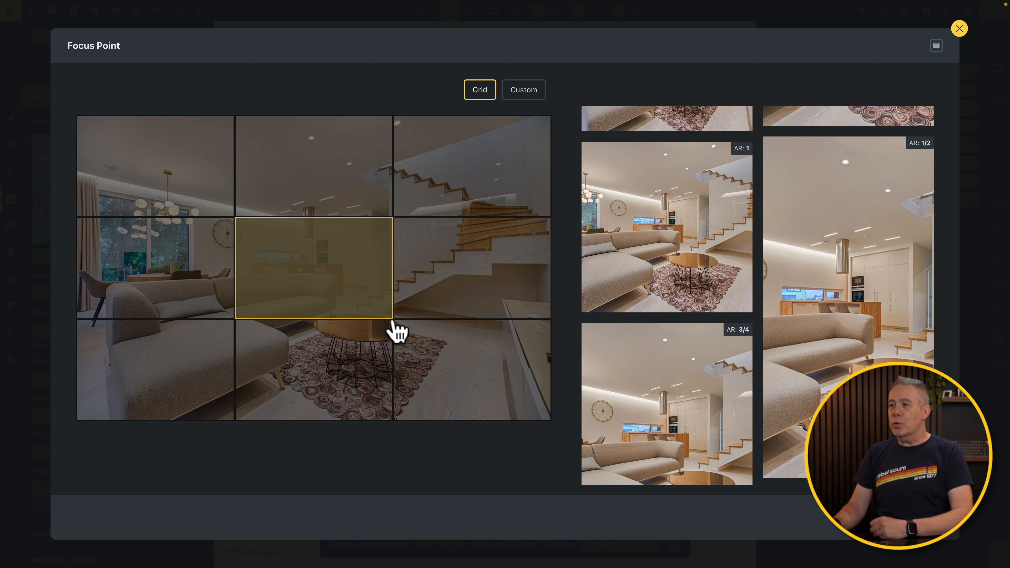
- Set a custom focus point on the sofa at about 36.84% X and 61.36% Y and apply it to the background image
left_click(524, 91)
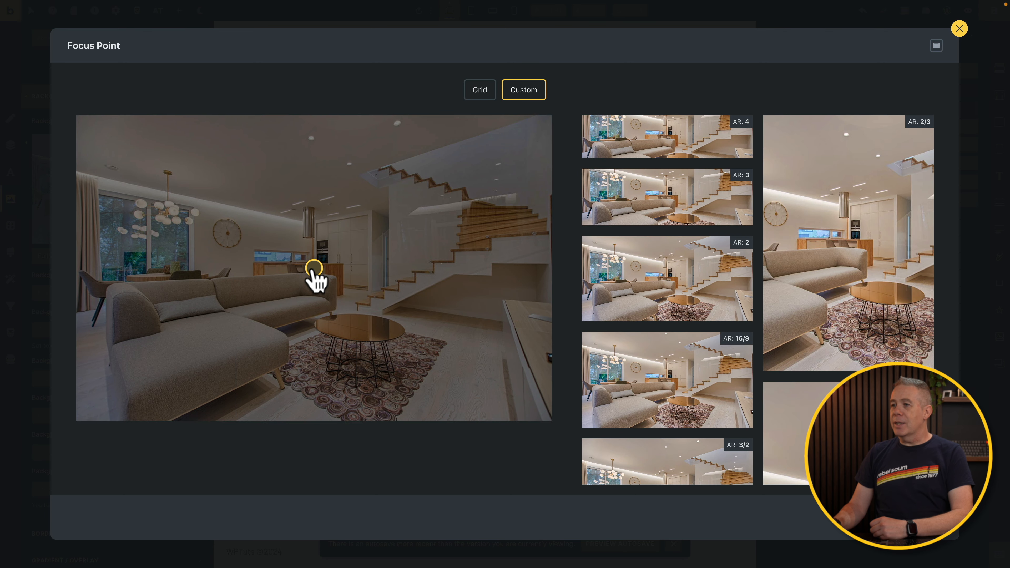
left_click_drag(312, 270, 299, 313)
scroll(732, 334, "down", 10)
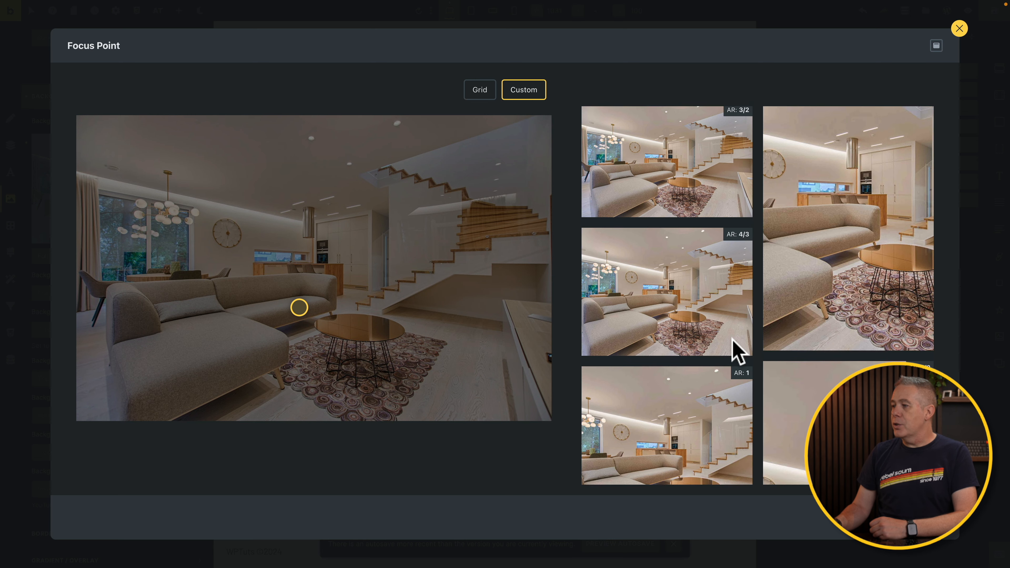
scroll(736, 351, "down", 3)
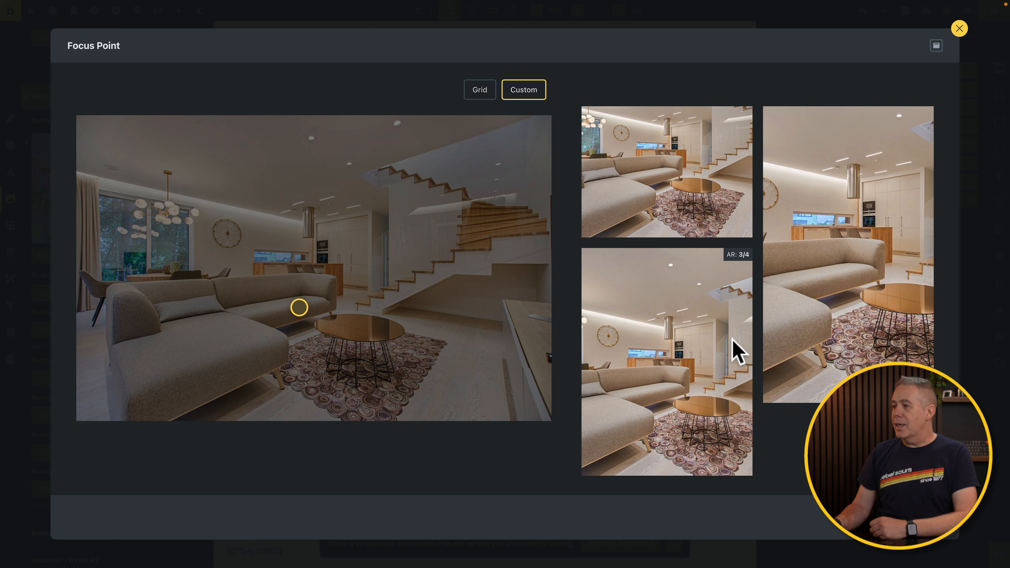
left_click_drag(298, 309, 246, 308)
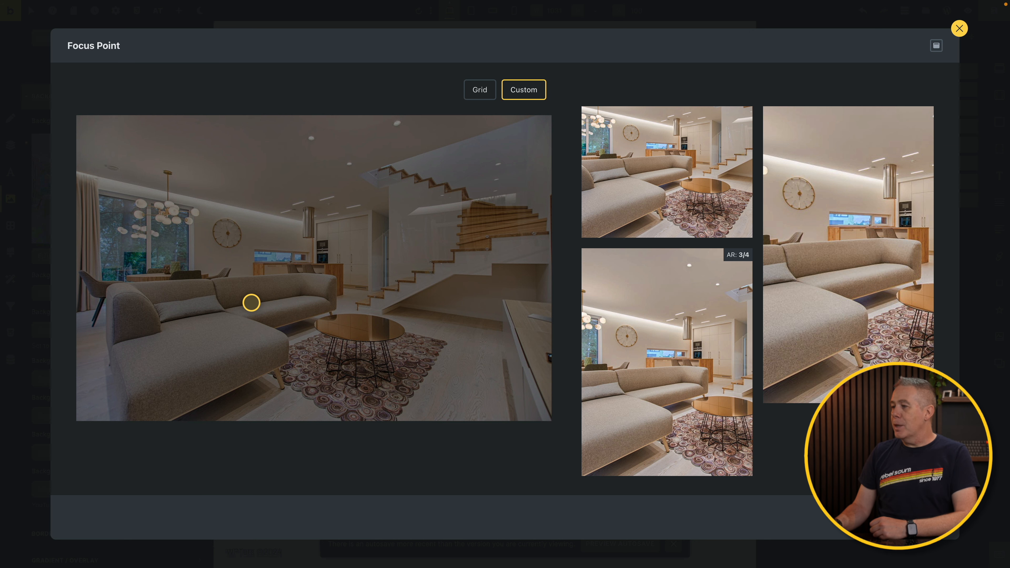
left_click(921, 518)
scroll(143, 457, "down", 3)
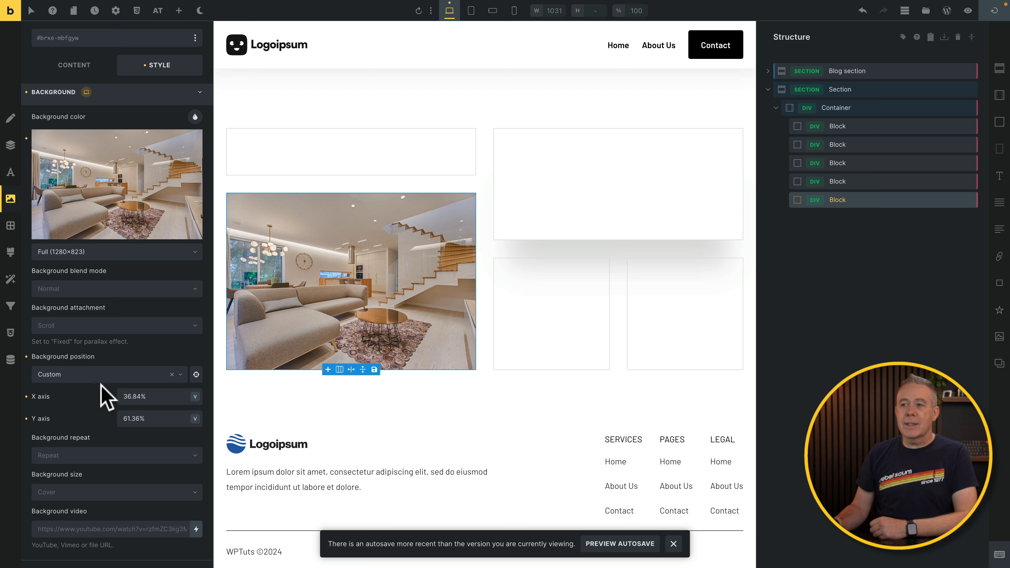
- Reopen the background image's Focus Point editor, move the custom point onto the top of the staircase and apply it
left_click(194, 374)
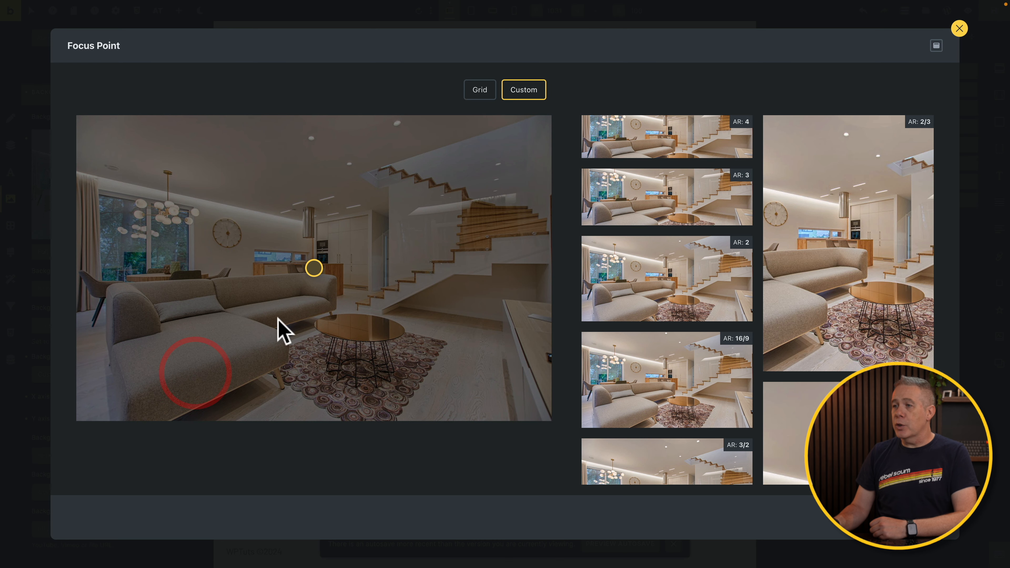
left_click_drag(327, 271, 452, 221)
left_click(491, 194)
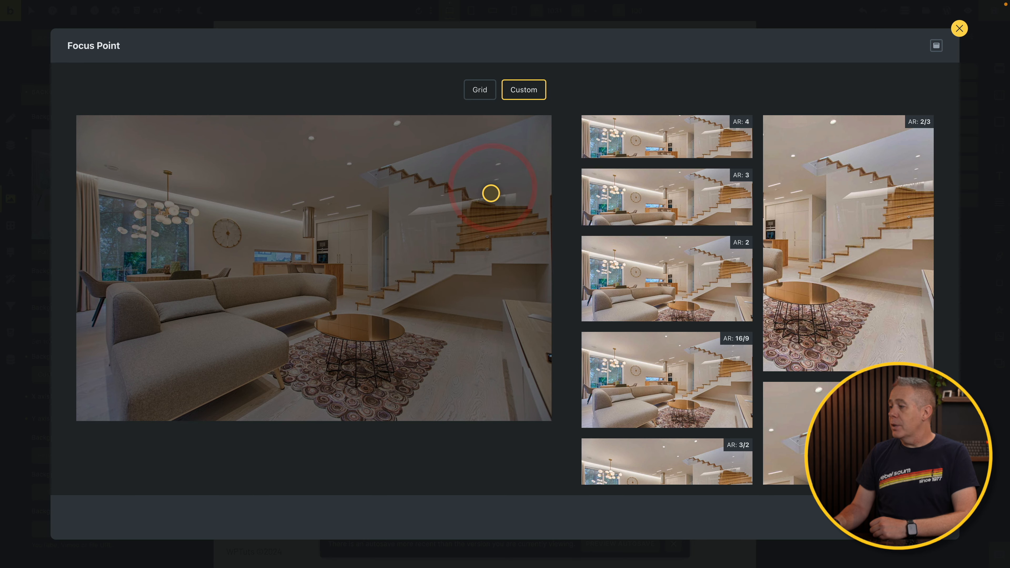
left_click(923, 517)
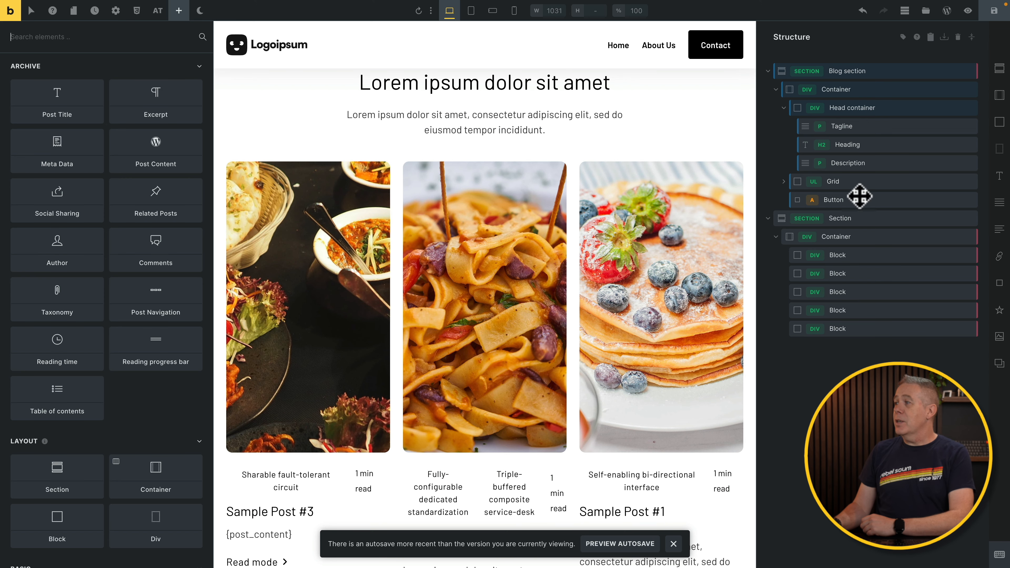
- Open the Dynamic Data Modal for the Blog section's heading and view the post, site and archive tag categories
left_click(885, 144)
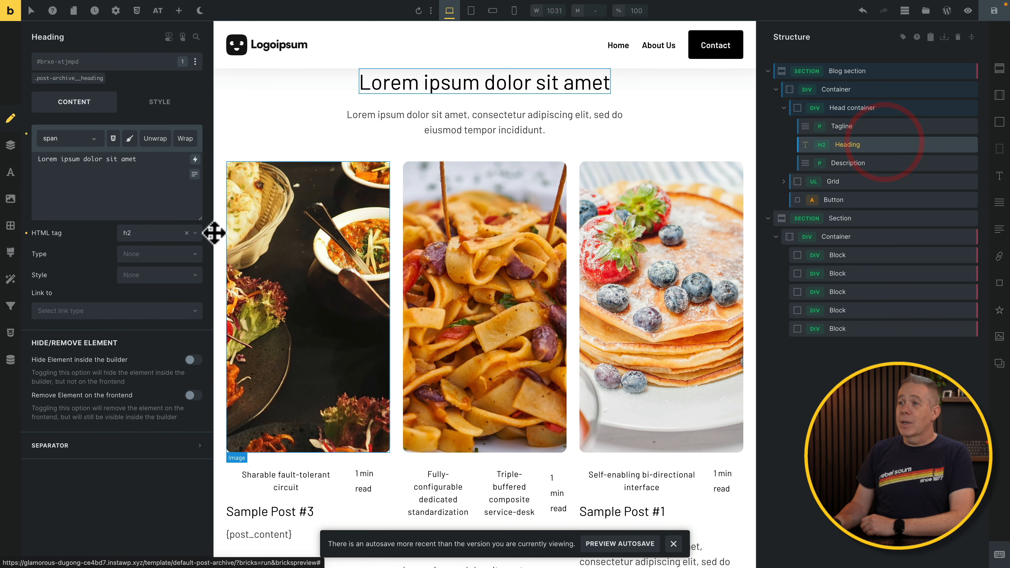
left_click(195, 160)
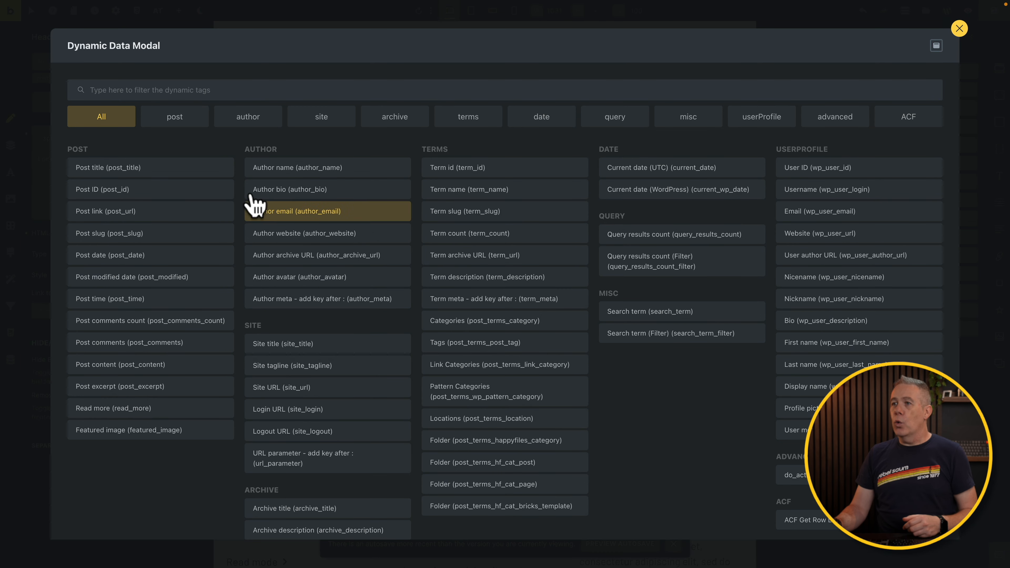
left_click(174, 120)
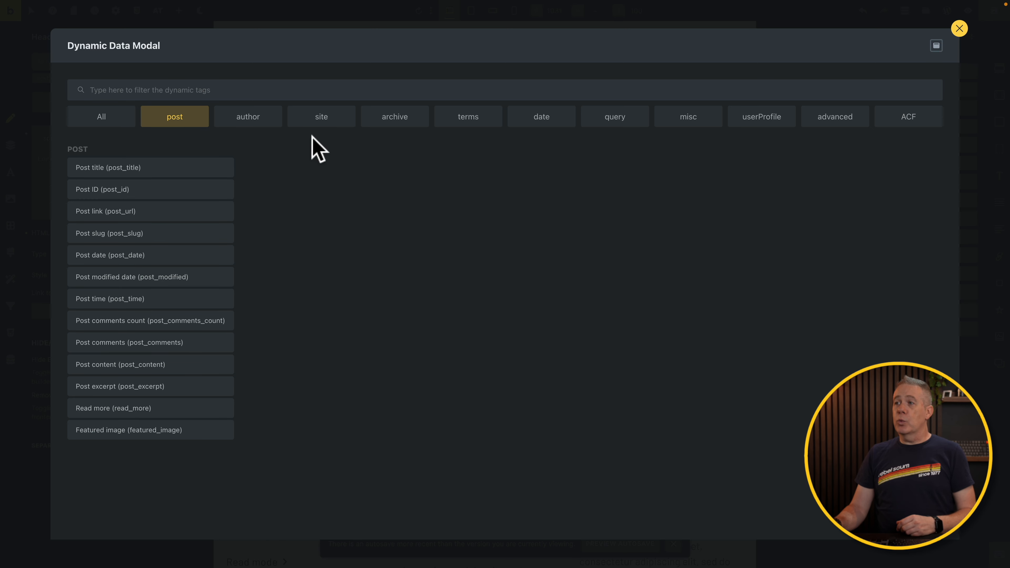
left_click(325, 127)
left_click(387, 120)
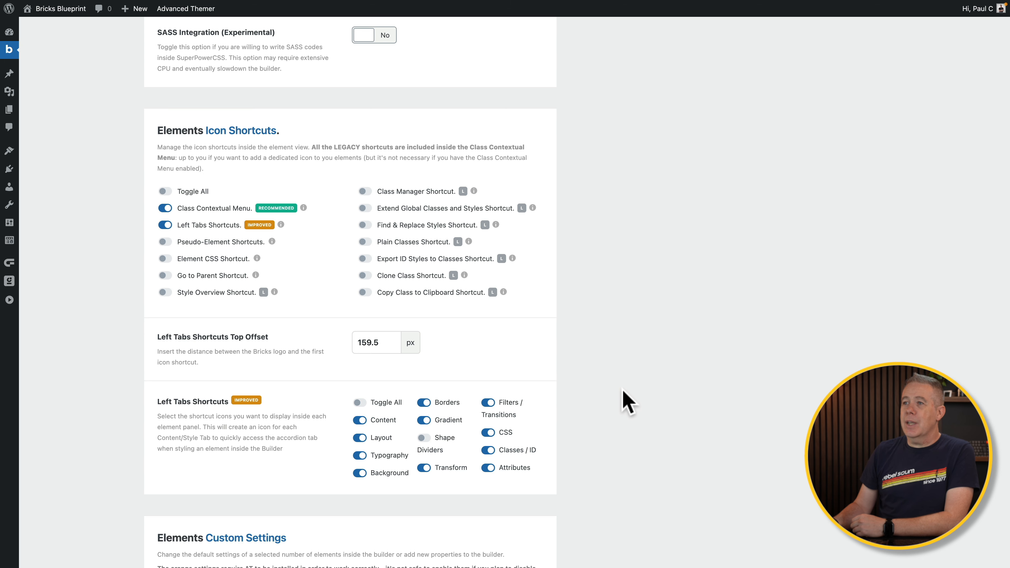
- Review the Elements Icon Shortcuts options on the Advanced Themer settings page
scroll(626, 400, "down", 1)
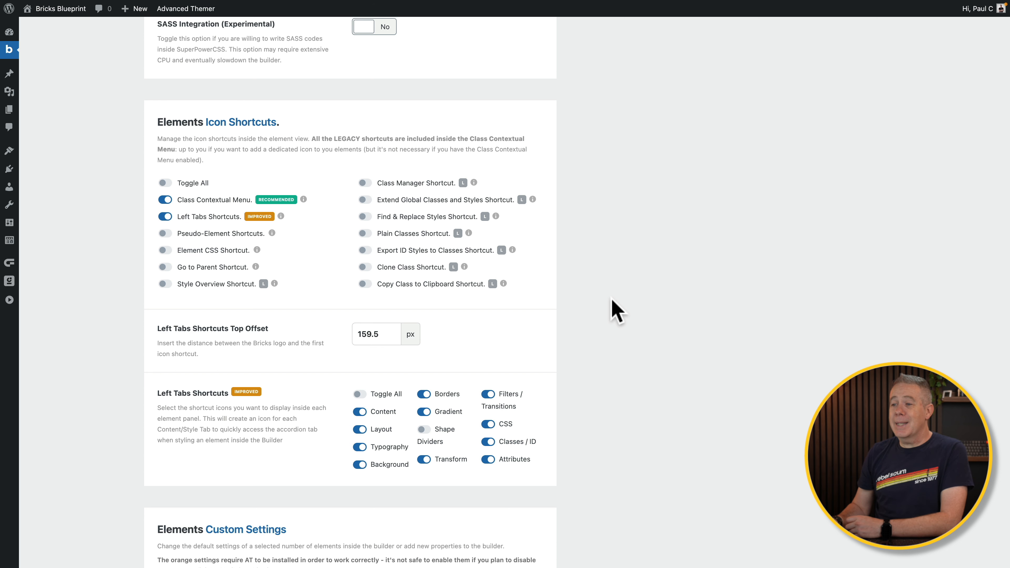
scroll(616, 312, "down", 3)
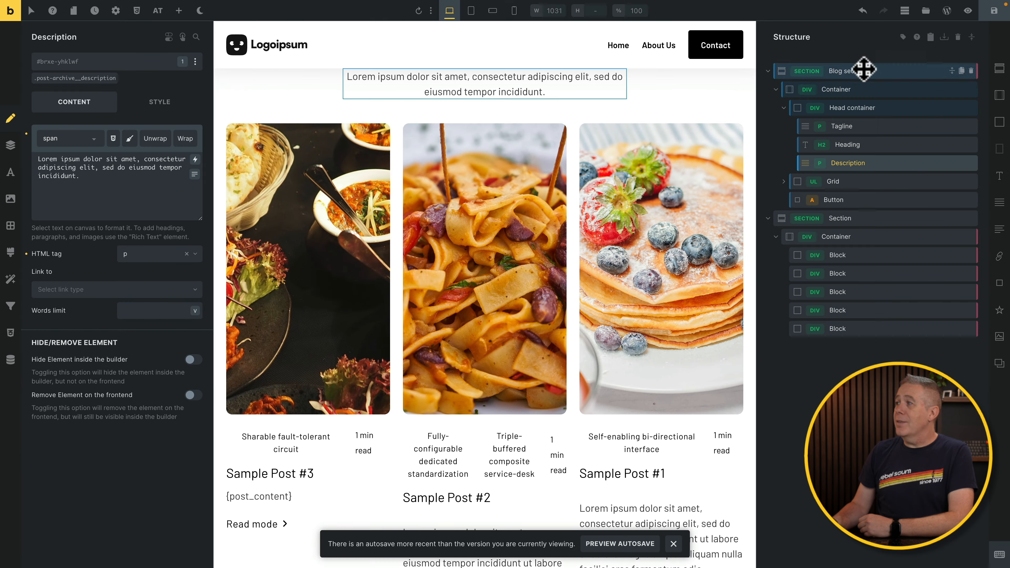
- Select the Head container in the Blog section and view its Filters / Transitions and Typography style settings
left_click(178, 10)
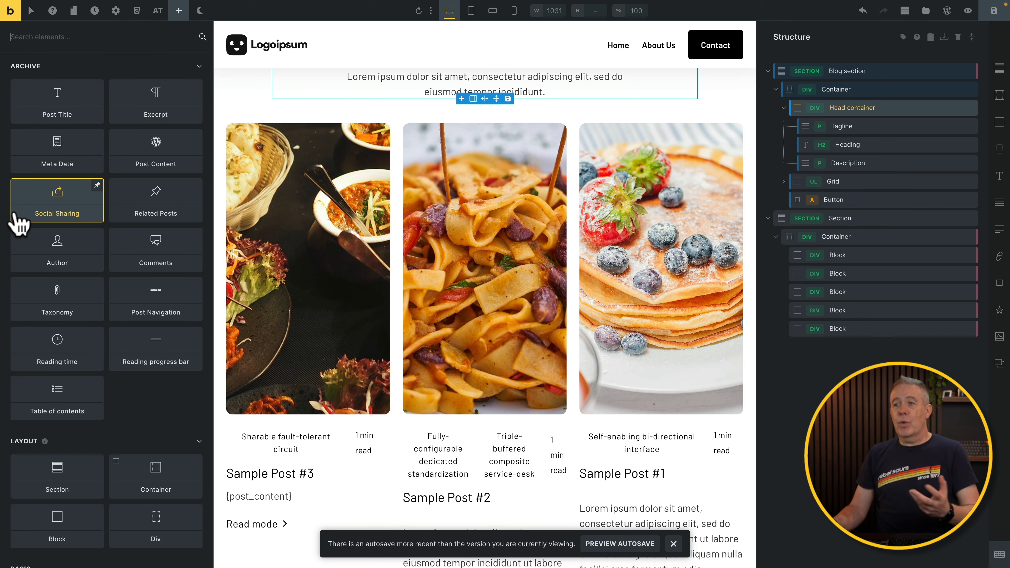
left_click(862, 110)
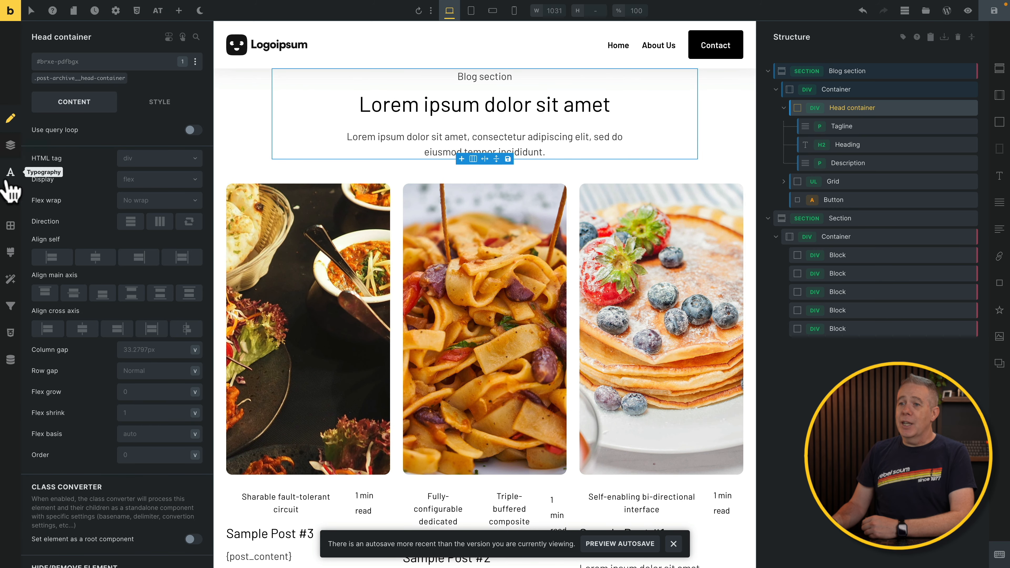
left_click(16, 307)
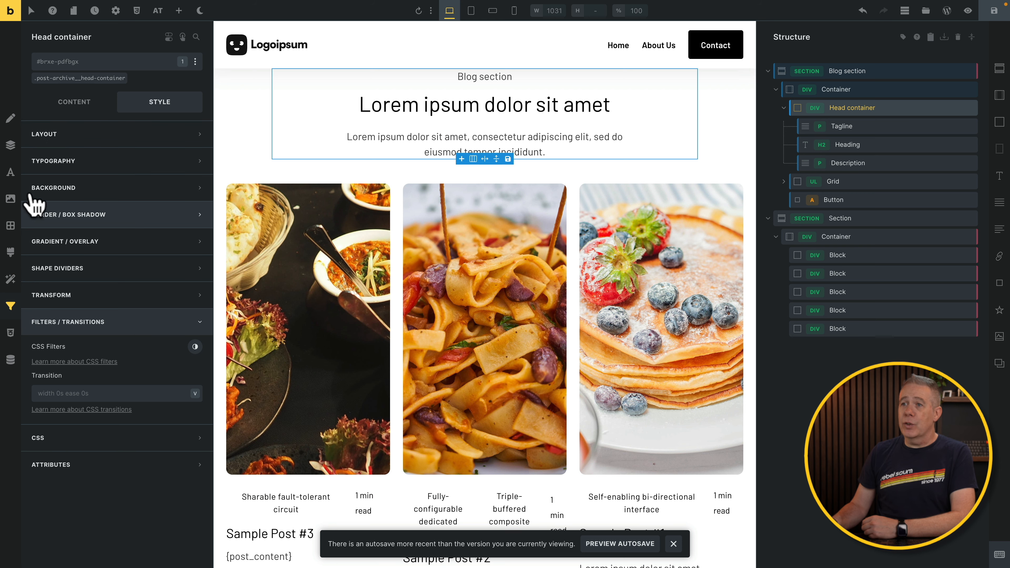
left_click(11, 172)
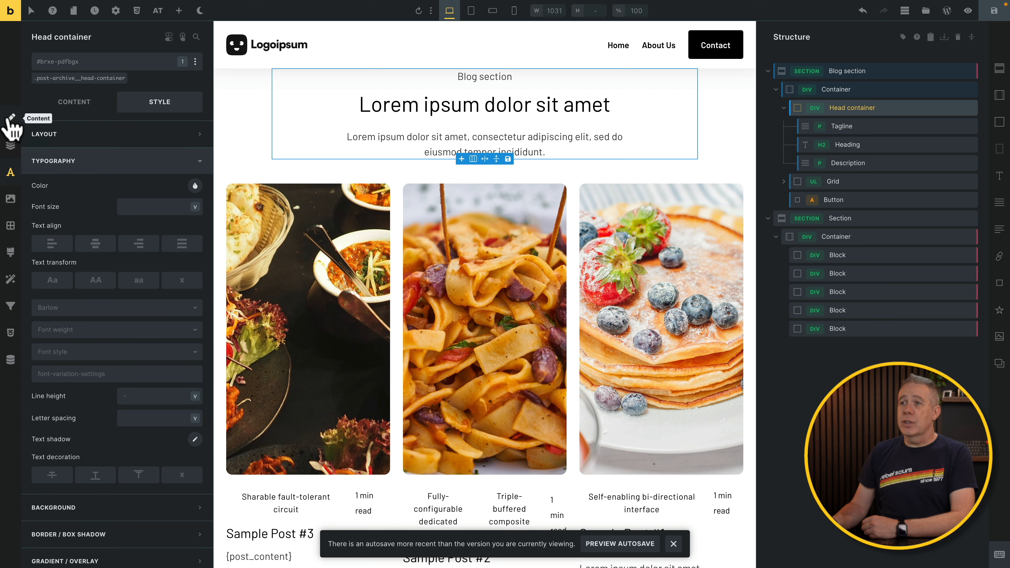
- Switch back and forth between the Head container's content settings and its Typography style settings
left_click(79, 102)
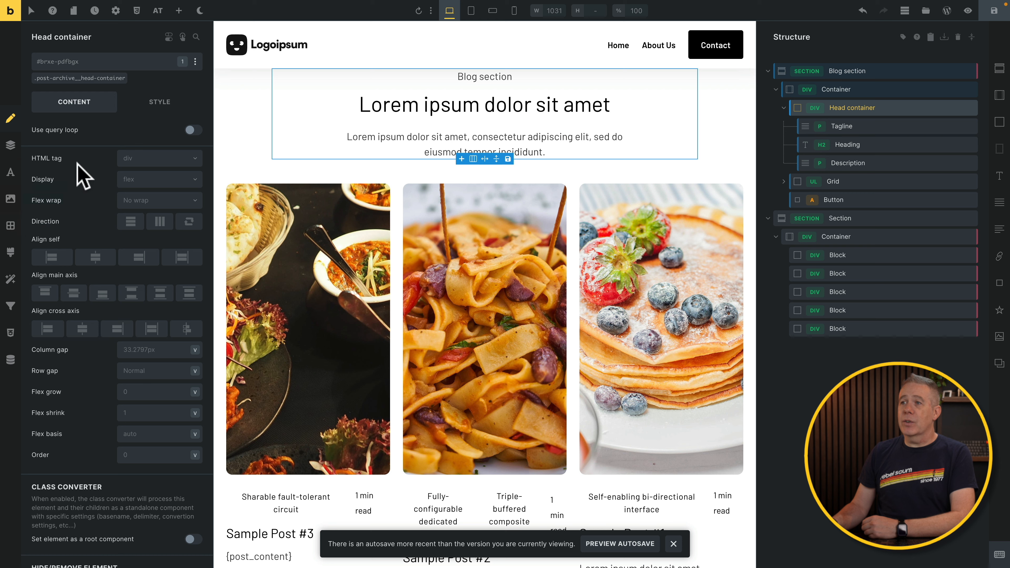
left_click(159, 103)
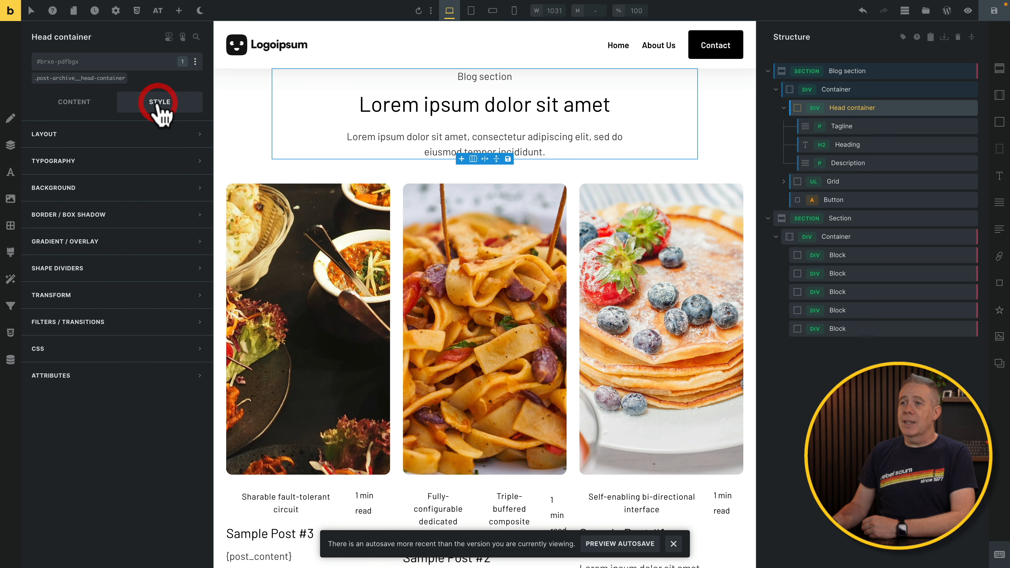
left_click(92, 170)
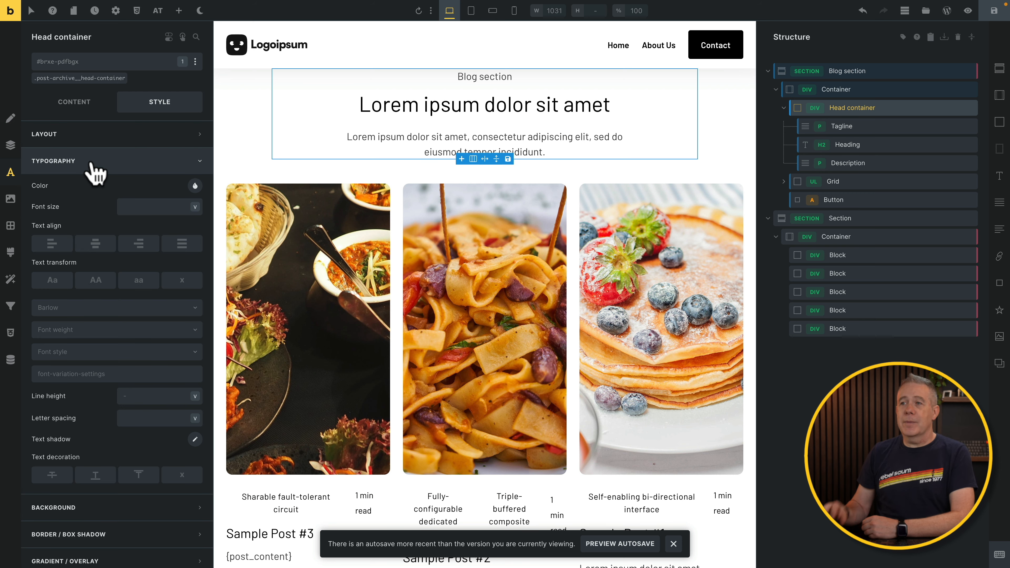
left_click(84, 104)
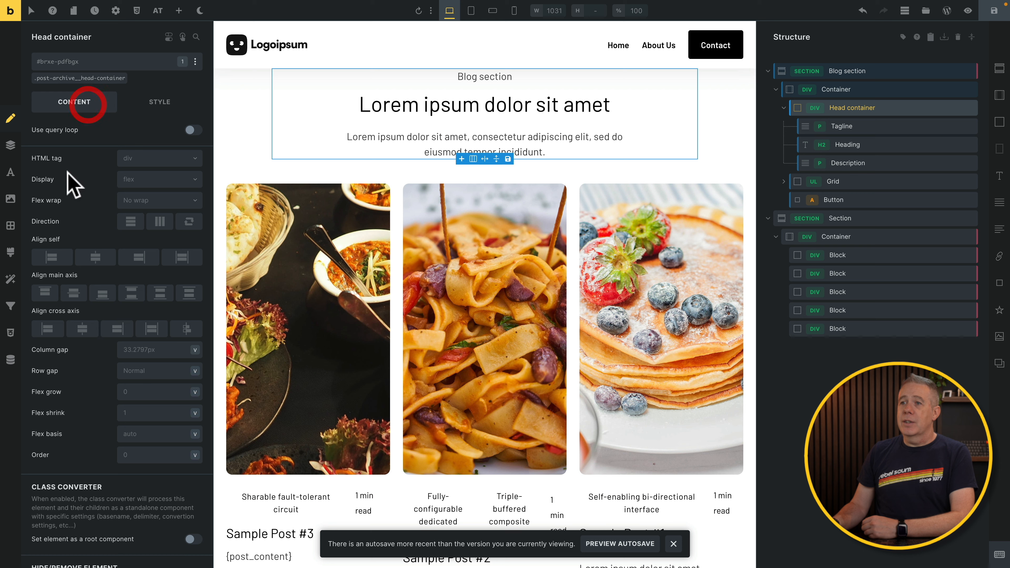
left_click(11, 173)
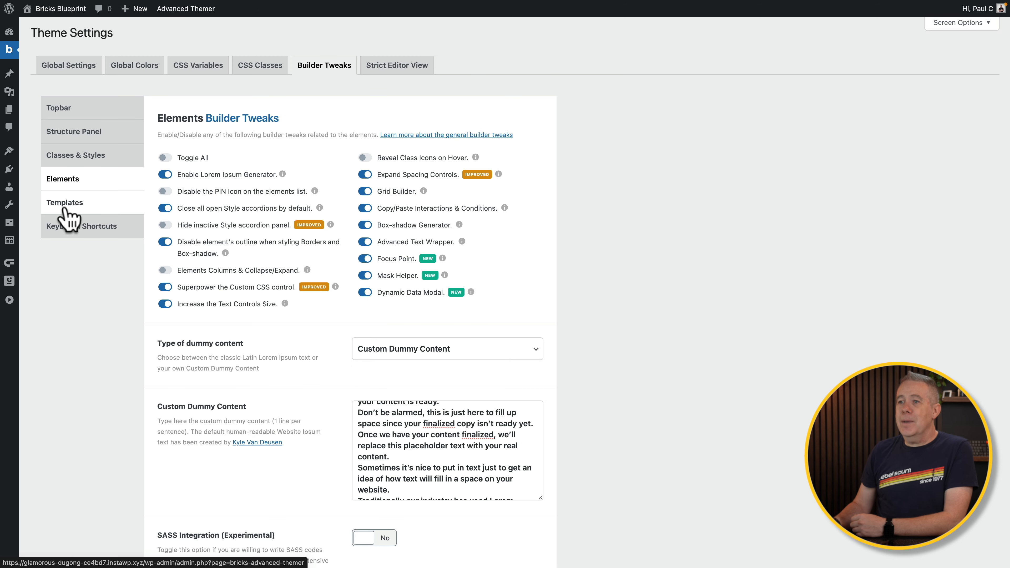
- Review the Templates builder tweaks and the full list of Keyboard Shortcuts in the Advanced Themer settings
left_click(66, 207)
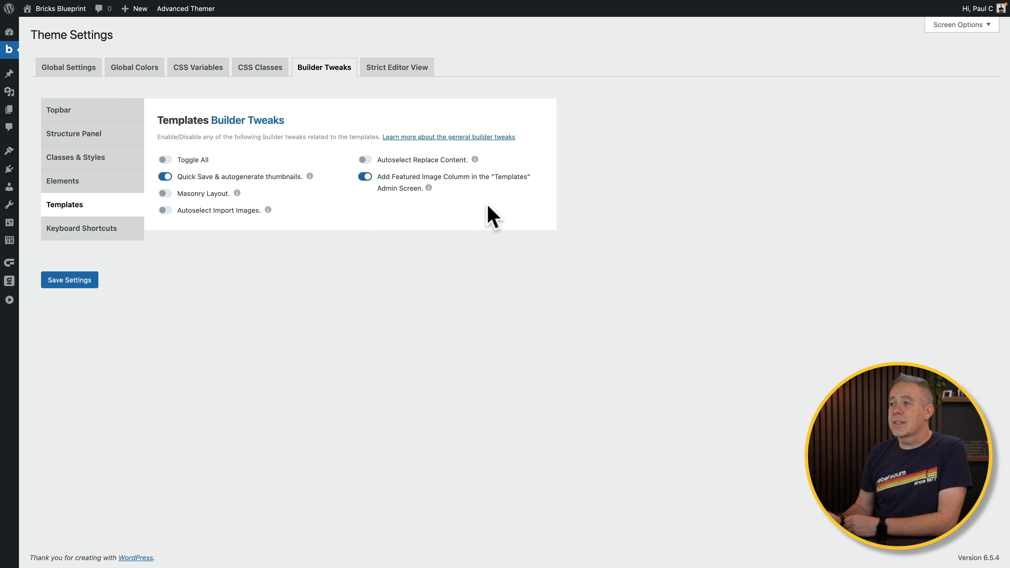
left_click(75, 226)
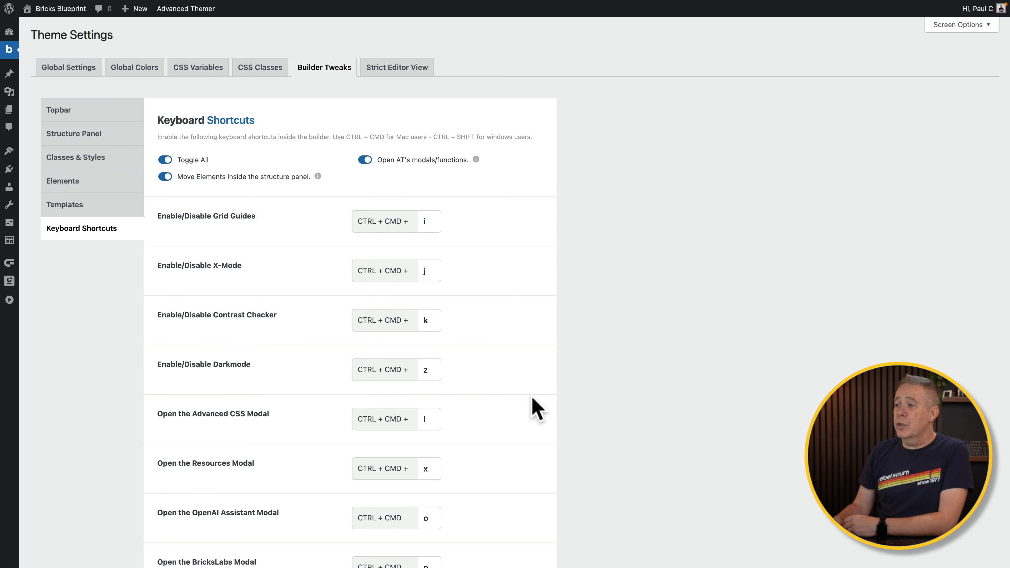
scroll(551, 402, "down", 10)
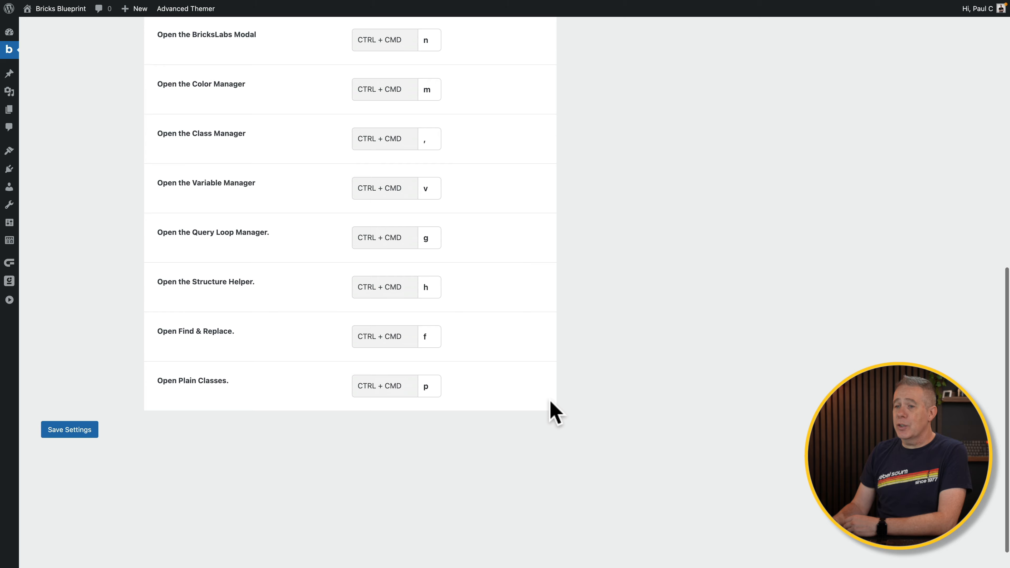
scroll(555, 413, "up", 10)
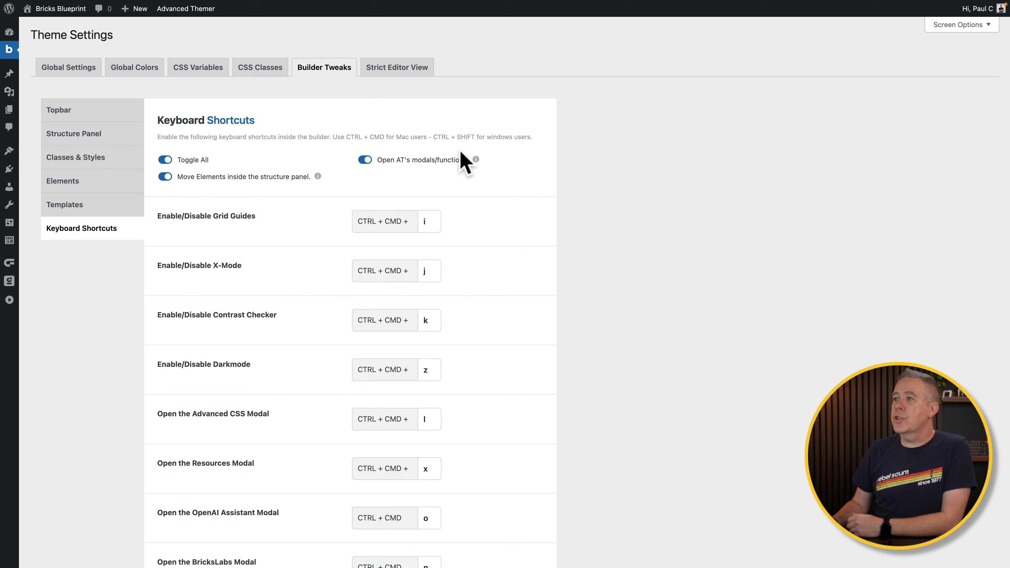
- Open the general Strict Editor View settings and switch the White Label feature off and on again
left_click(400, 74)
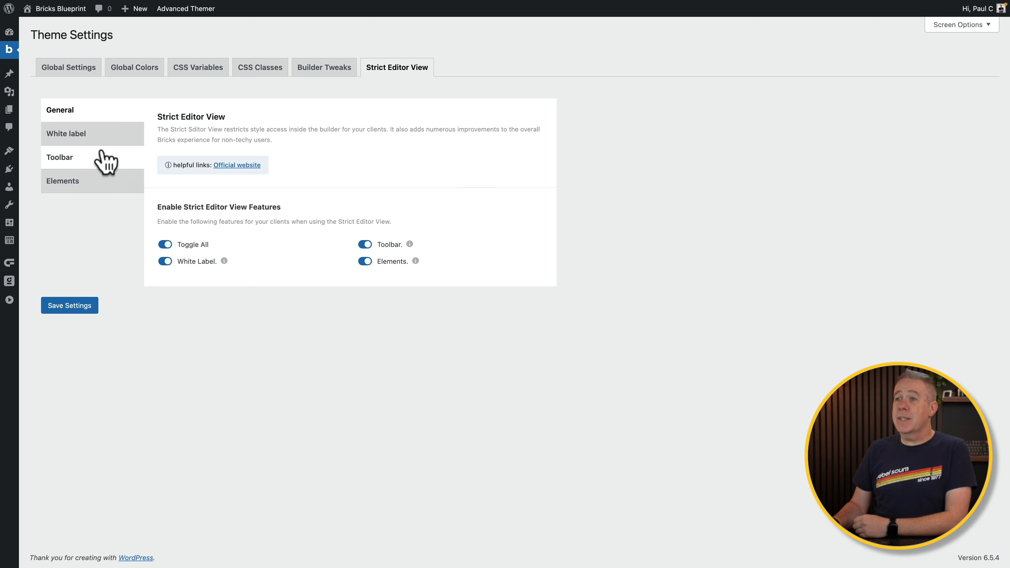
left_click(164, 261)
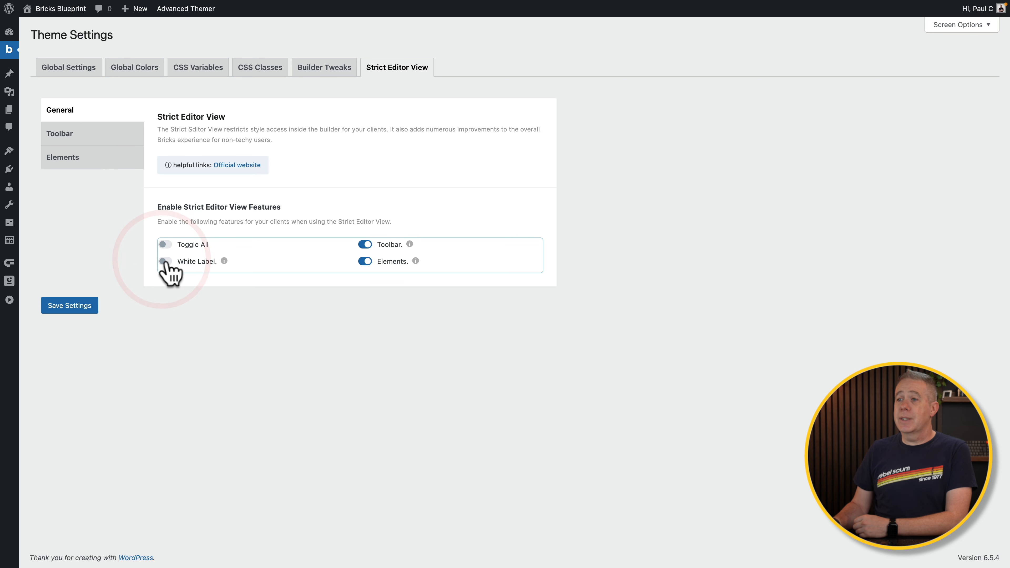
left_click(164, 262)
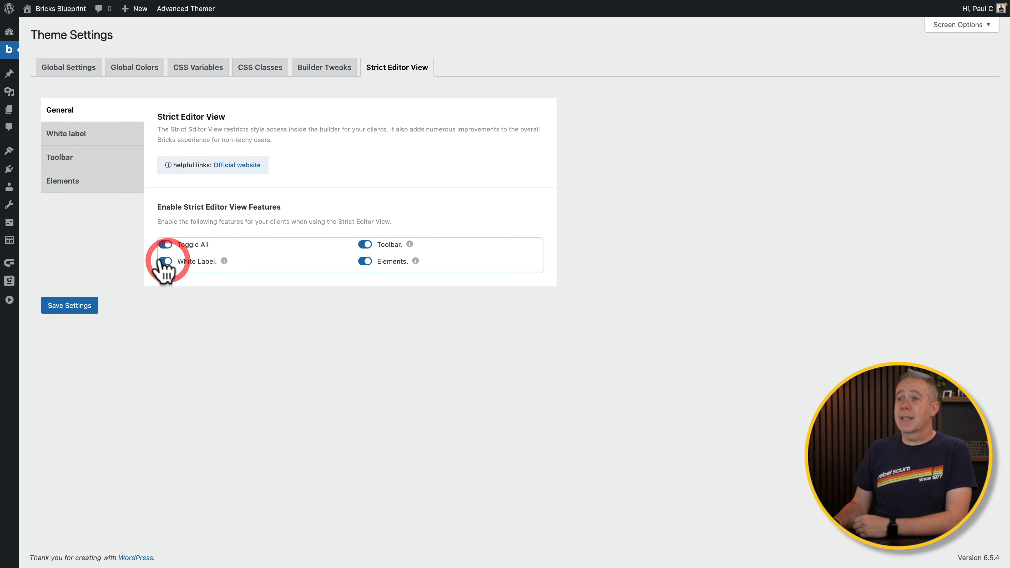
- Review the Strict Editor View's White label, Toolbar and Elements settings, including the Builder Tweaks for Editors
left_click(84, 133)
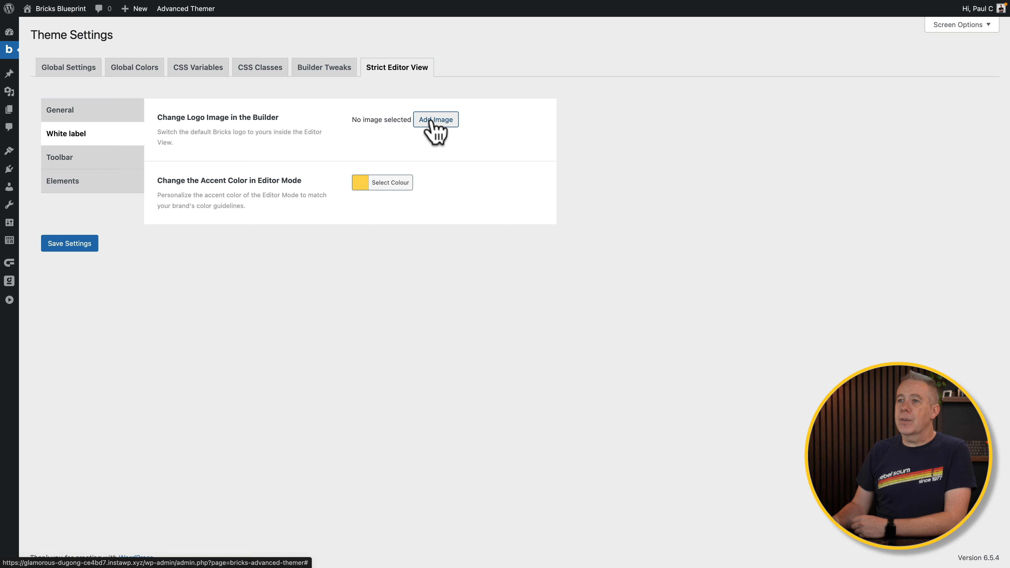
left_click(79, 159)
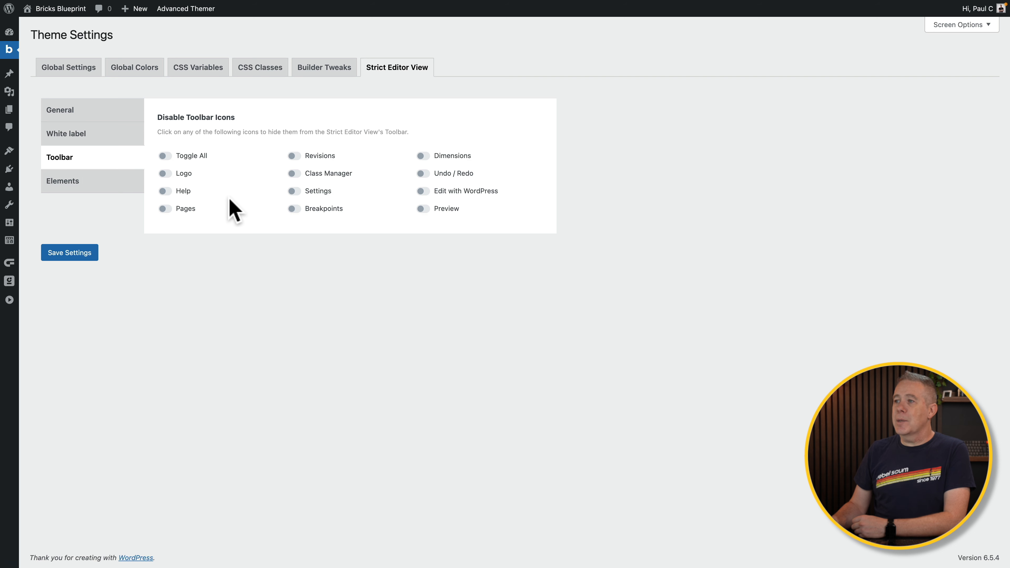
left_click(93, 184)
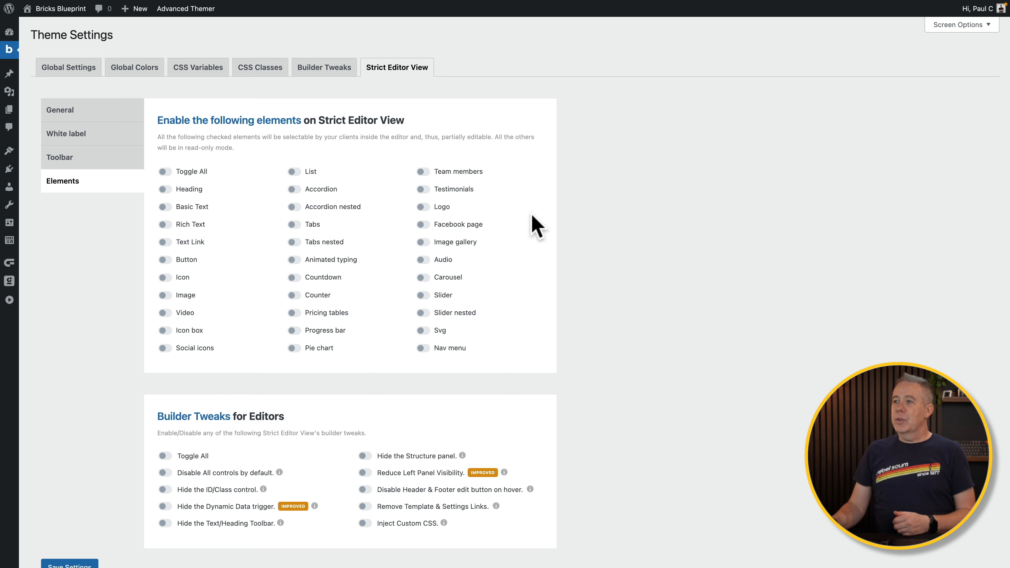
scroll(529, 206, "down", 2)
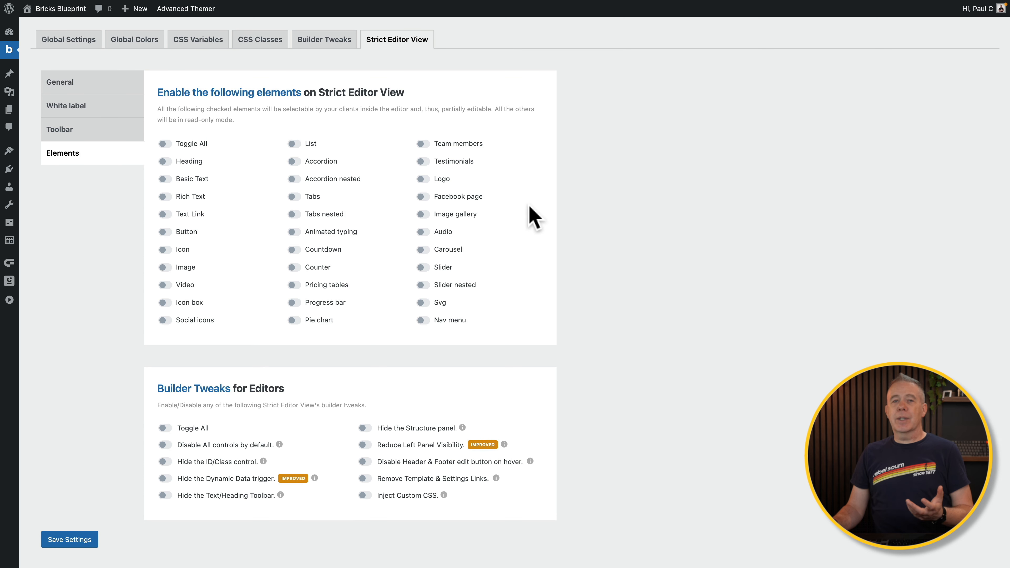
scroll(533, 234, "down", 4)
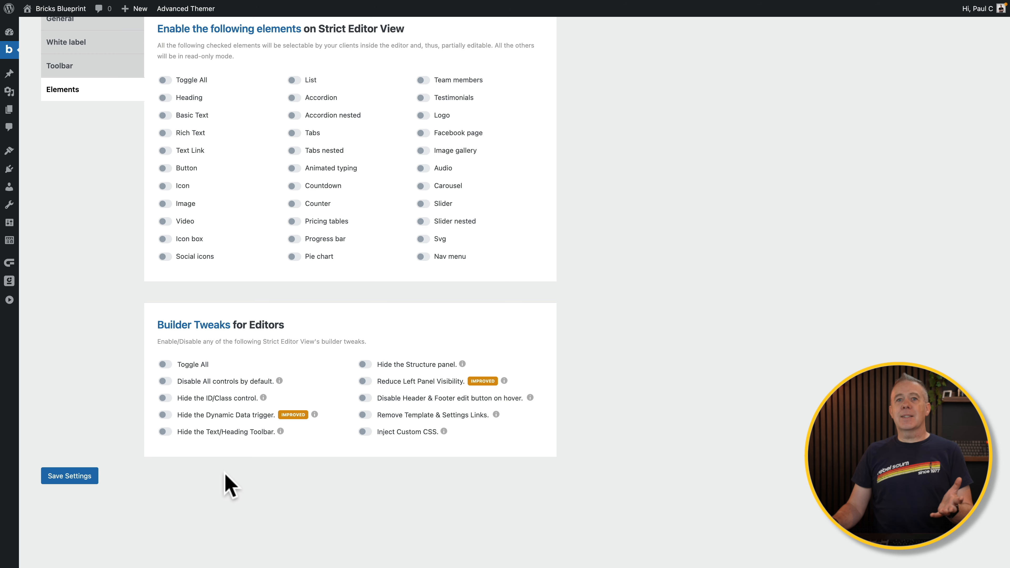
scroll(225, 474, "up", 5)
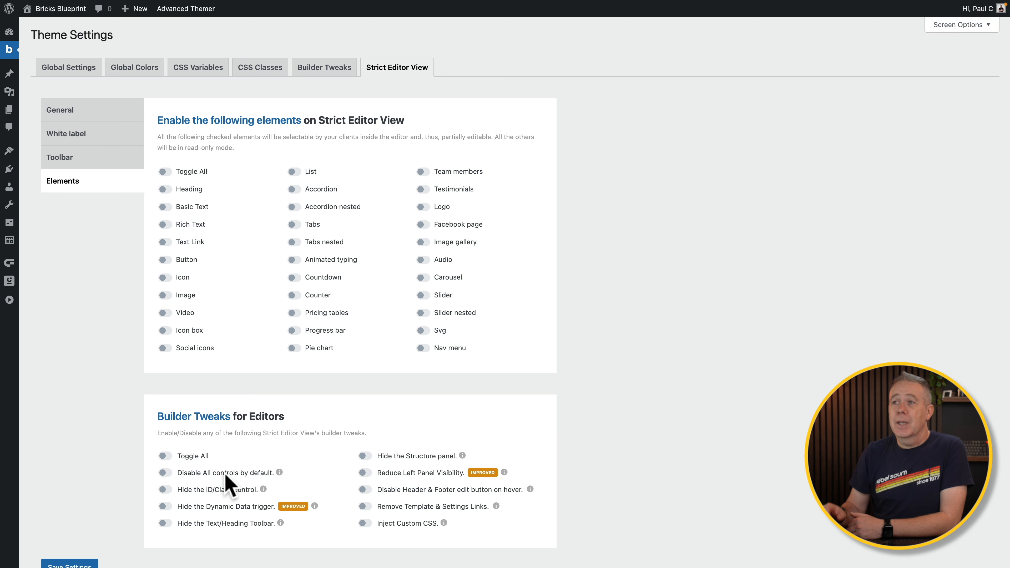
scroll(99, 511, "down", 5)
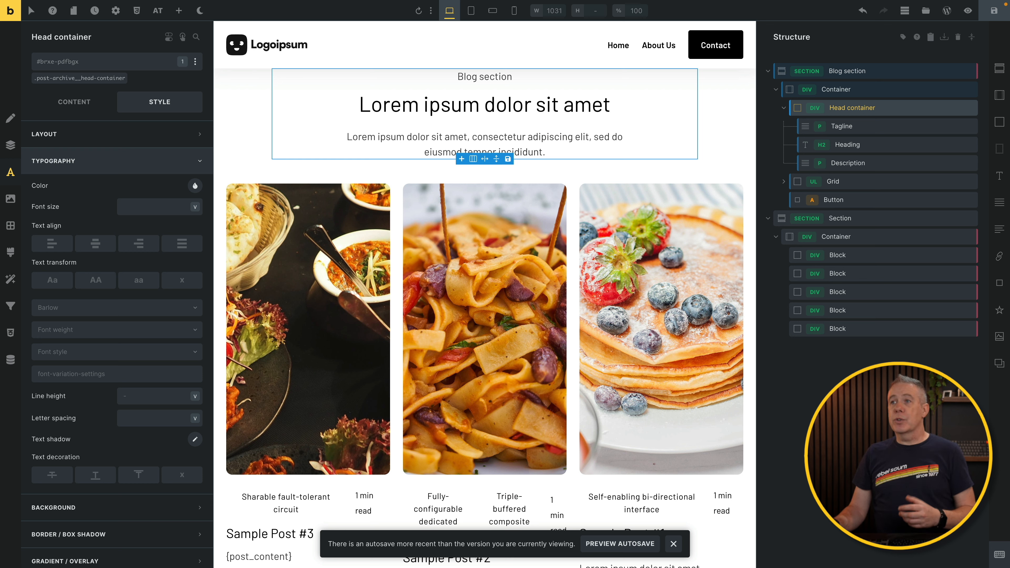
- Enable Grid Guides in the builder and preview the page at the tablet portrait, mobile landscape and mobile portrait breakpoints
left_click(158, 11)
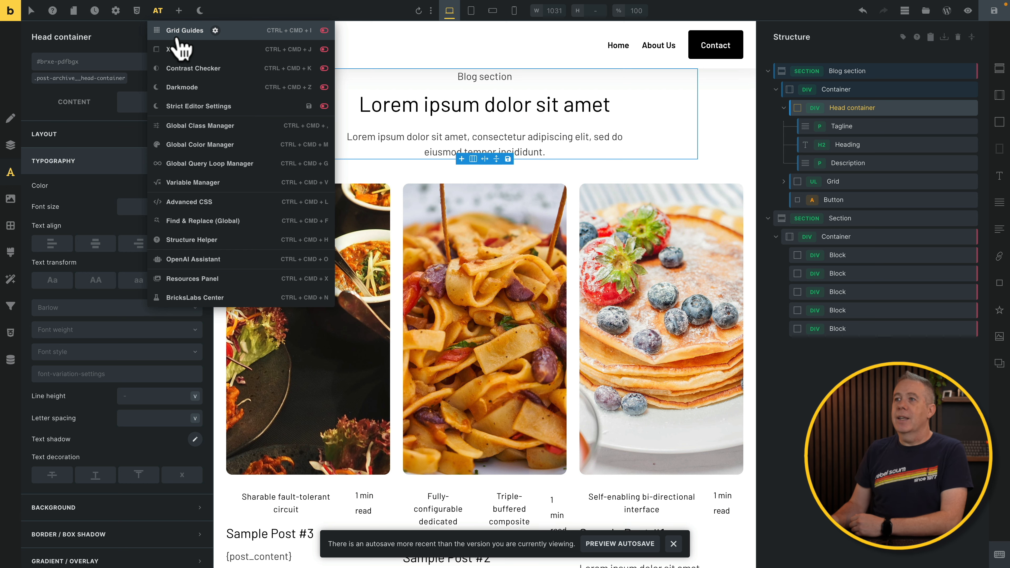
left_click(188, 33)
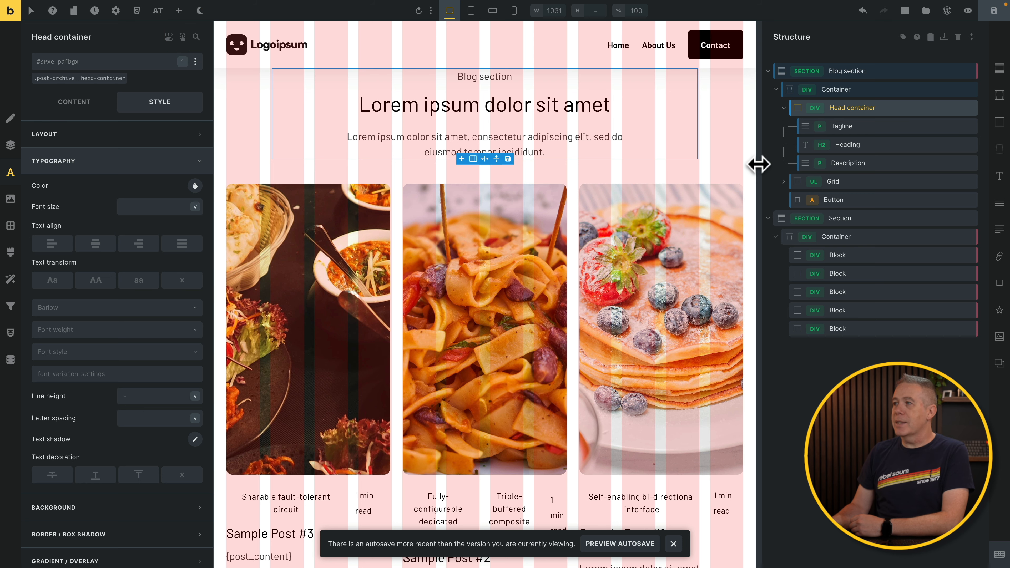
left_click(471, 11)
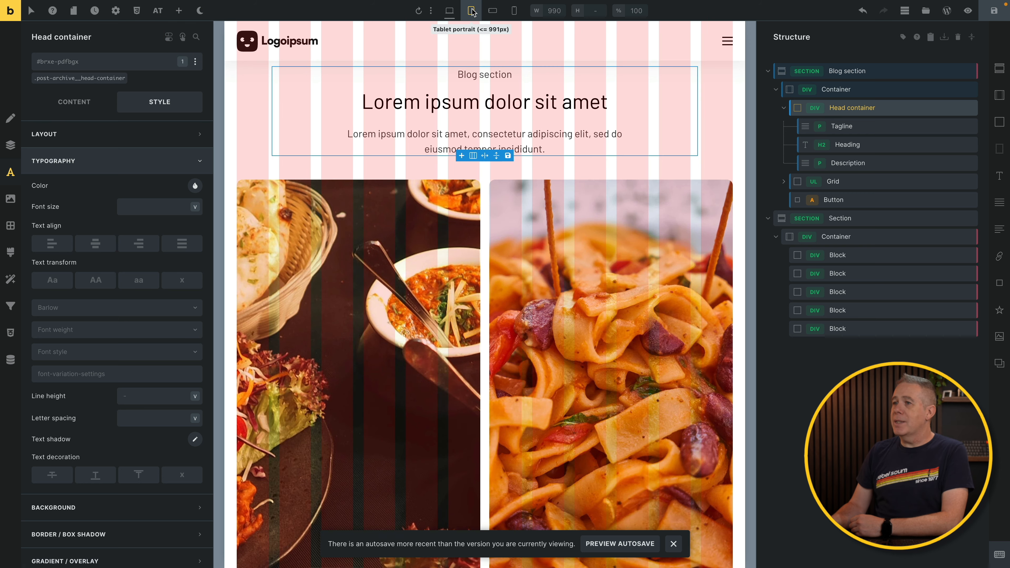
left_click(492, 12)
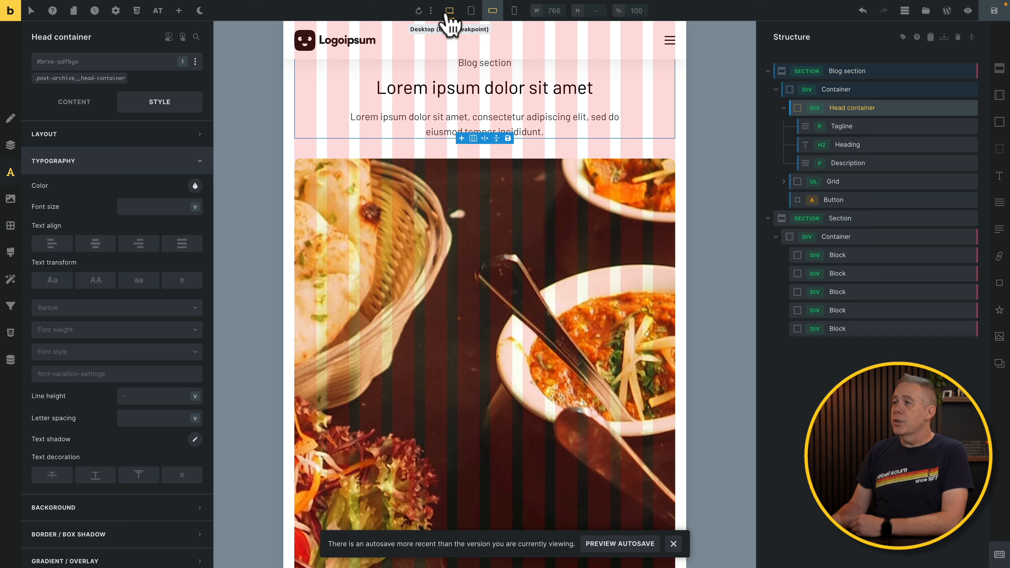
left_click(514, 12)
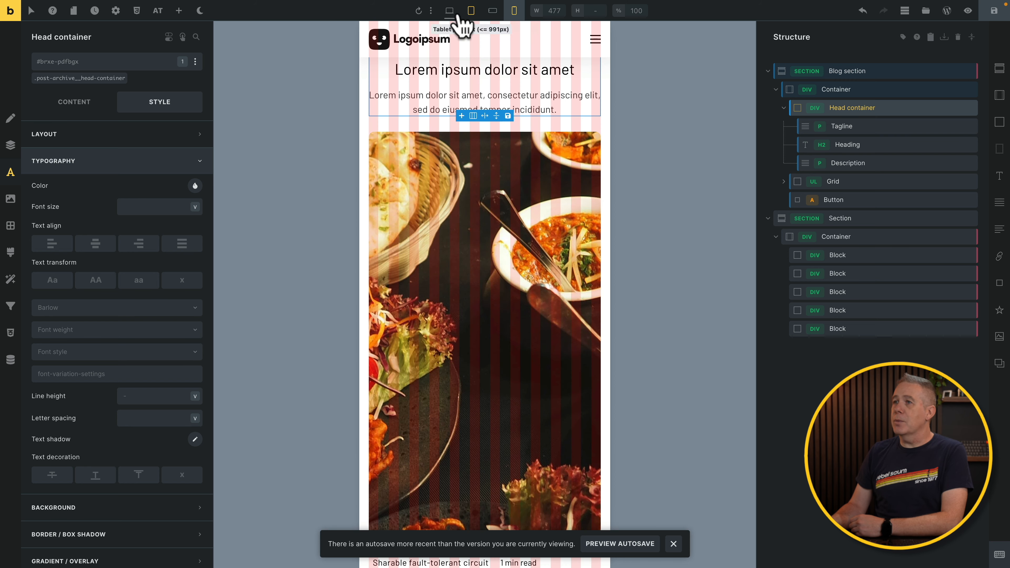
- Set the Grid Guides to 4 columns for the mobile portrait breakpoint and switch the guides off
left_click(158, 11)
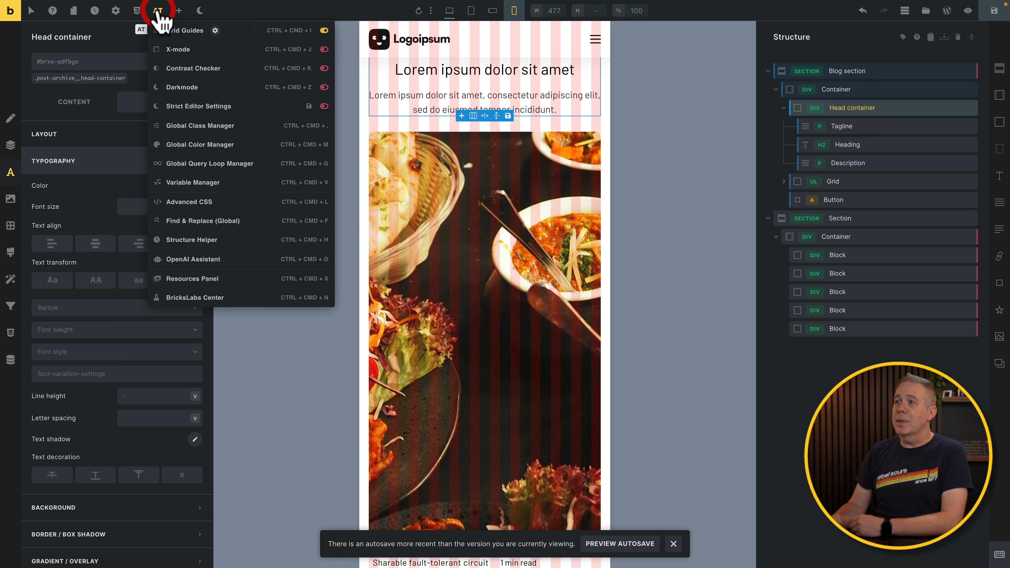
left_click(215, 30)
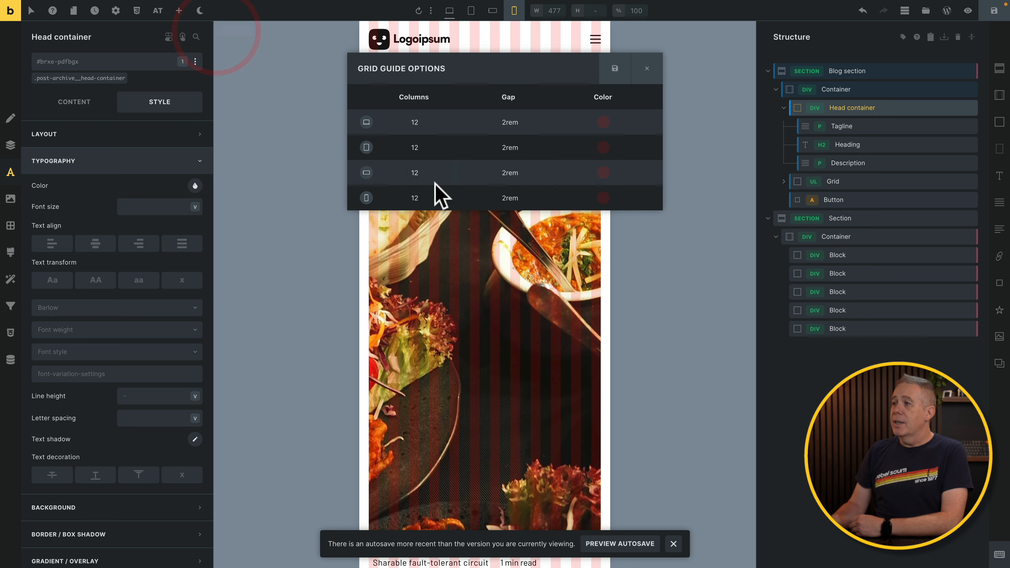
left_click(416, 198)
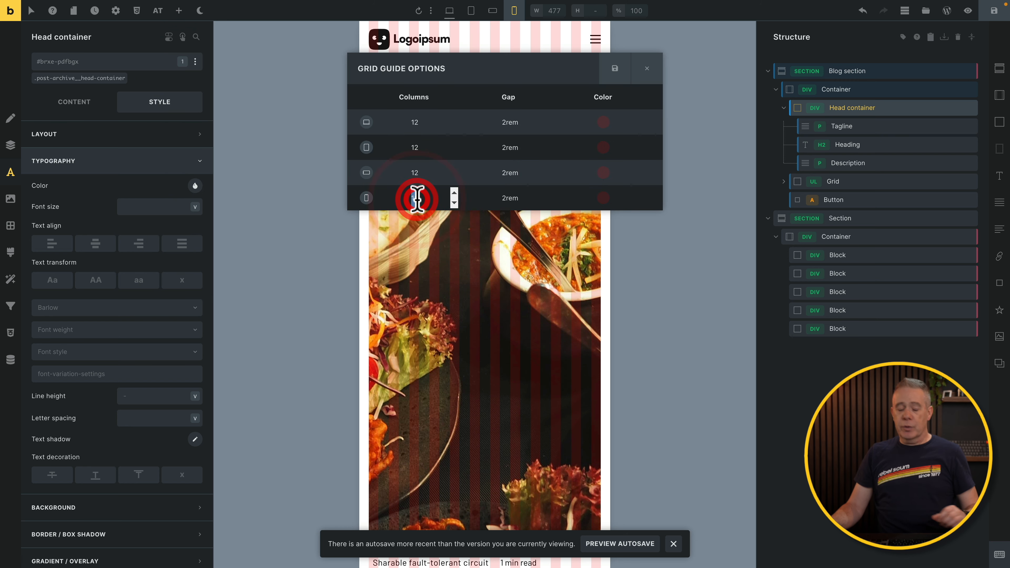
type("4")
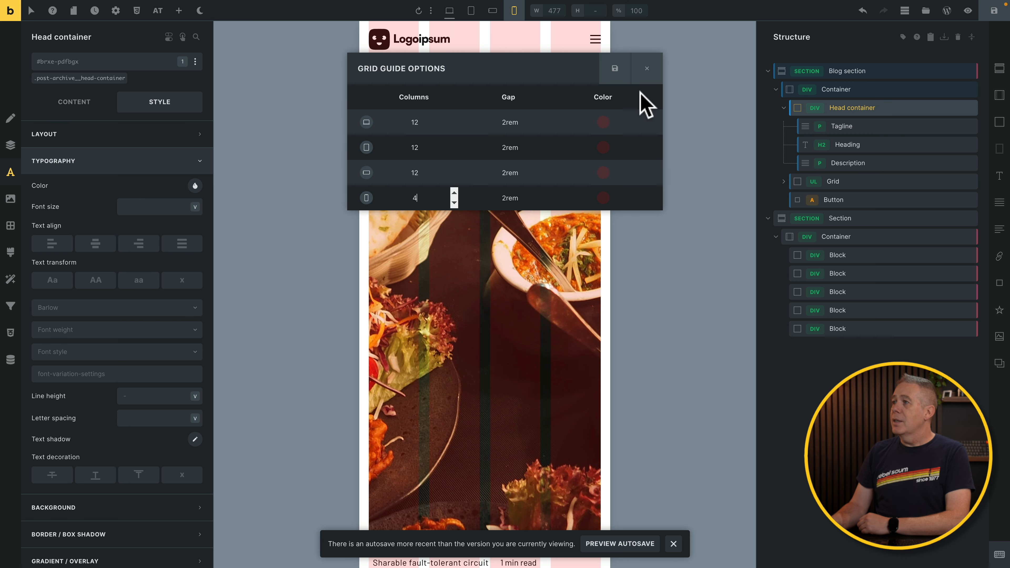
left_click(647, 68)
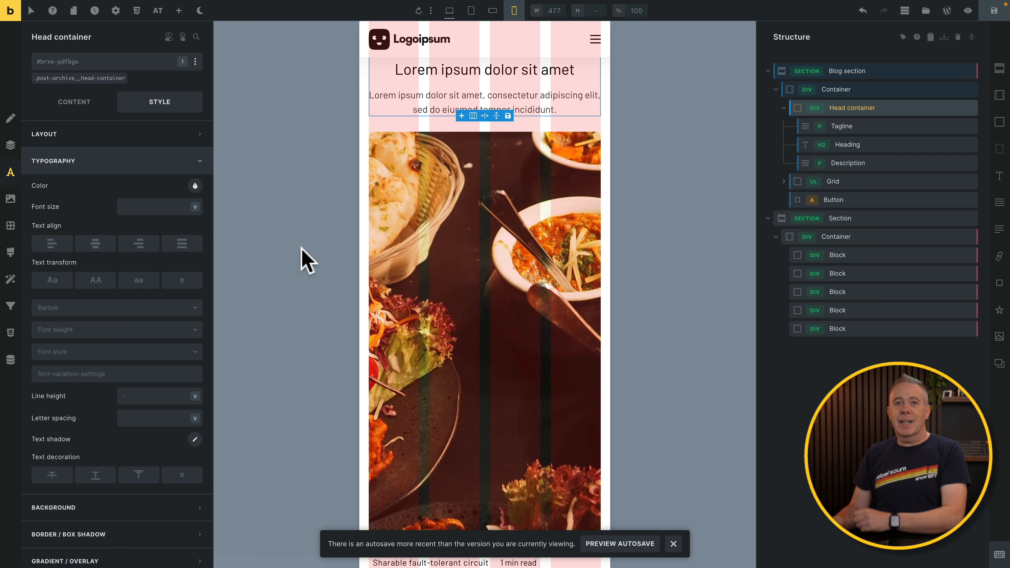
left_click(160, 12)
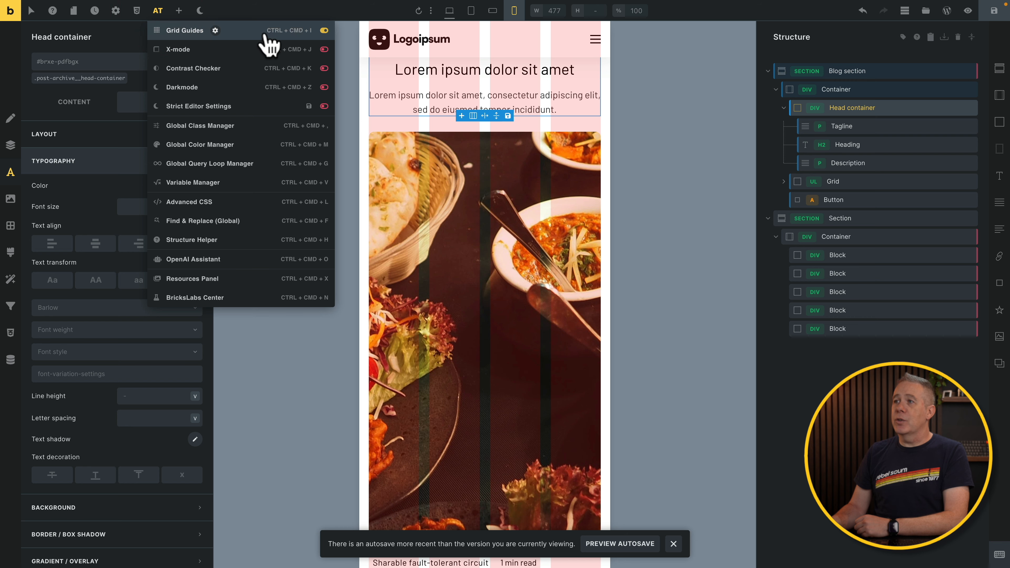
left_click(324, 30)
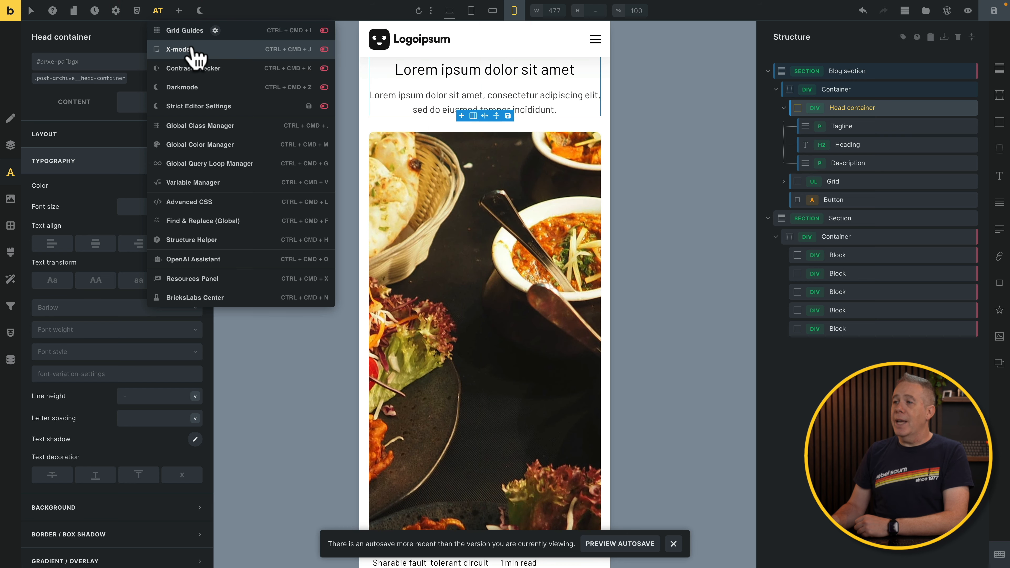
- Preview the page in X-mode at the desktop base breakpoint and switch X-mode off again
left_click(449, 11)
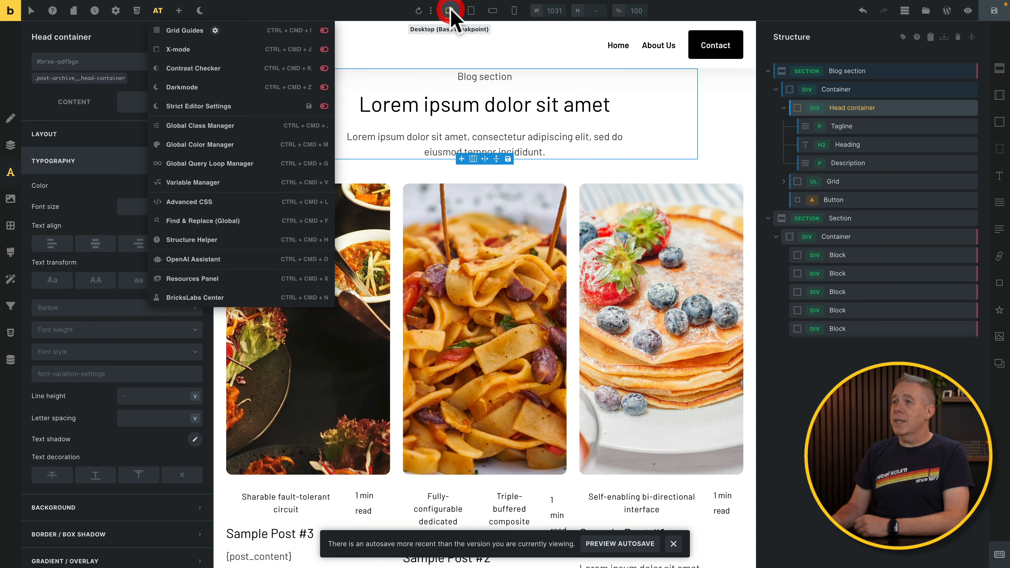
left_click(185, 51)
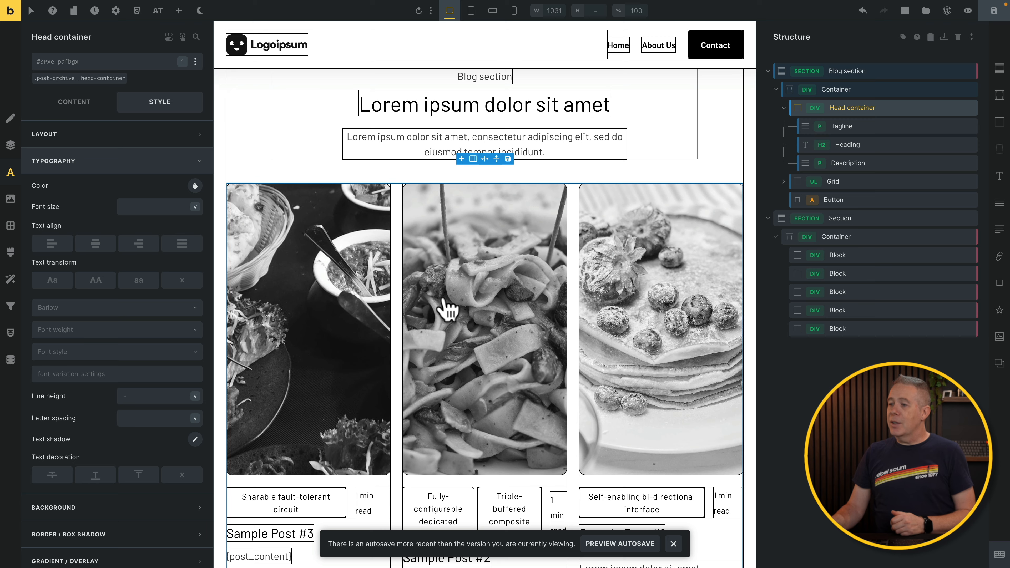
scroll(485, 364, "down", 5)
scroll(485, 358, "down", 1)
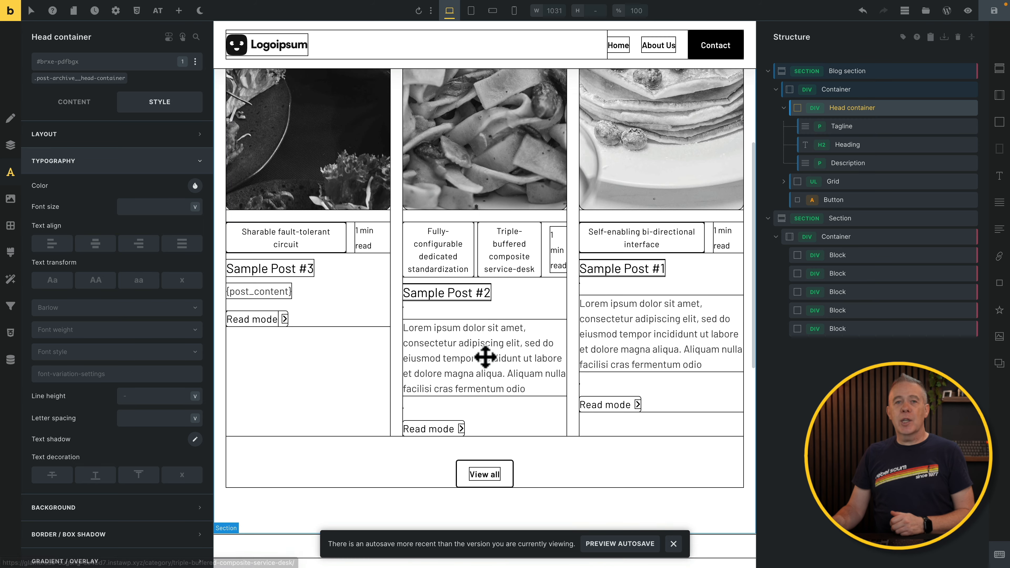
scroll(485, 357, "up", 6)
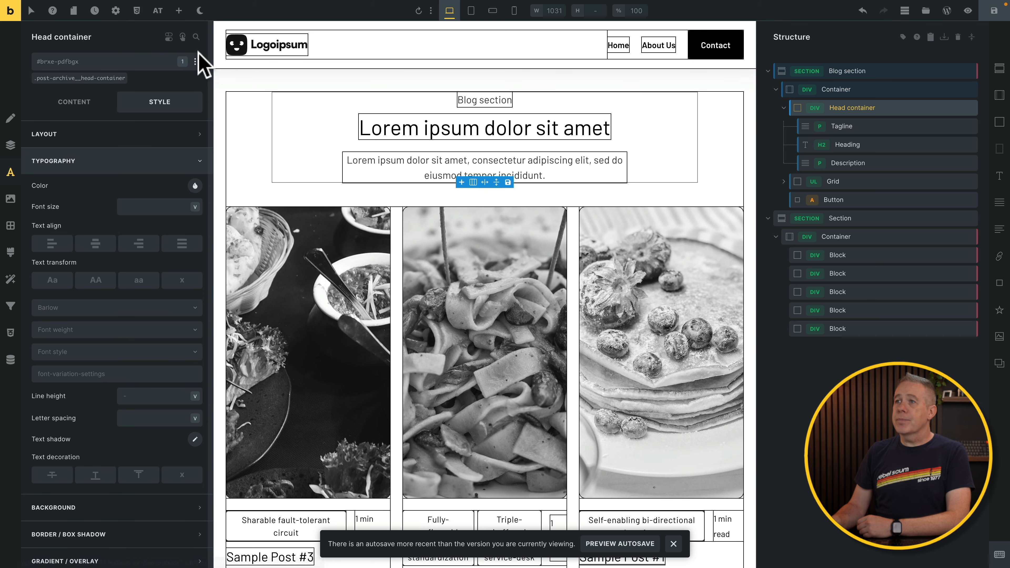
left_click(158, 10)
left_click(192, 54)
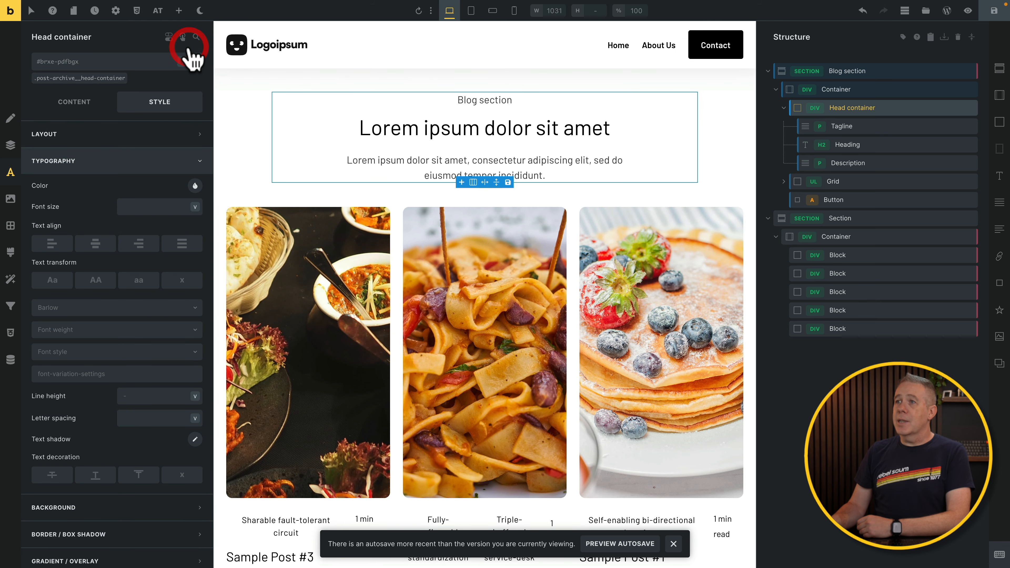
- Try the Contrast Checker on the page and look over the post cards
left_click(158, 10)
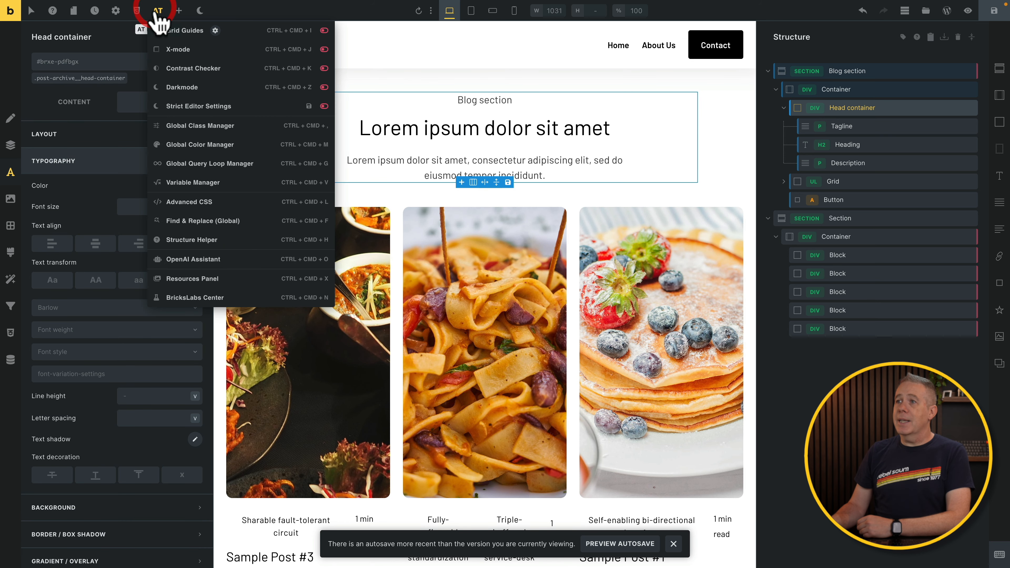
left_click(174, 68)
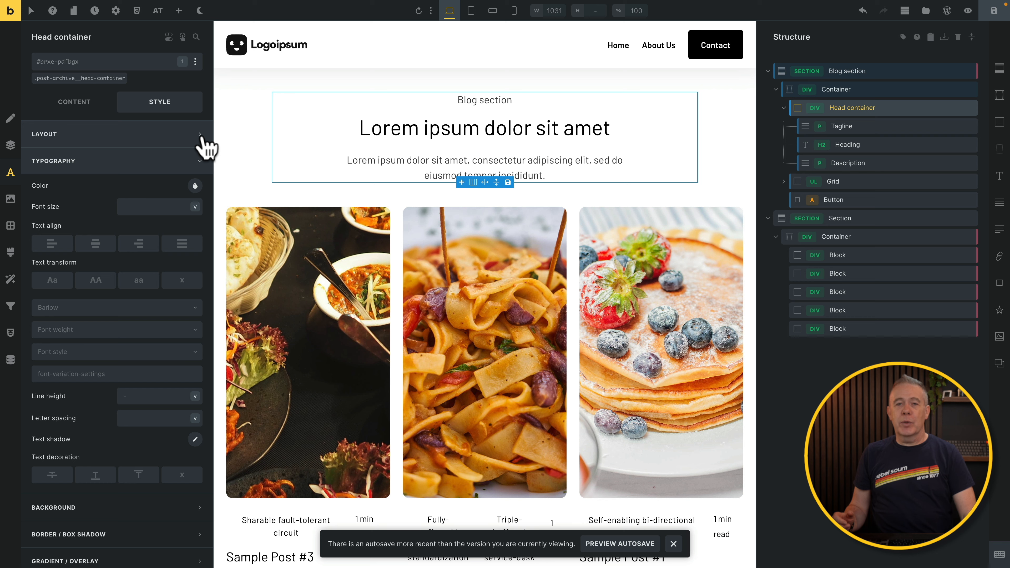
scroll(350, 280, "down", 10)
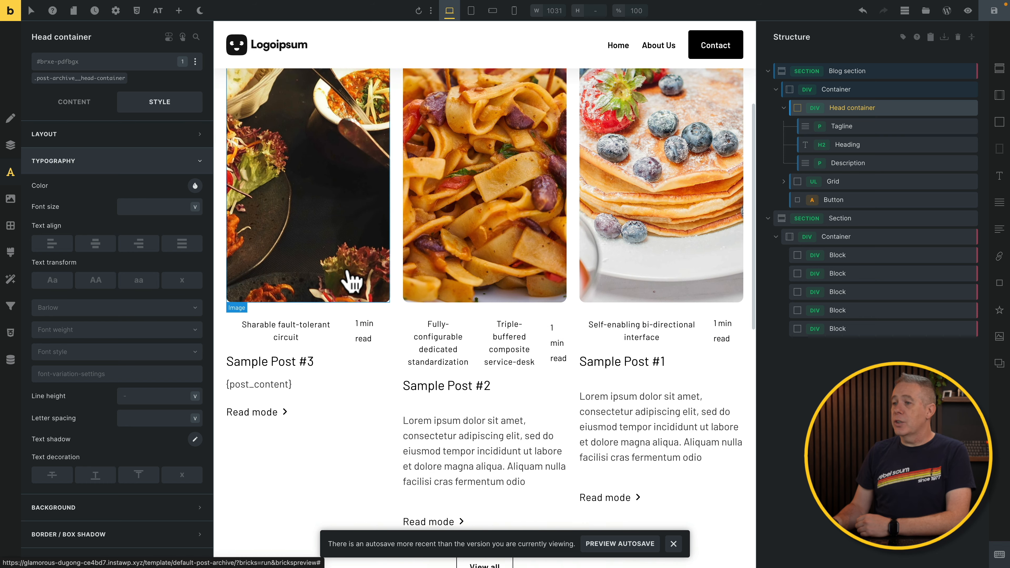
scroll(350, 271, "up", 6)
- Try the Strict Editor Settings and select the Tagline element inside the Head container
left_click(158, 10)
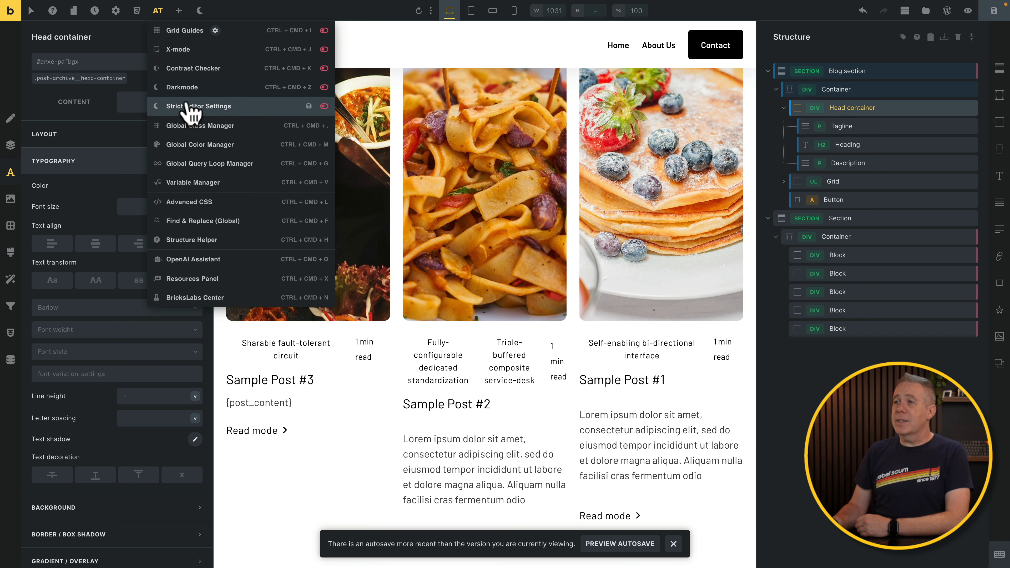
left_click(247, 107)
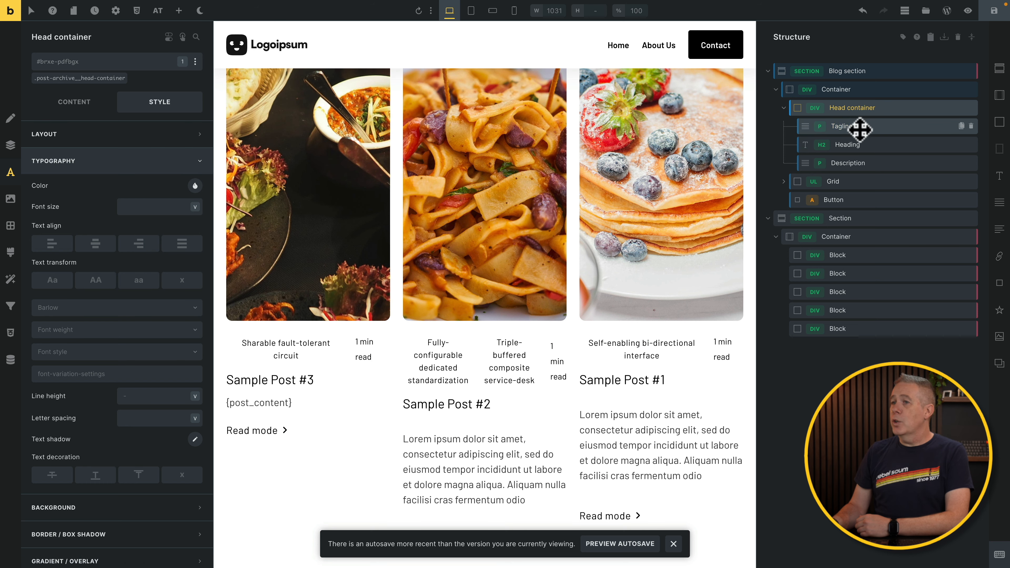
left_click(851, 126)
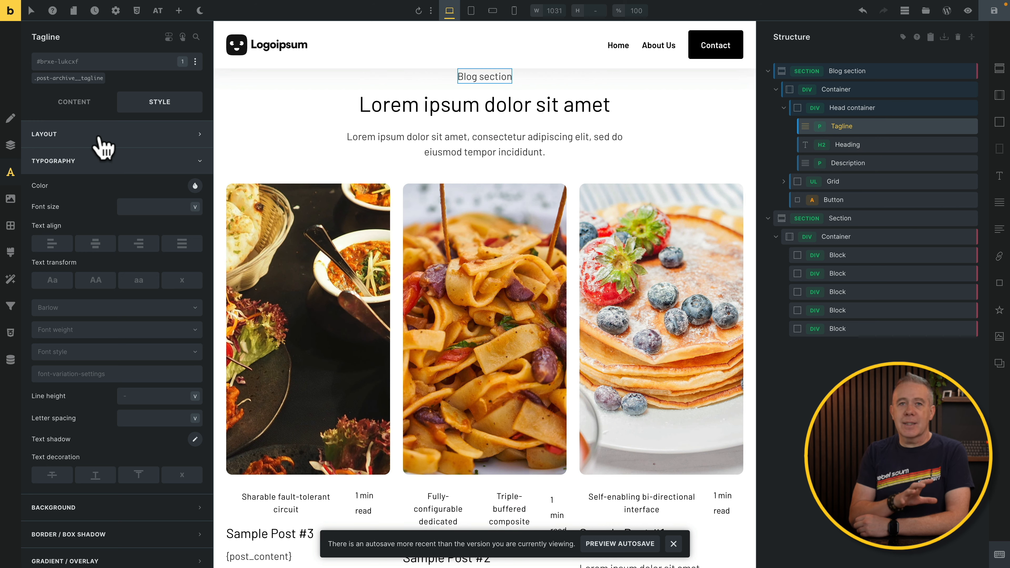
- Examine the Uncategorized classes and the bulk Rename filters and actions in the Global Class Manager, and close it
left_click(158, 10)
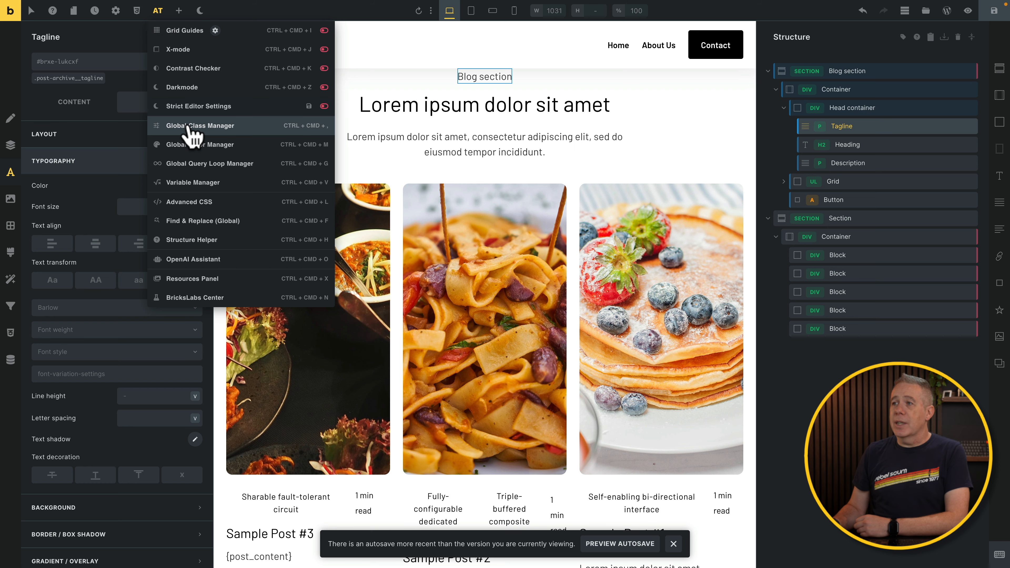
left_click(247, 137)
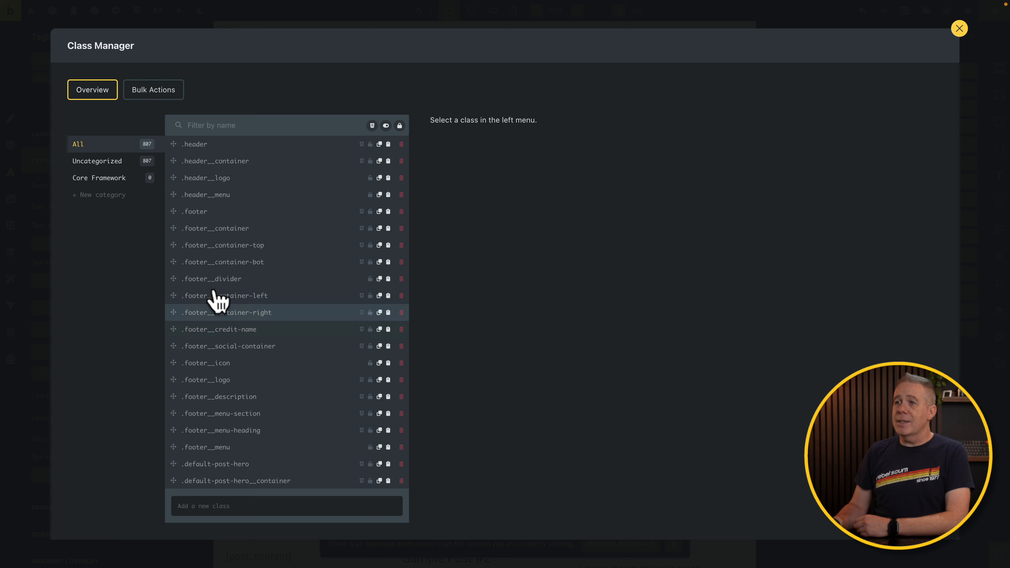
left_click(108, 162)
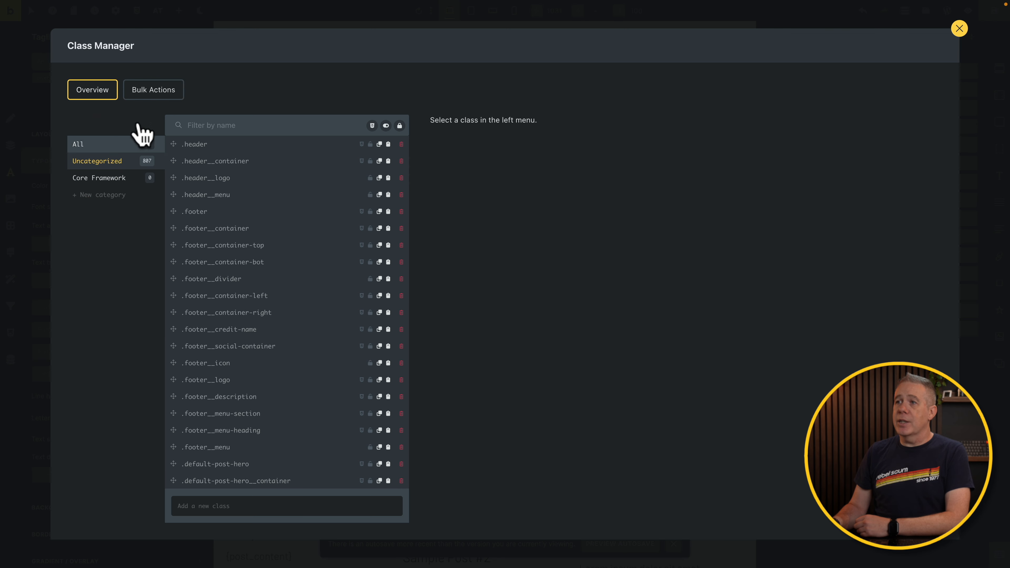
left_click(156, 93)
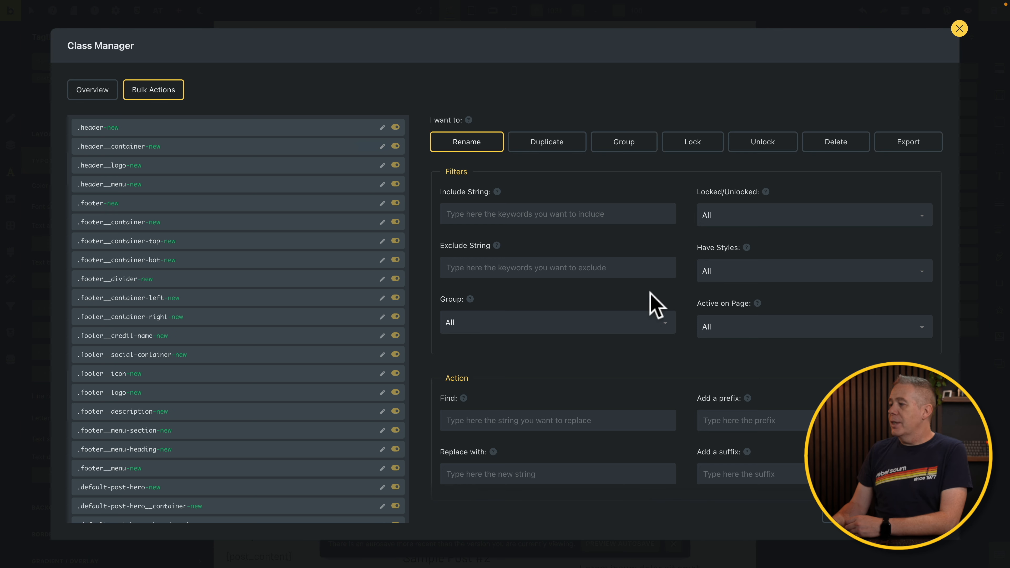
scroll(672, 318, "down", 1)
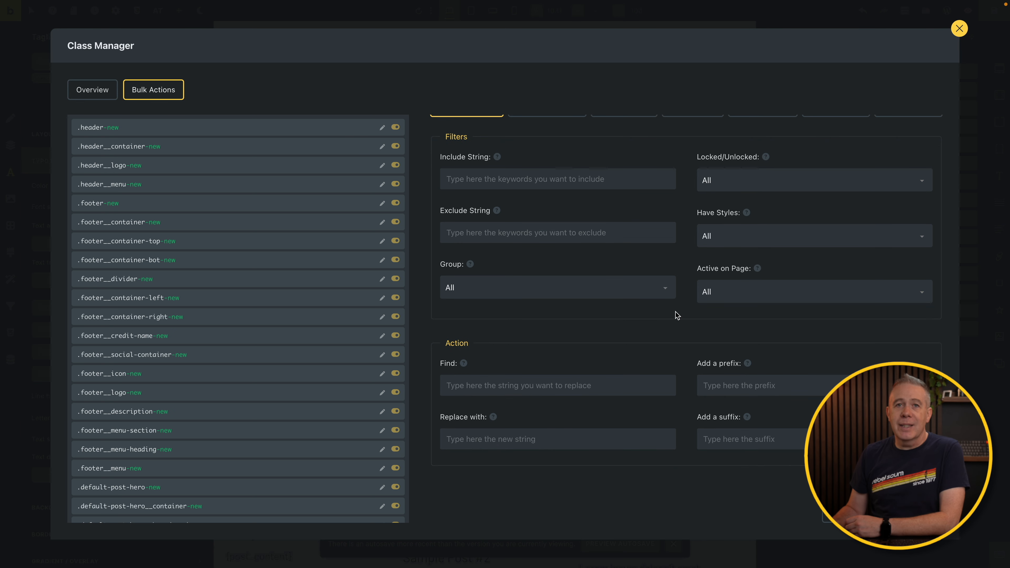
scroll(677, 315, "up", 1)
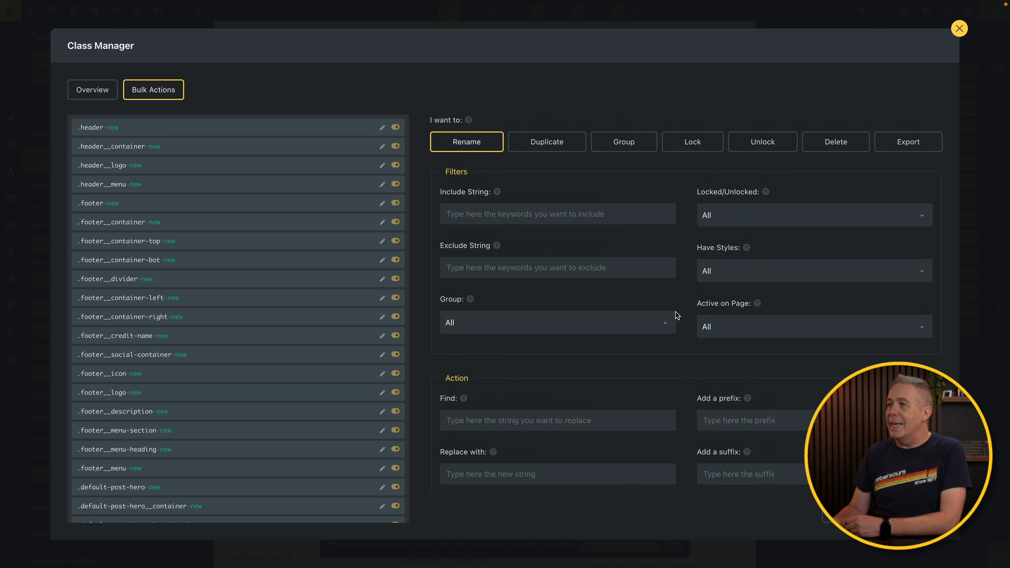
left_click(959, 28)
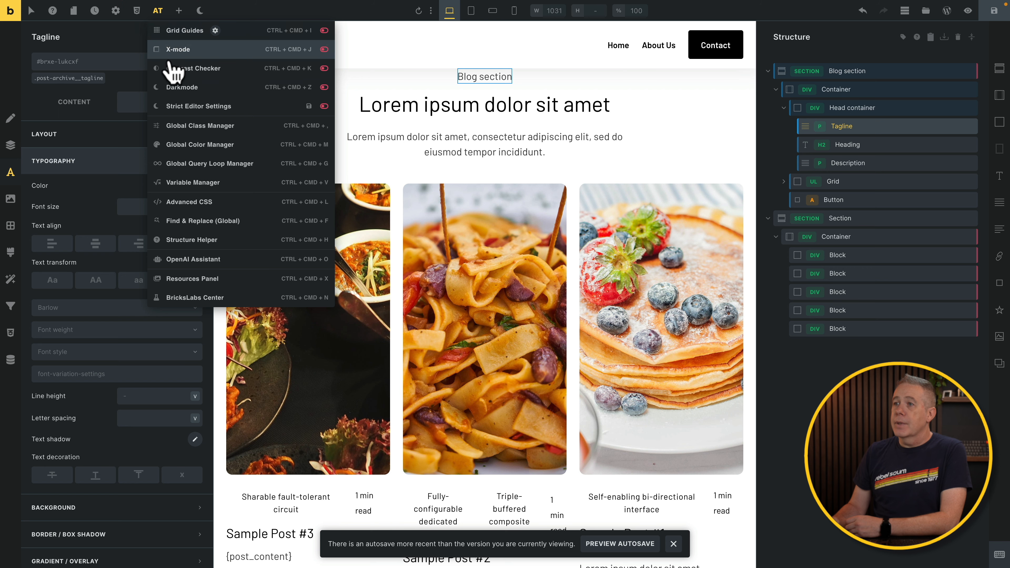
- Review the Core Framework palette in the Global Color Manager and open the Global Query Loop Manager
left_click(186, 146)
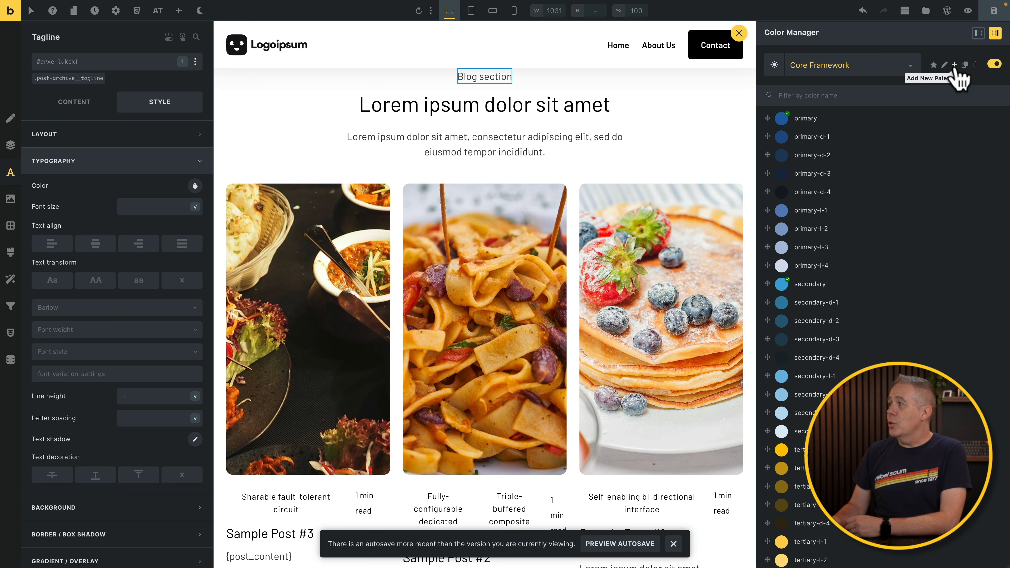
scroll(868, 309, "down", 15)
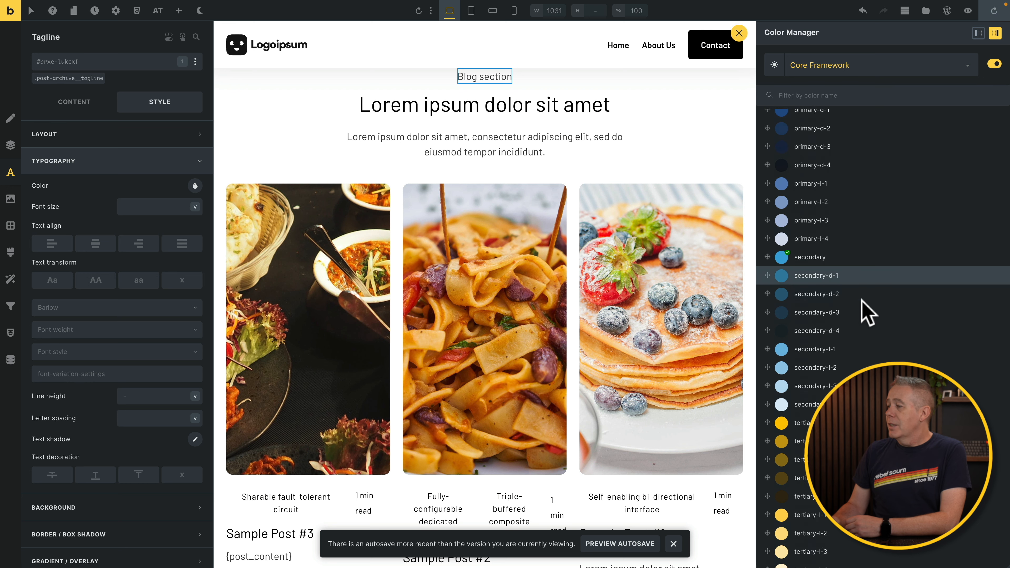
scroll(863, 301, "up", 15)
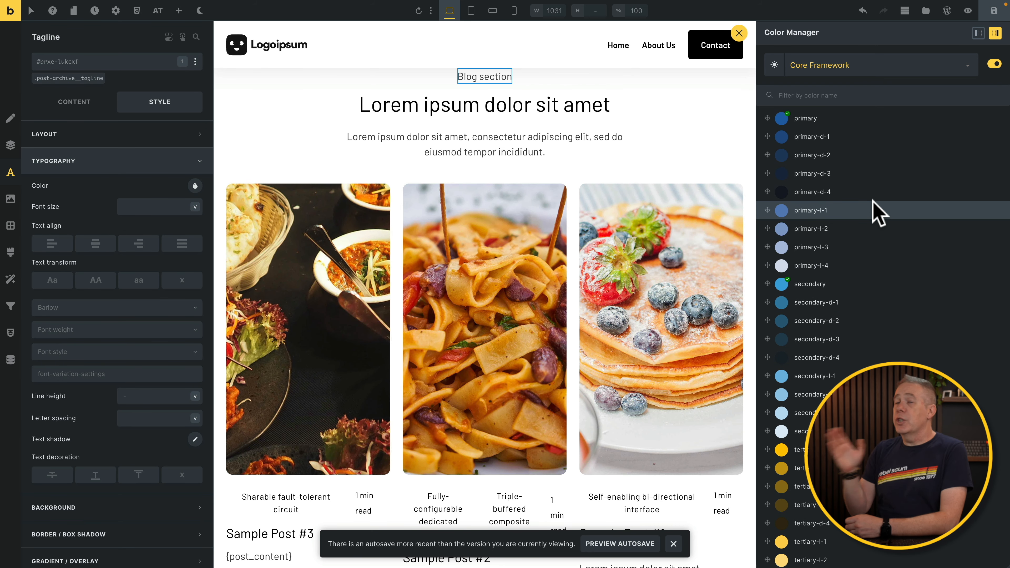
left_click(157, 10)
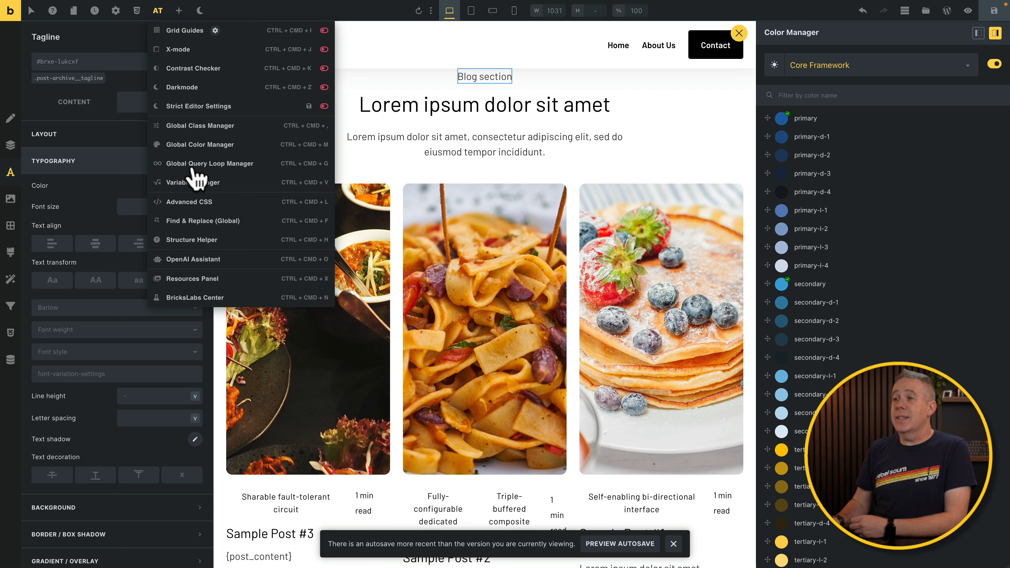
left_click(191, 168)
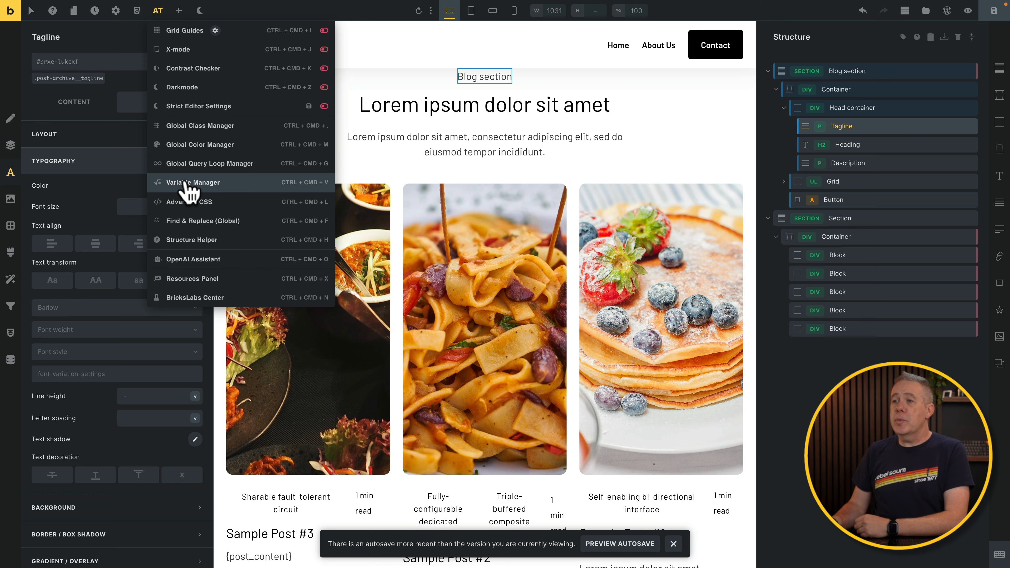
- Check the Core Framework and Uncategorized categories in the CSS Variable Manager and close it
left_click(187, 184)
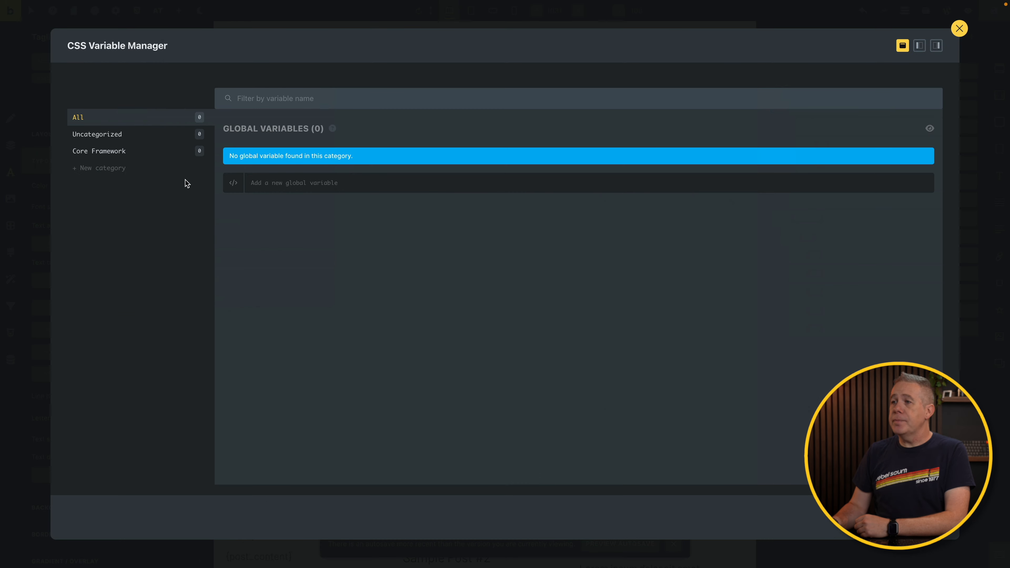
left_click(124, 152)
left_click(120, 137)
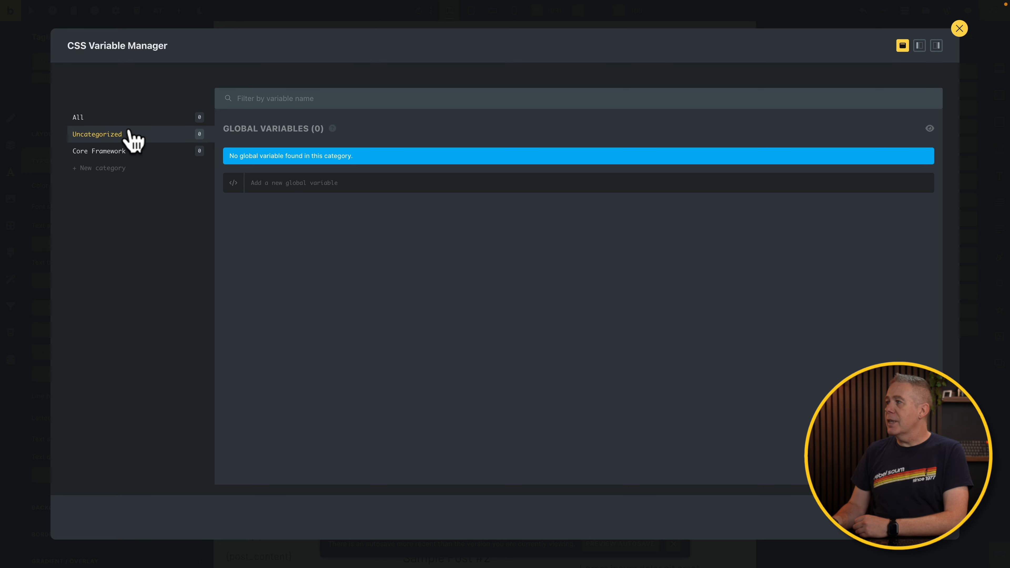
left_click(958, 28)
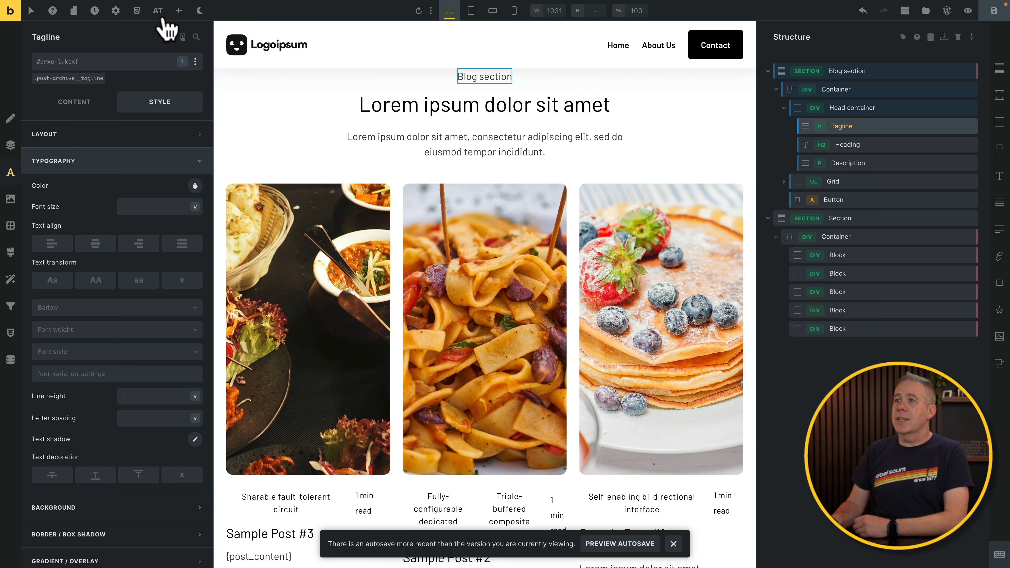
- Open the list of Advanced Themer functions
left_click(158, 10)
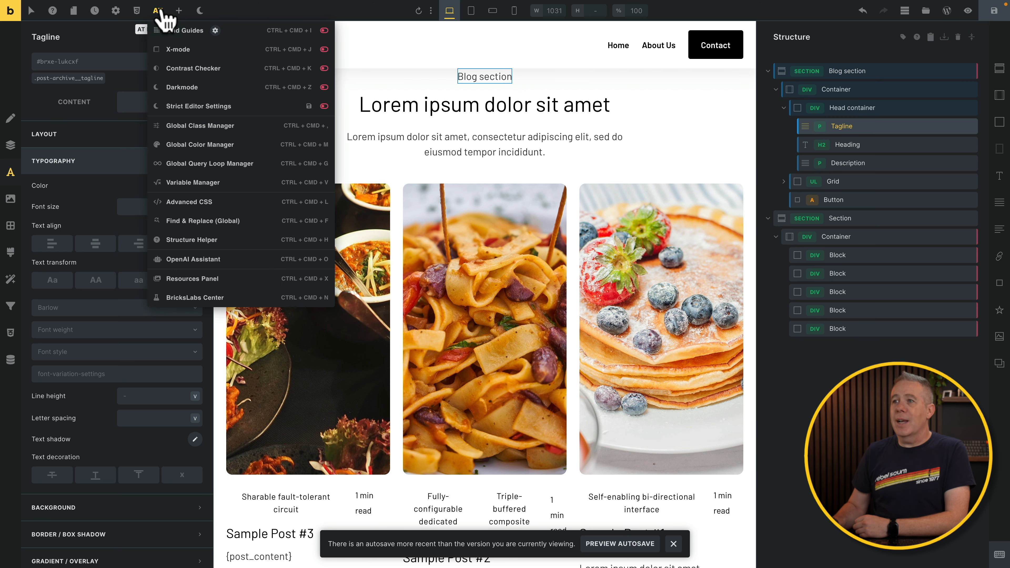